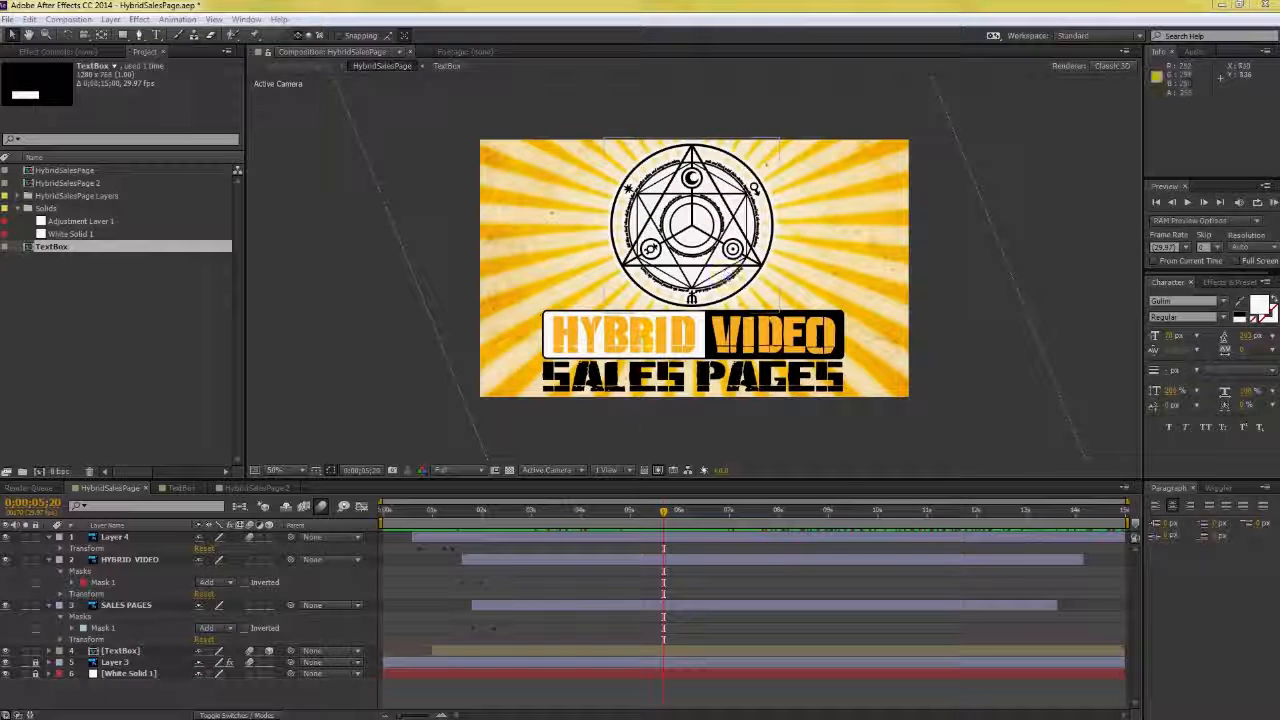
- Scrub through the HybridSalesPage composition to examine how the emblem, text box, HYBRID VIDEO and SALES PAGES layers animate in
{"action": "left_click_drag", "start_coordinate": [663, 512], "coordinate": [405, 521]}
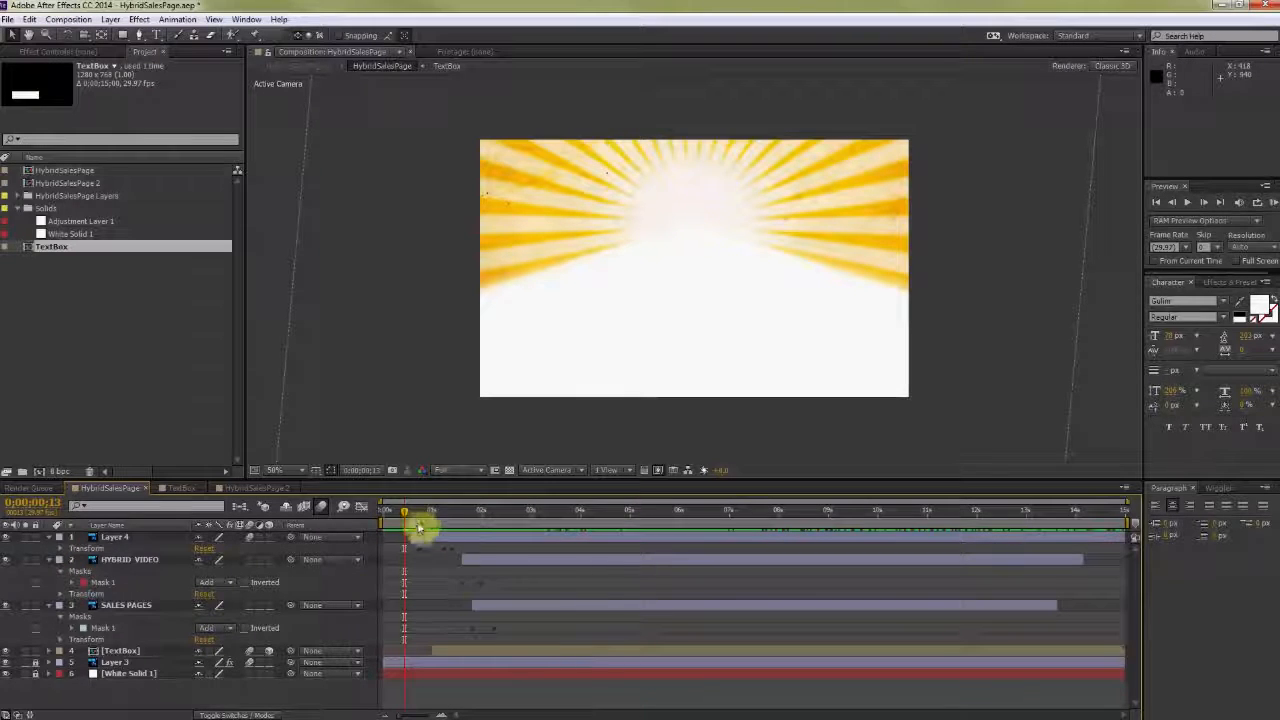
{"action": "left_click_drag", "start_coordinate": [408, 517], "coordinate": [428, 514]}
{"action": "left_click", "coordinate": [692, 226]}
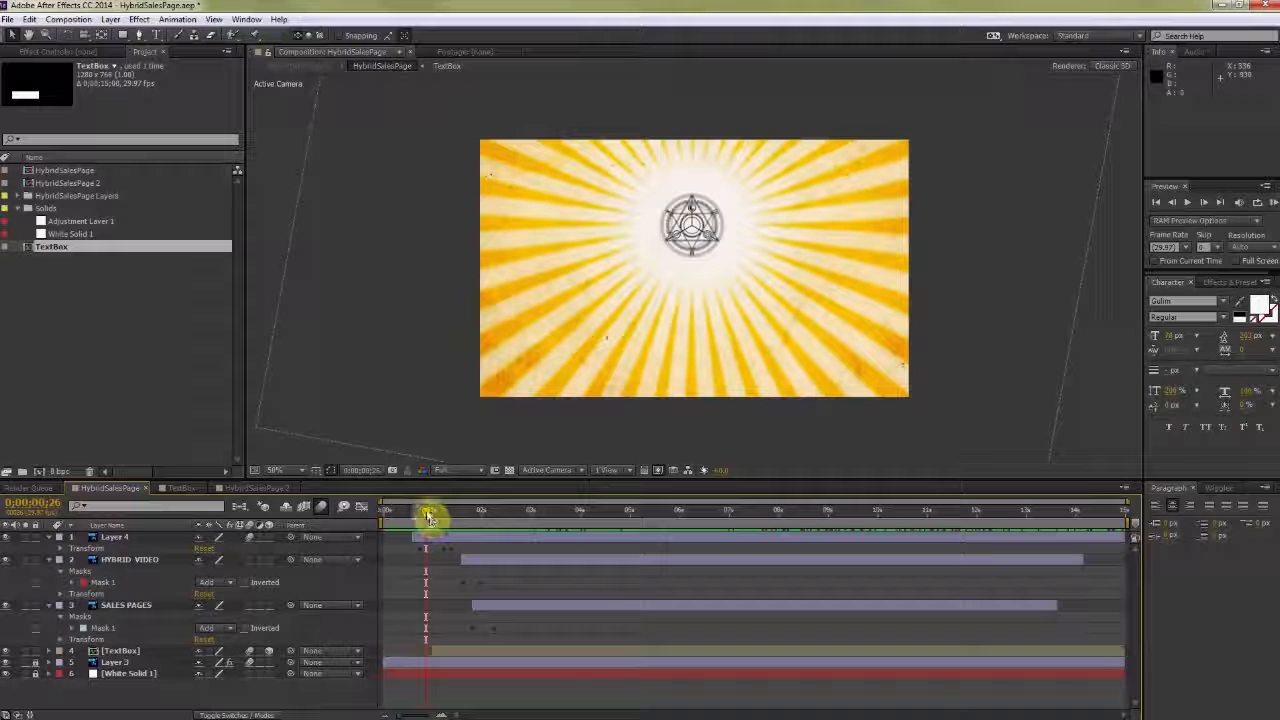
{"action": "left_click_drag", "start_coordinate": [428, 511], "coordinate": [453, 524]}
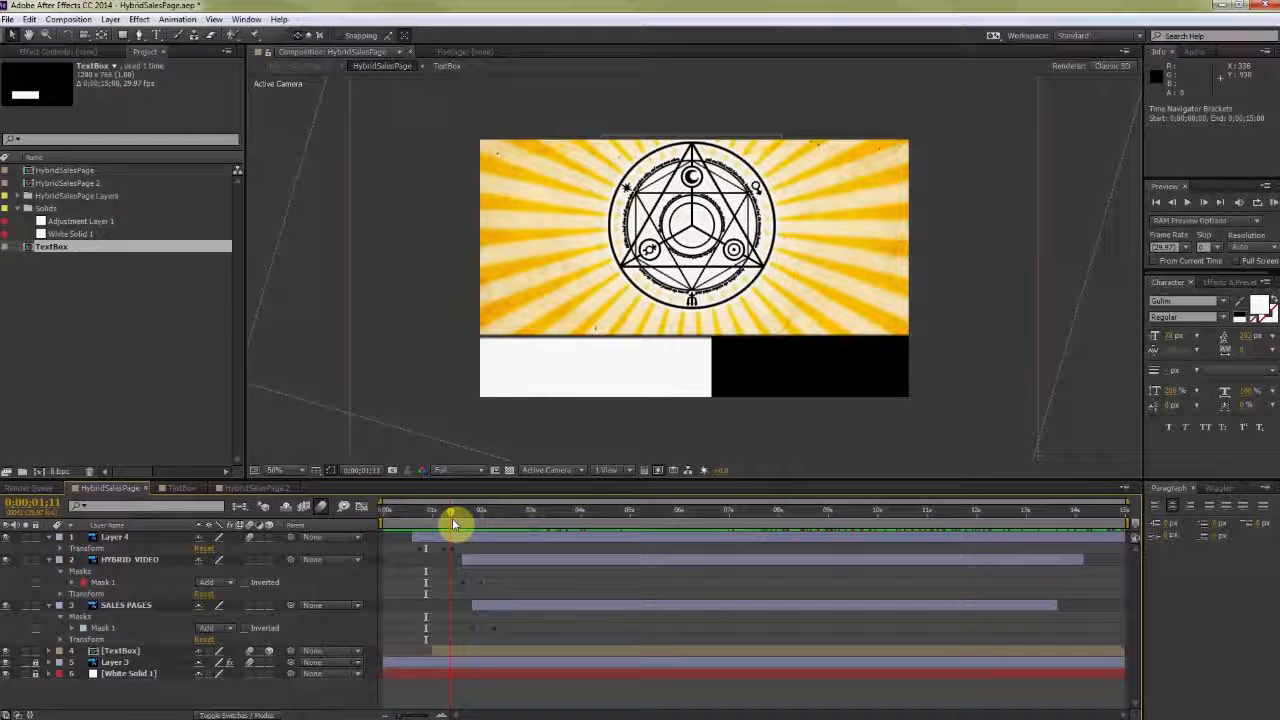
{"action": "left_click_drag", "start_coordinate": [453, 524], "coordinate": [458, 523]}
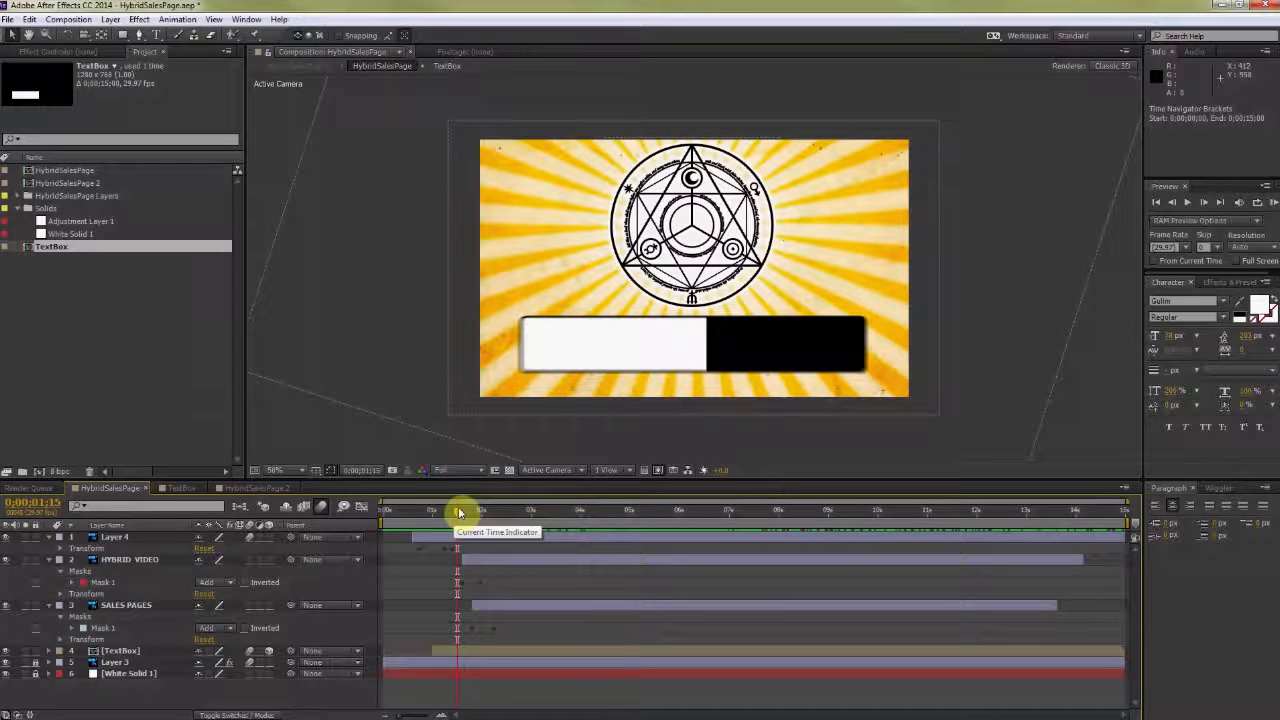
{"action": "left_click_drag", "start_coordinate": [457, 513], "coordinate": [481, 514]}
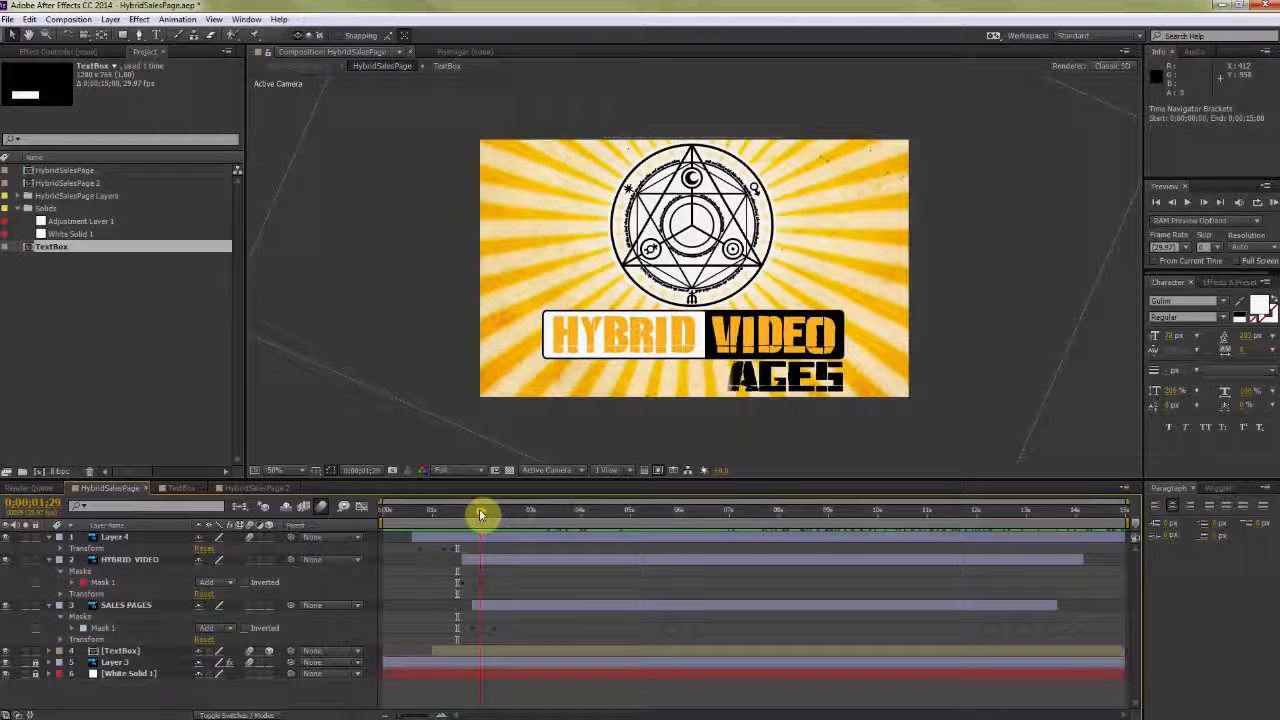
{"action": "left_click_drag", "start_coordinate": [480, 514], "coordinate": [558, 516]}
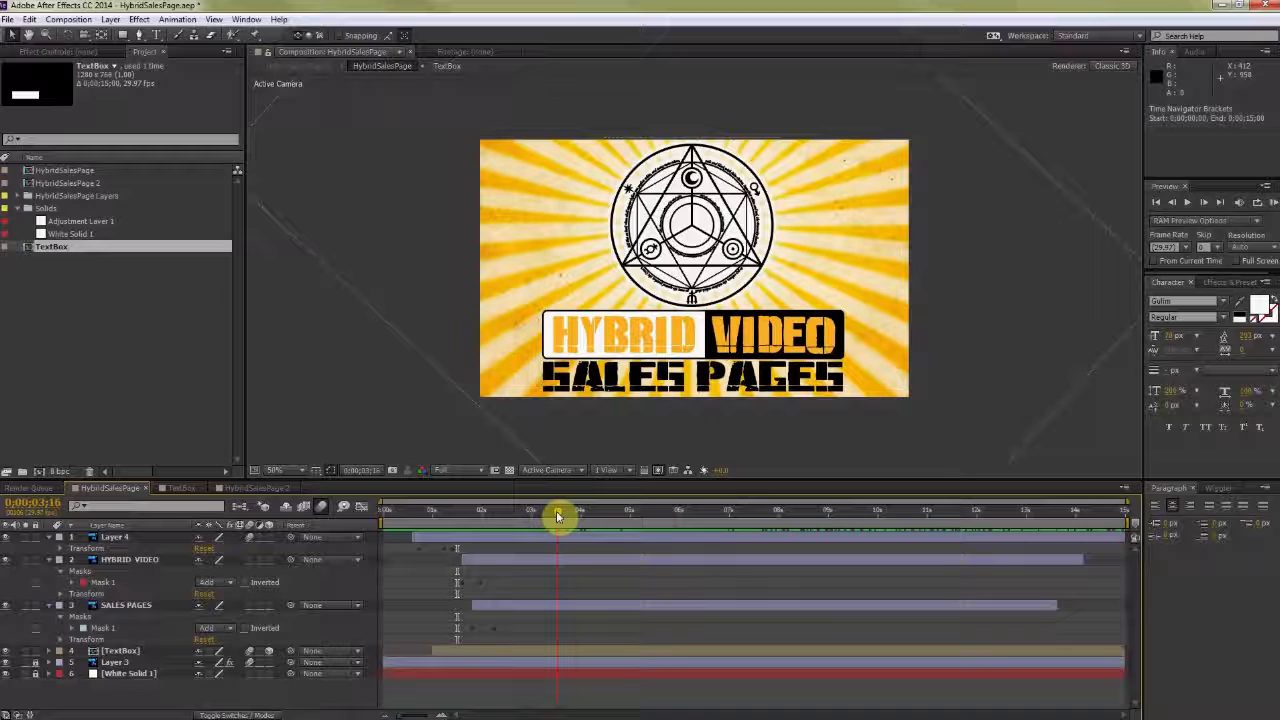
{"action": "left_click_drag", "start_coordinate": [558, 516], "coordinate": [580, 516]}
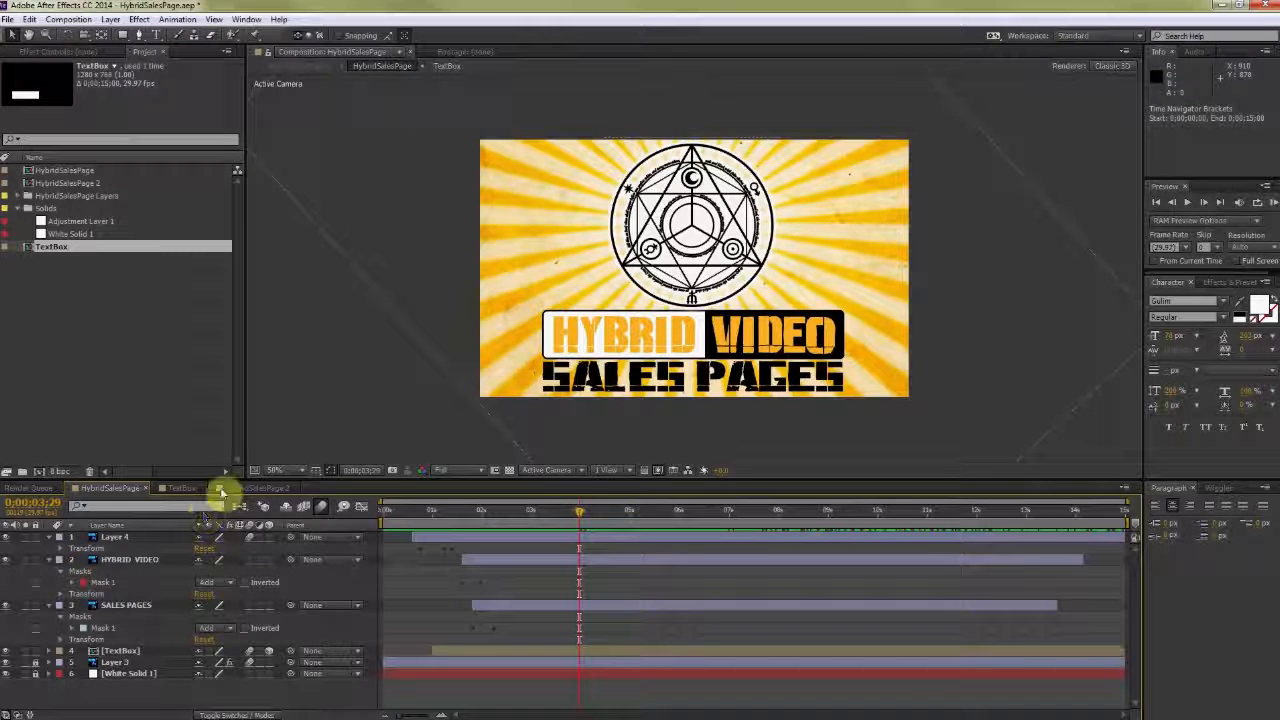
- Open the HybridSalesPage 2 composition and scrub through its CC Light Wipe transition to white
{"action": "left_click", "coordinate": [256, 489]}
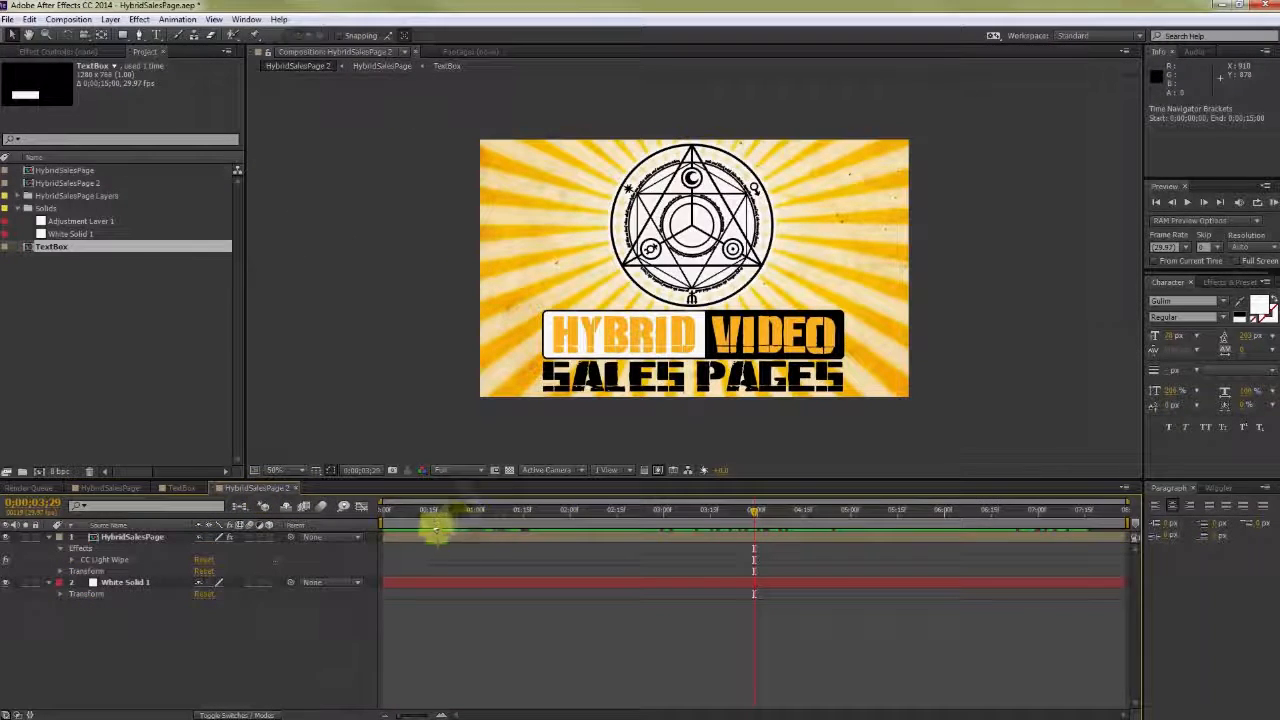
{"action": "left_click_drag", "start_coordinate": [395, 530], "coordinate": [955, 518]}
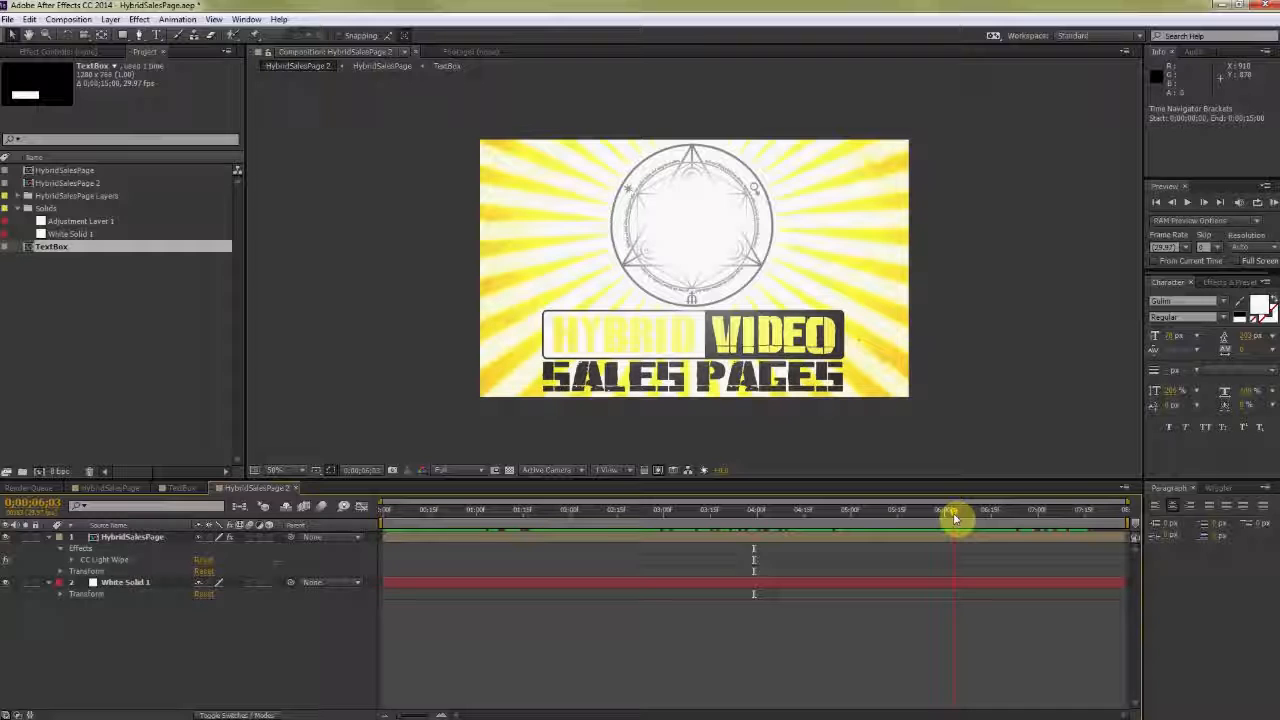
{"action": "left_click_drag", "start_coordinate": [955, 518], "coordinate": [984, 513]}
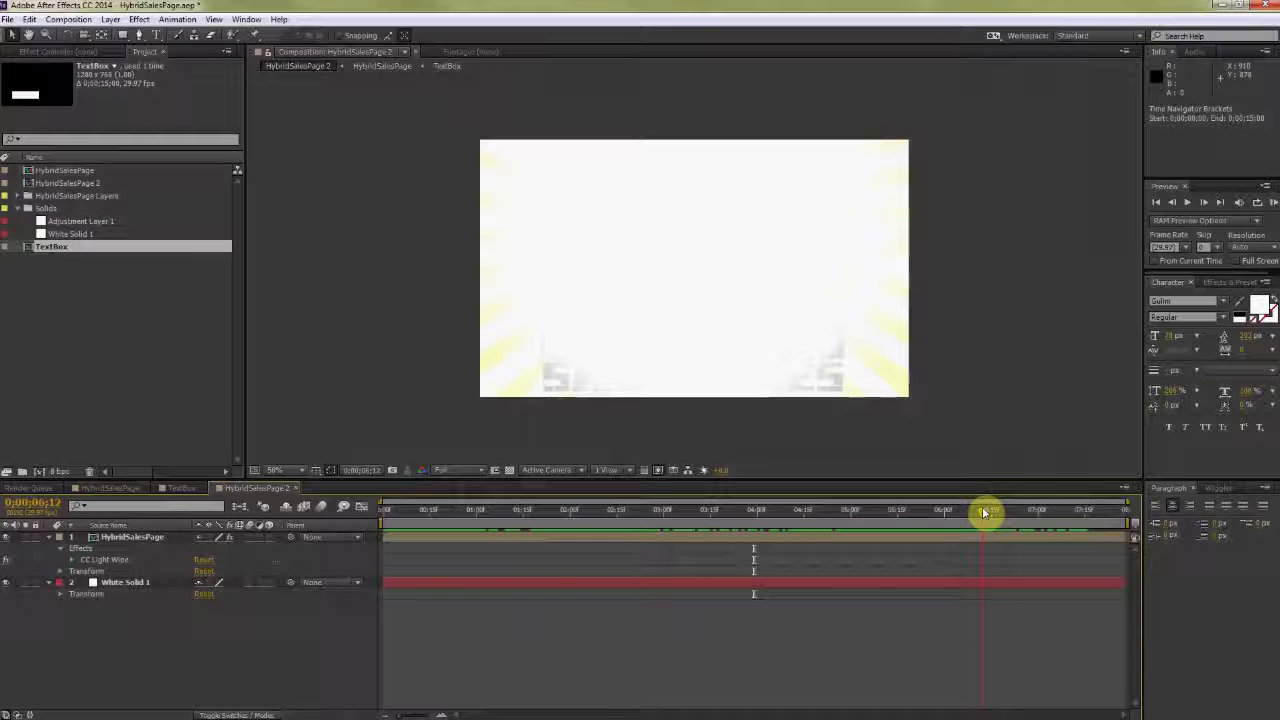
{"action": "left_click_drag", "start_coordinate": [984, 513], "coordinate": [1003, 513]}
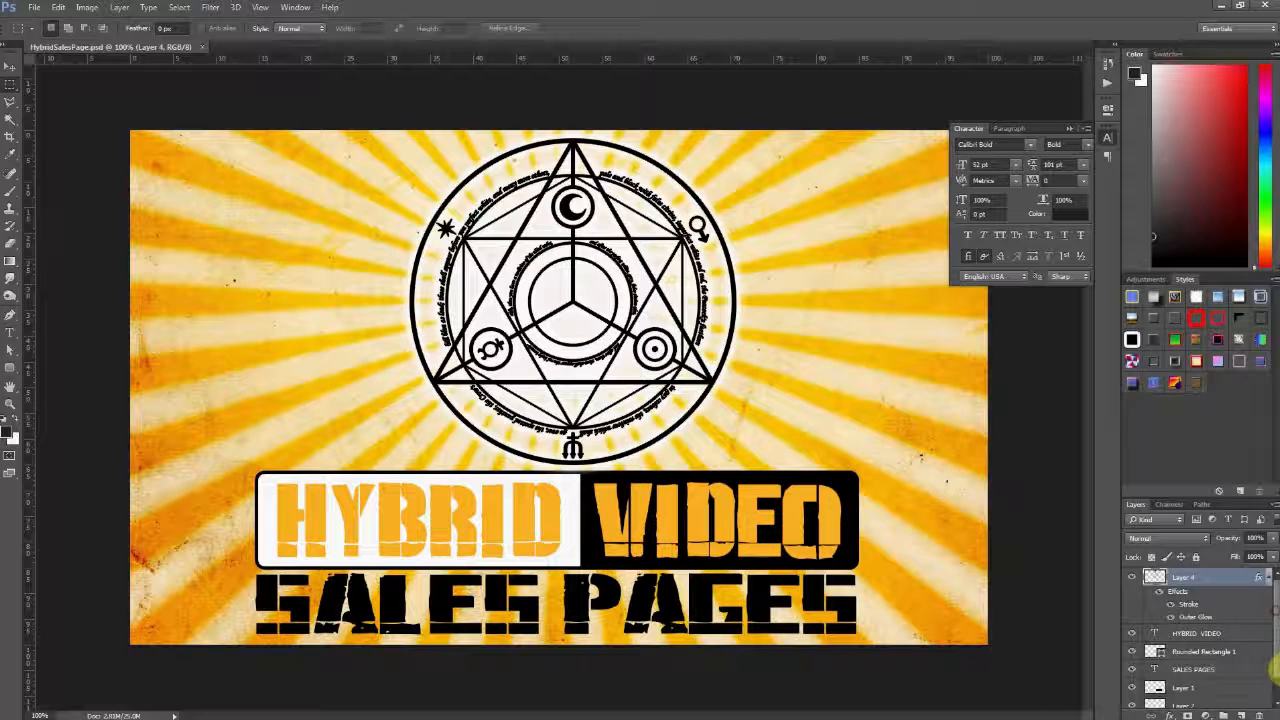
- Switch to Photoshop and hide all layers of HybridSalesPage.psd, including the HYBRID VIDEO text and the Layer 3 sunburst background
{"action": "left_click_drag", "start_coordinate": [1277, 657], "coordinate": [1276, 695]}
{"action": "left_click_drag", "start_coordinate": [1131, 681], "coordinate": [1133, 595]}
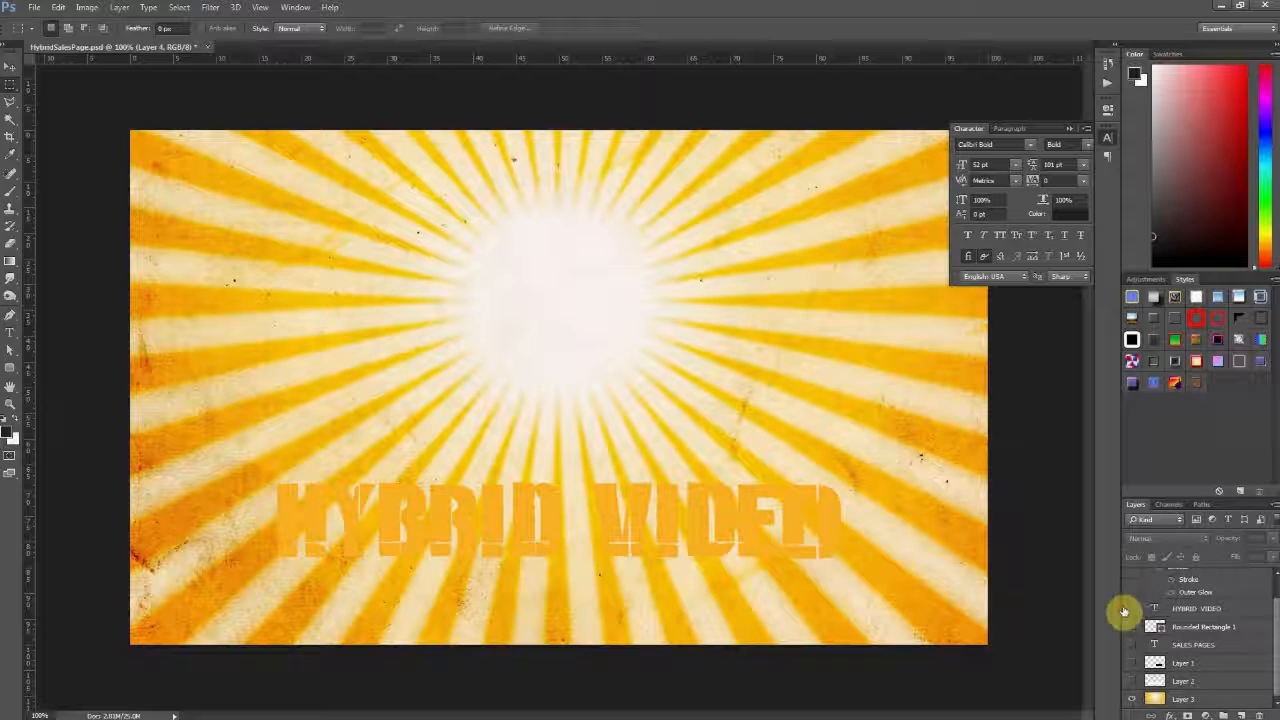
{"action": "left_click", "coordinate": [1132, 608]}
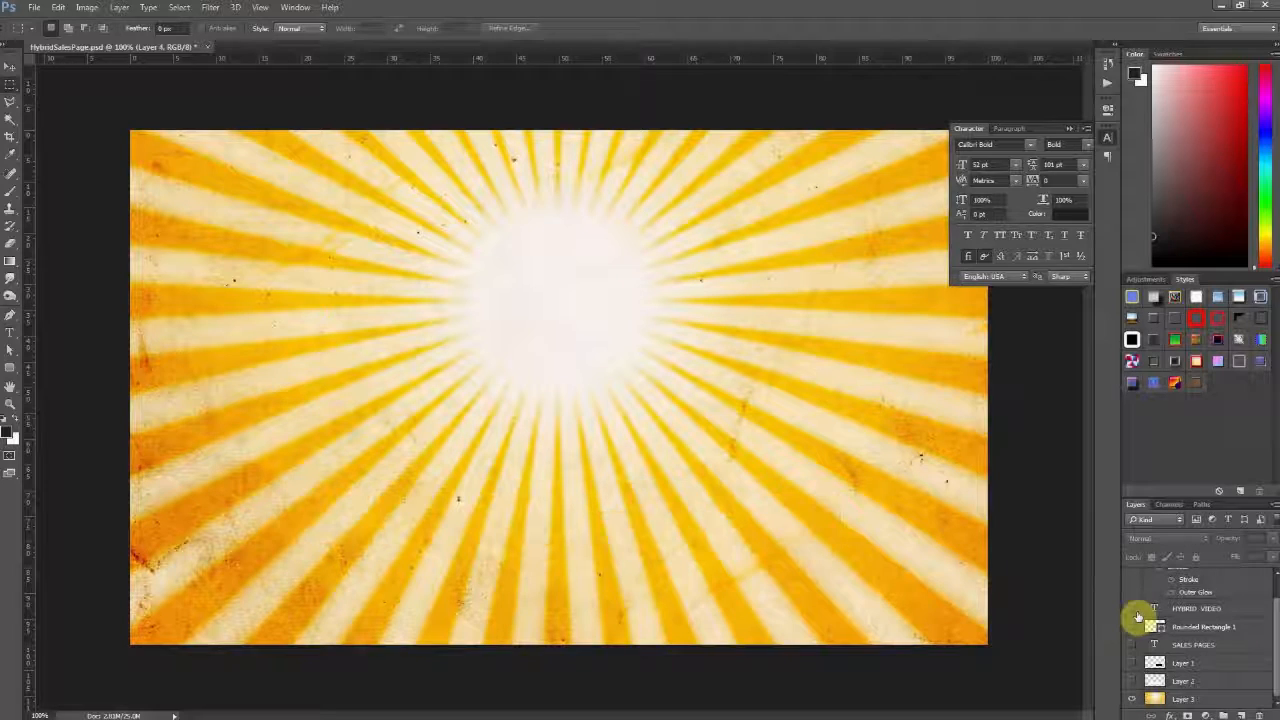
{"action": "left_click", "coordinate": [1133, 698]}
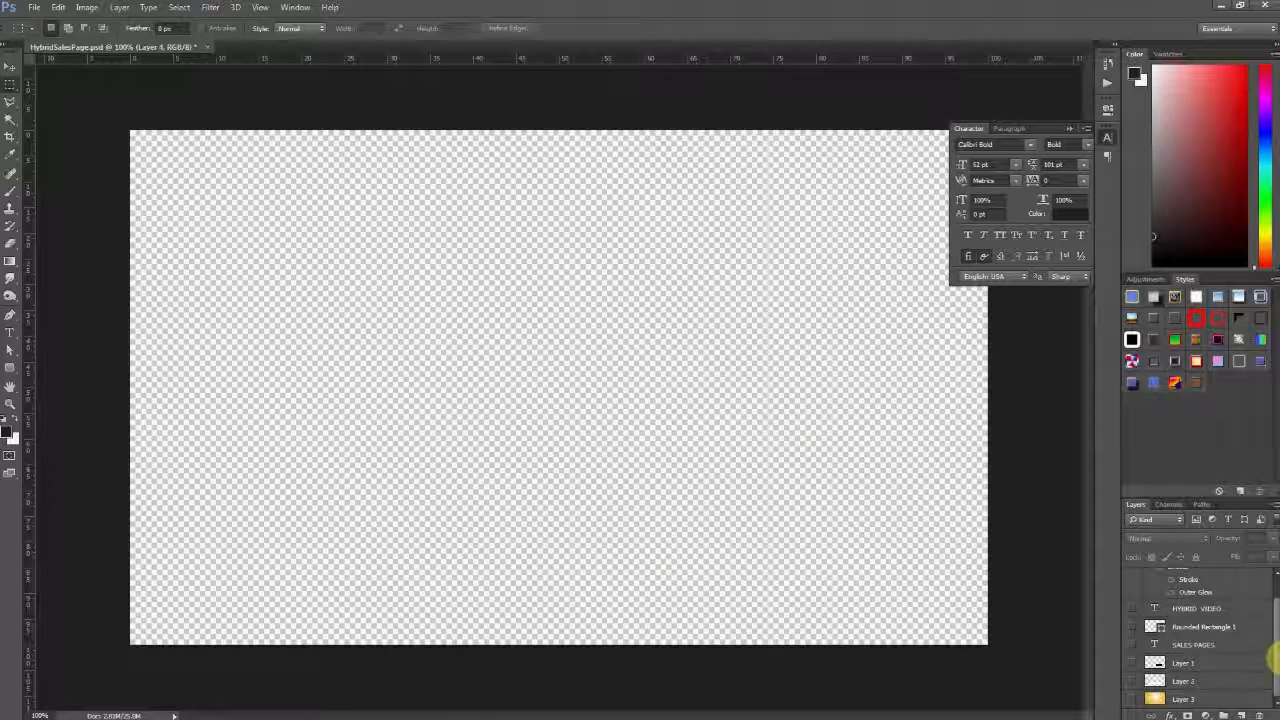
- Preview the Layer 4 emblem and the HYBRID VIDEO text individually, hiding each one again
{"action": "scroll", "coordinate": [1270, 616], "scroll_direction": "up", "scroll_amount": 1}
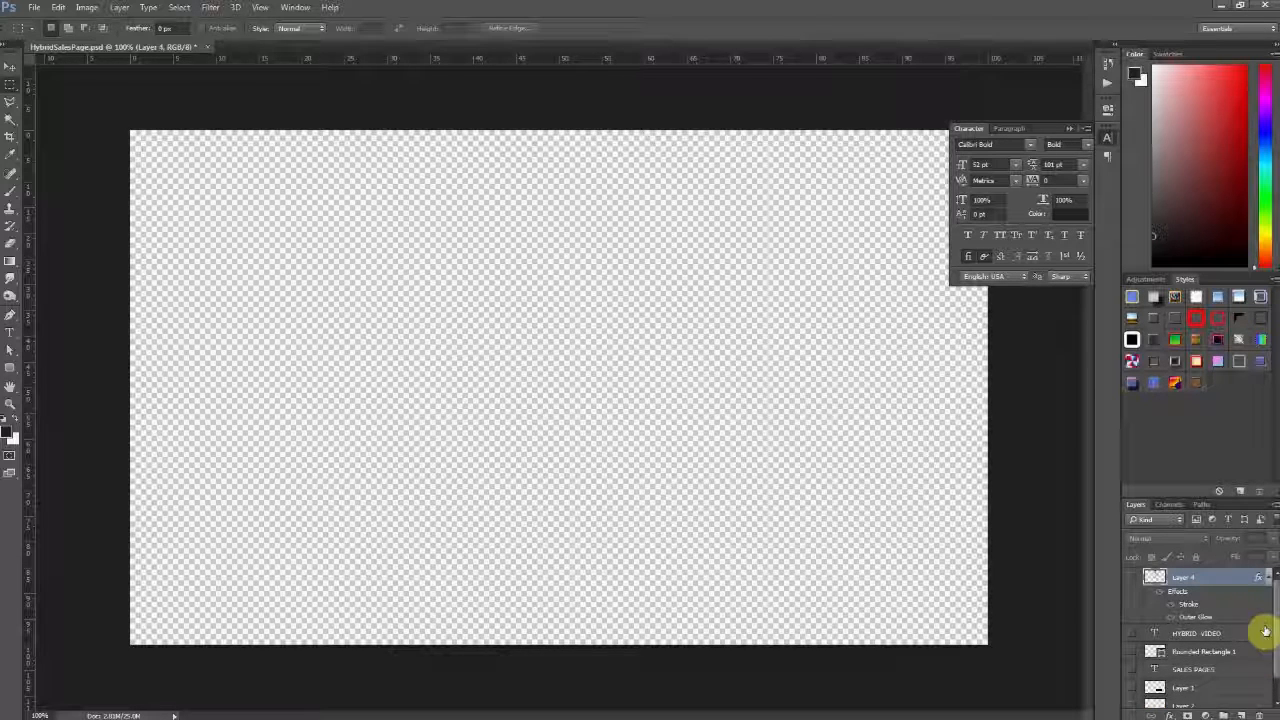
{"action": "left_click", "coordinate": [1134, 579]}
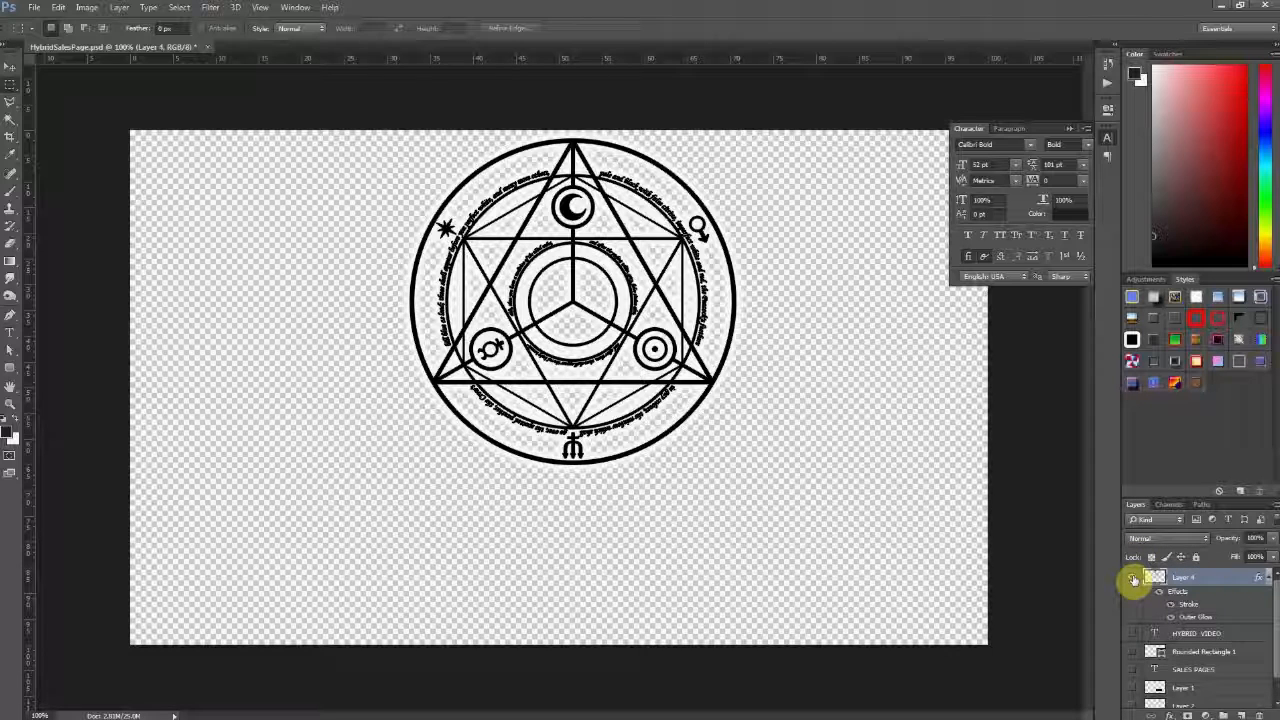
{"action": "left_click", "coordinate": [1133, 580]}
{"action": "left_click", "coordinate": [1128, 633]}
{"action": "left_click", "coordinate": [1128, 633]}
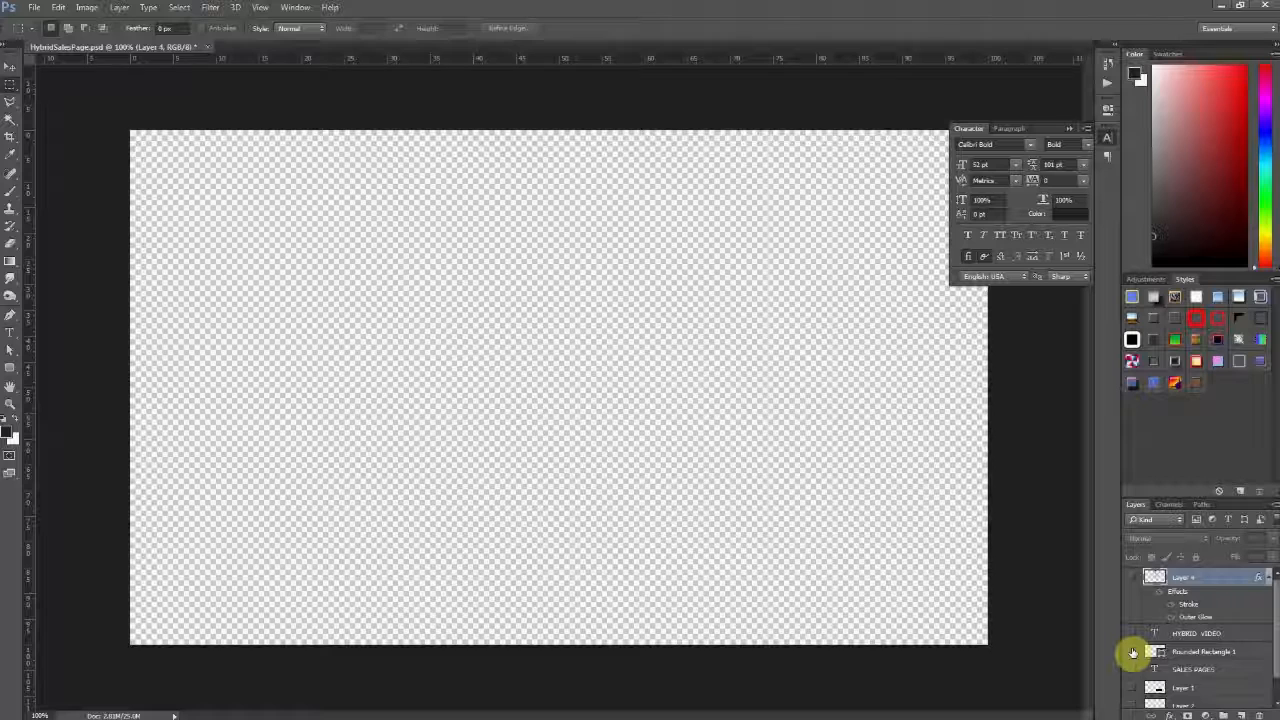
- Show only the text box parts: the Rounded Rectangle 1, Layer 1 and Layer 2 layers
{"action": "left_click", "coordinate": [1133, 651]}
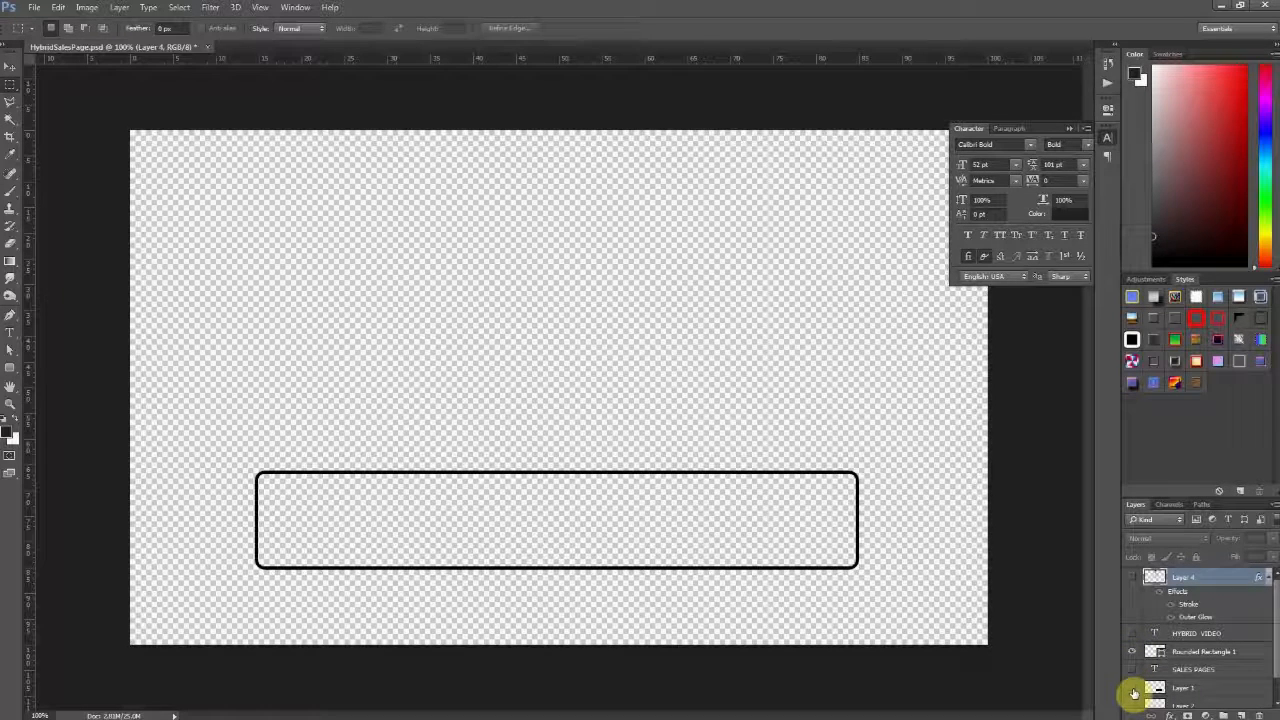
{"action": "left_click", "coordinate": [1133, 689]}
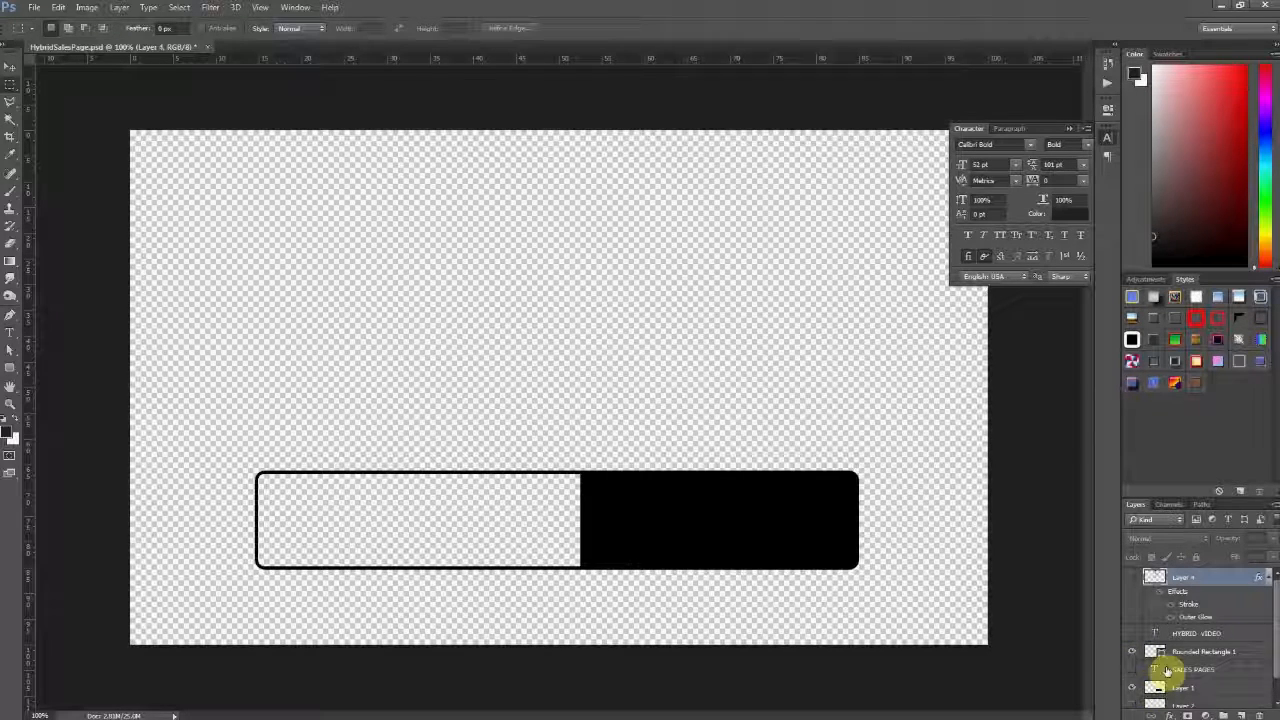
{"action": "scroll", "coordinate": [1273, 640], "scroll_direction": "down", "scroll_amount": 1}
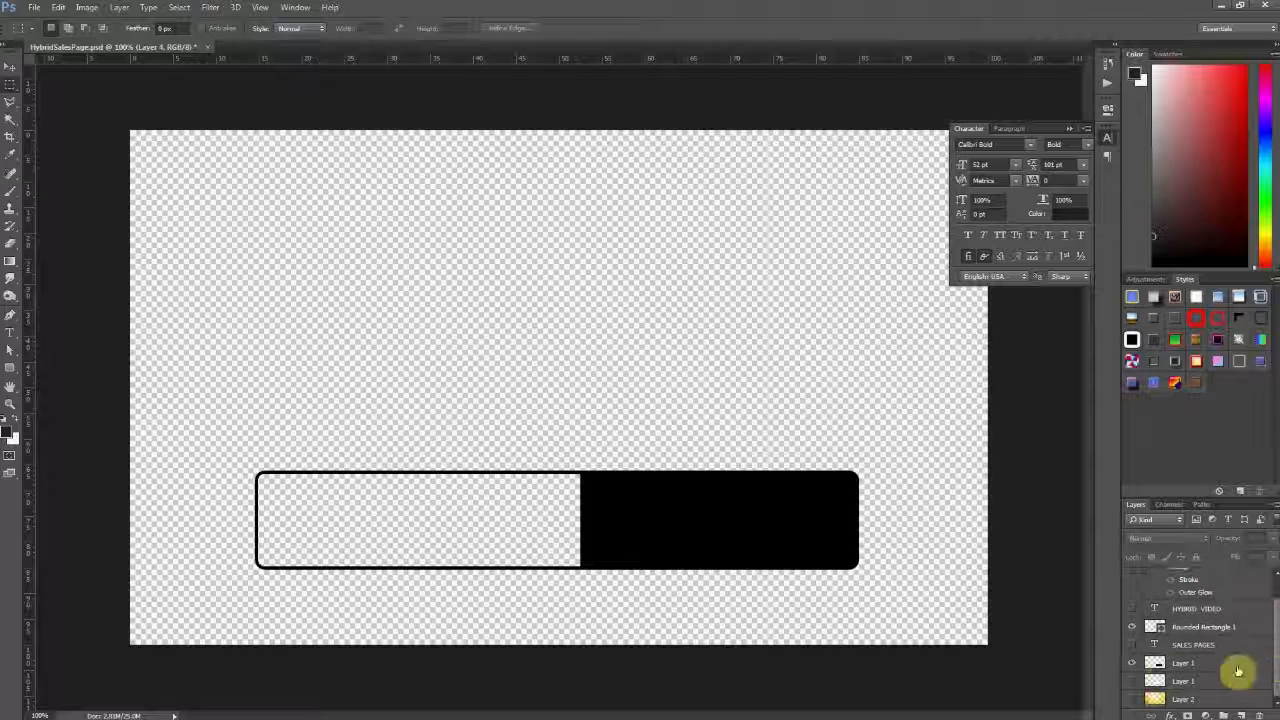
{"action": "left_click", "coordinate": [1133, 681]}
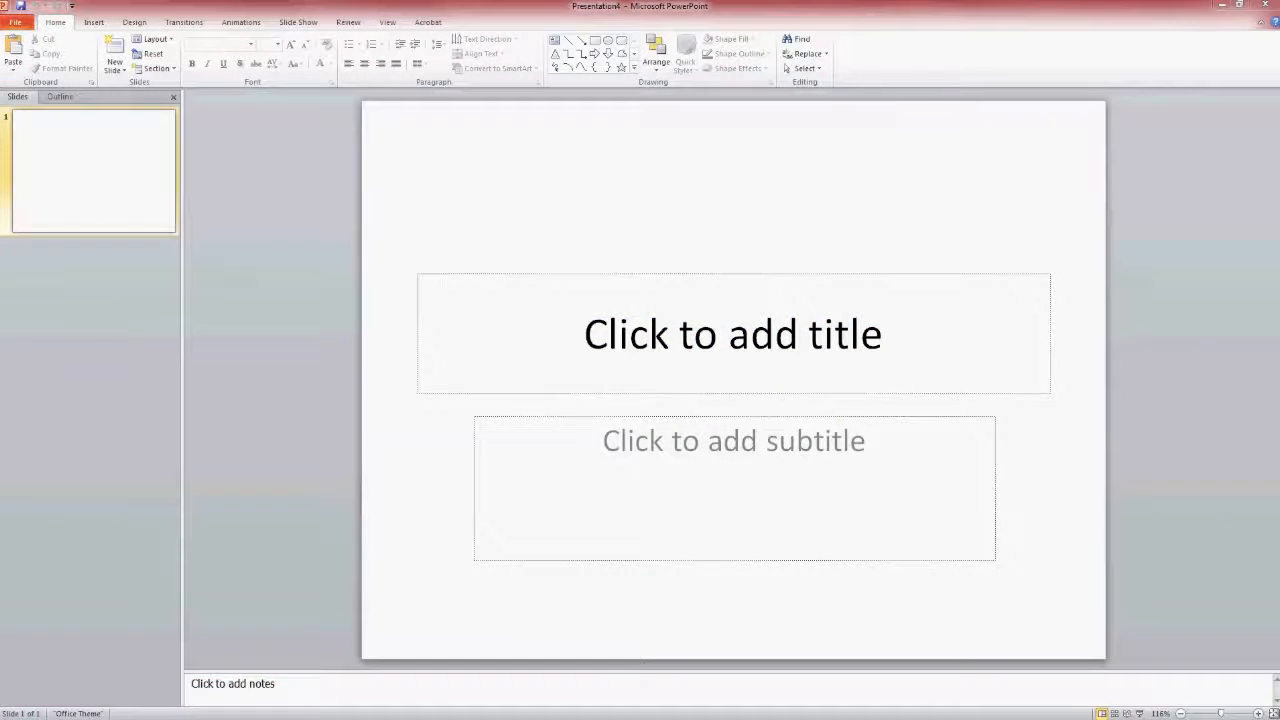
- Switch to PowerPoint and delete the title and subtitle placeholders from the new presentation's slide
{"action": "left_click", "coordinate": [430, 273]}
{"action": "key", "text": "Delete"}
{"action": "left_click", "coordinate": [520, 416]}
{"action": "key", "text": "Delete"}
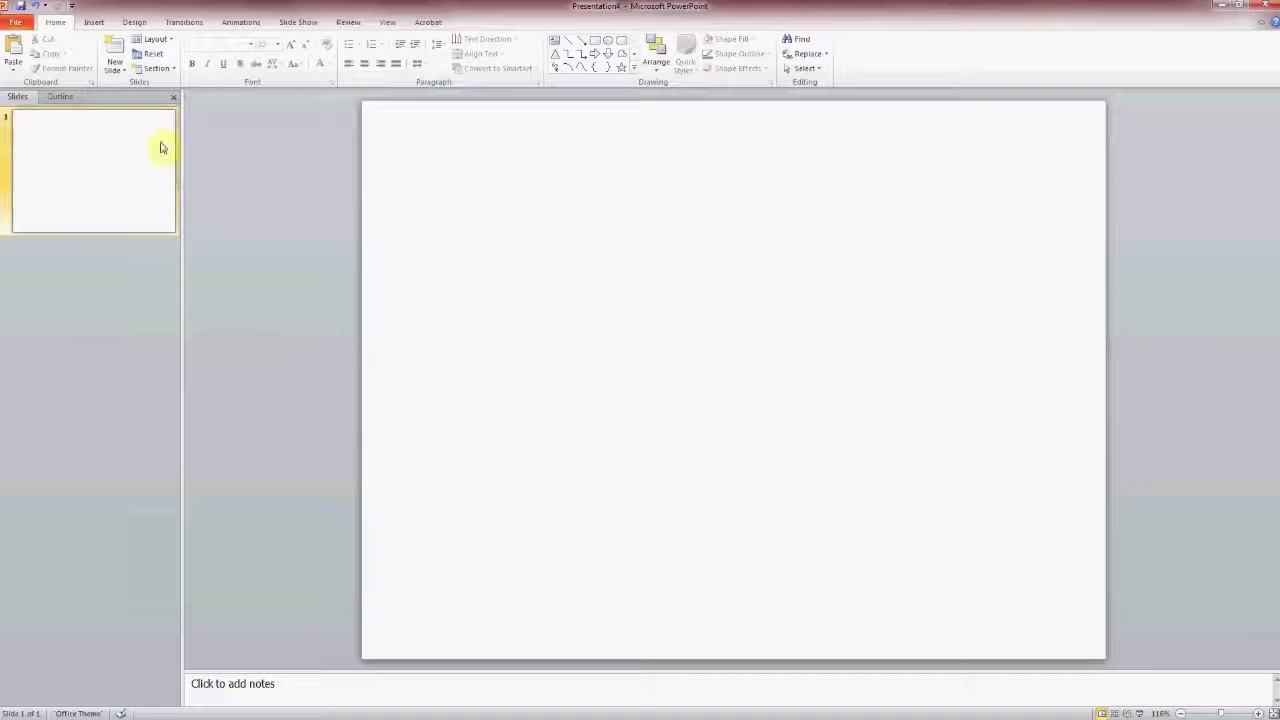
- Set the slide size to On-screen Show (16:9)
{"action": "left_click", "coordinate": [130, 22]}
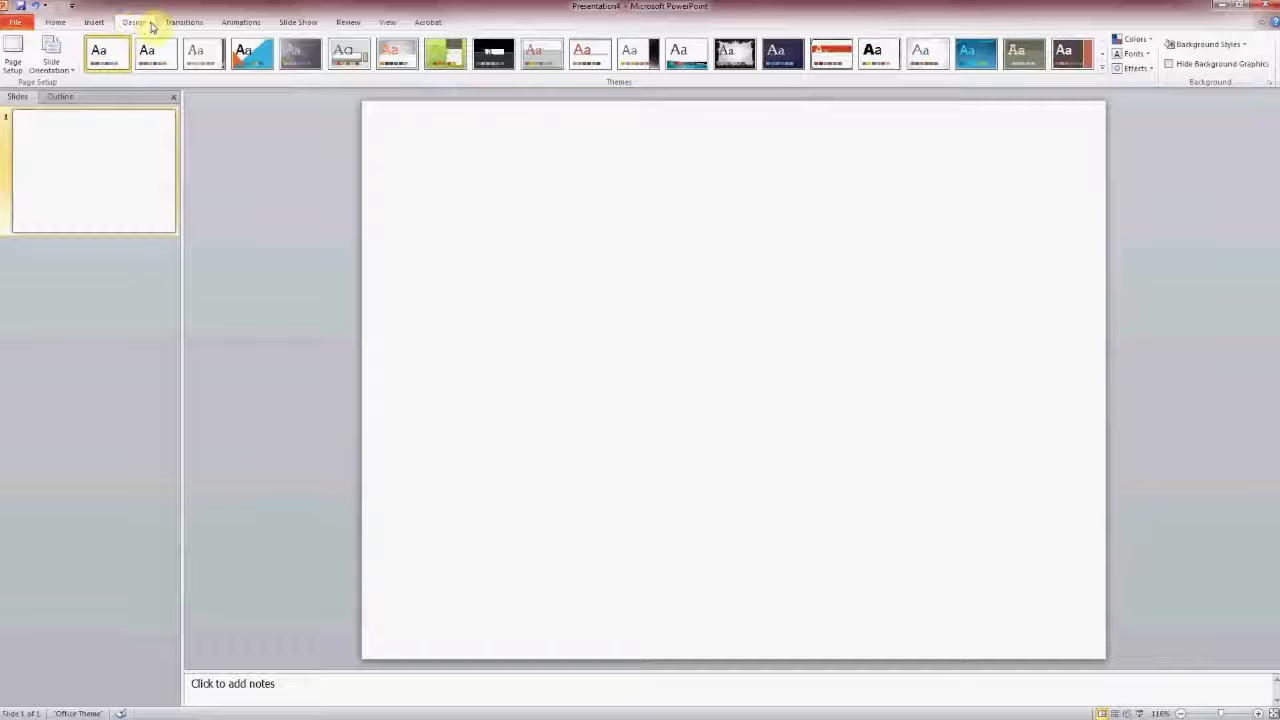
{"action": "left_click", "coordinate": [13, 58]}
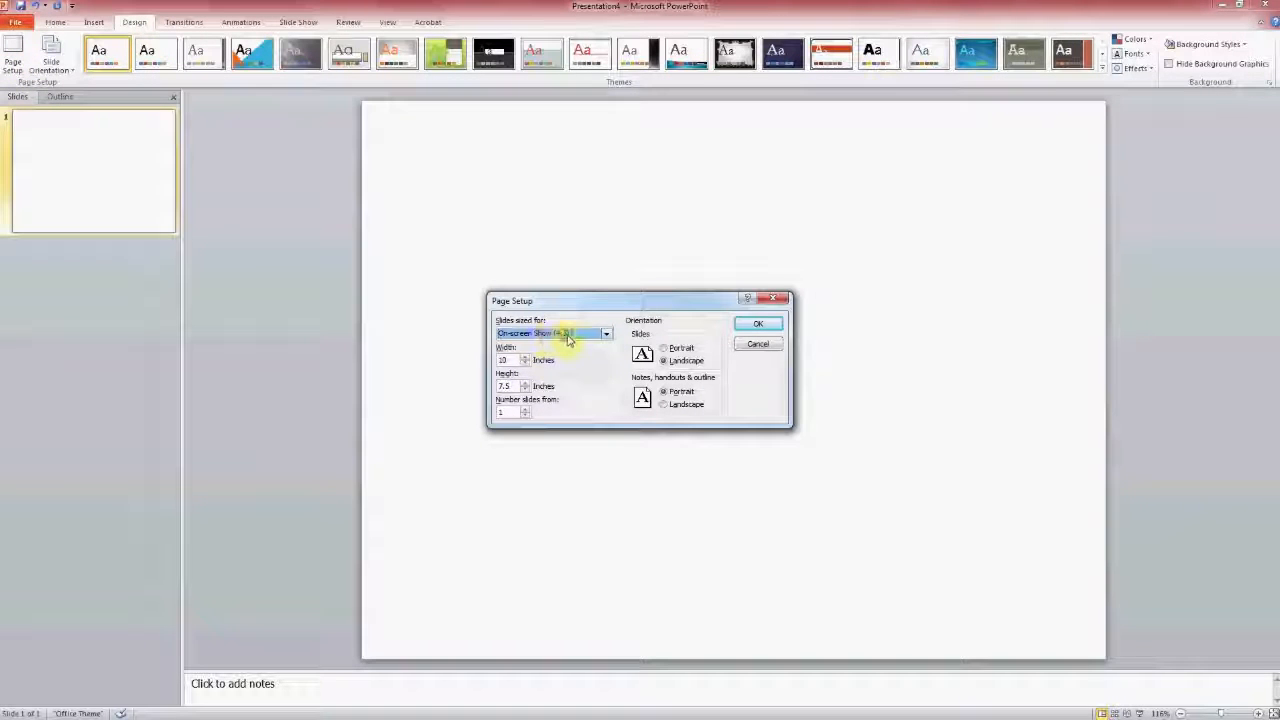
{"action": "left_click", "coordinate": [566, 338]}
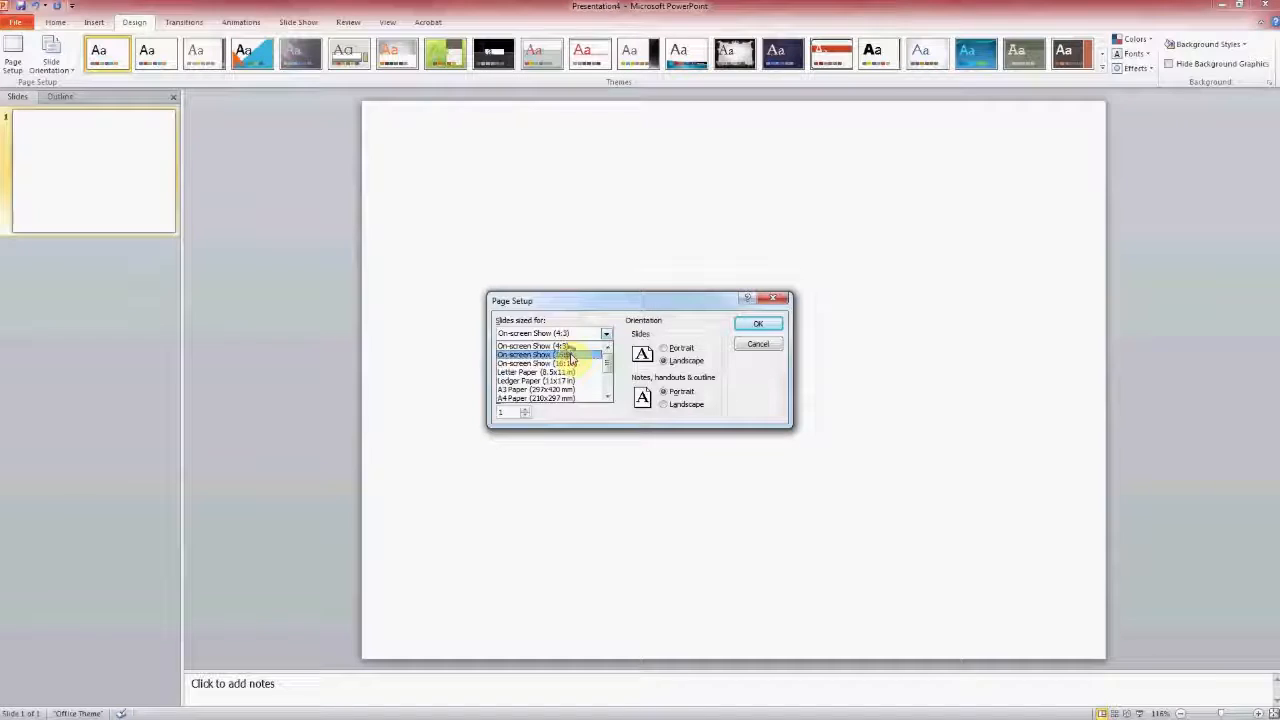
{"action": "left_click", "coordinate": [570, 358]}
{"action": "left_click", "coordinate": [762, 325]}
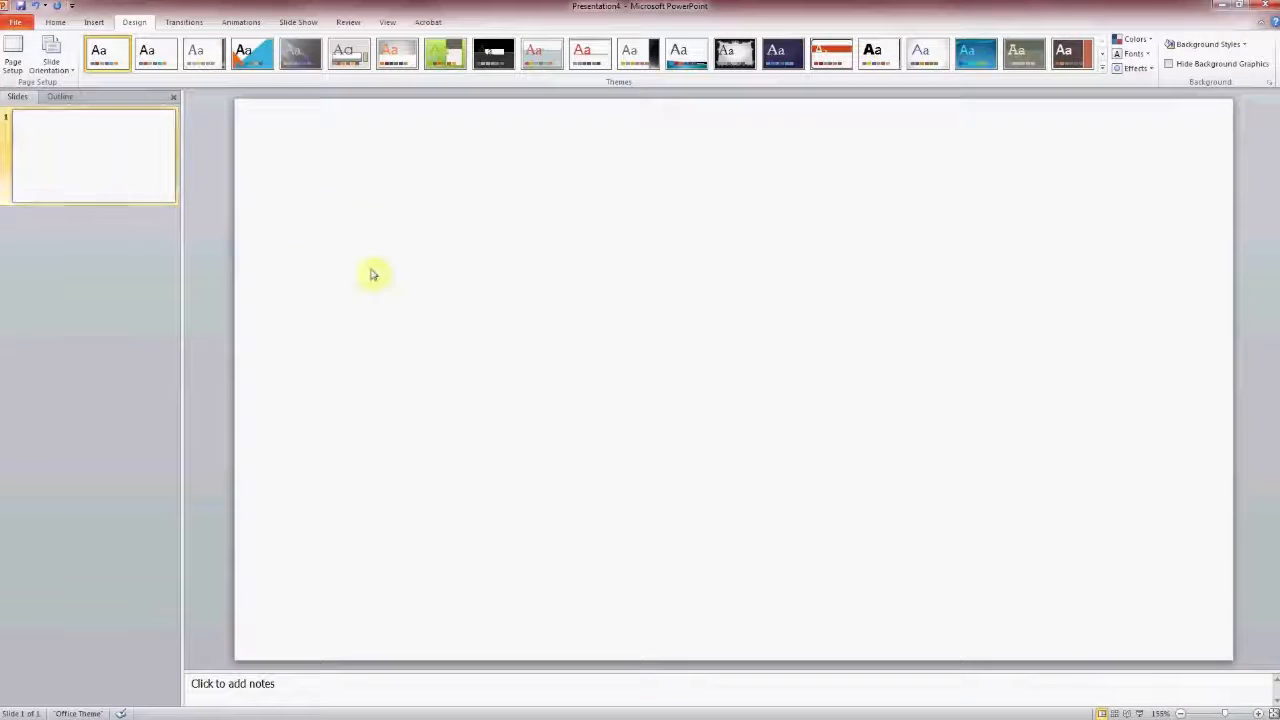
- Duplicate the blank slide and return to the first slide
{"action": "right_click", "coordinate": [102, 158]}
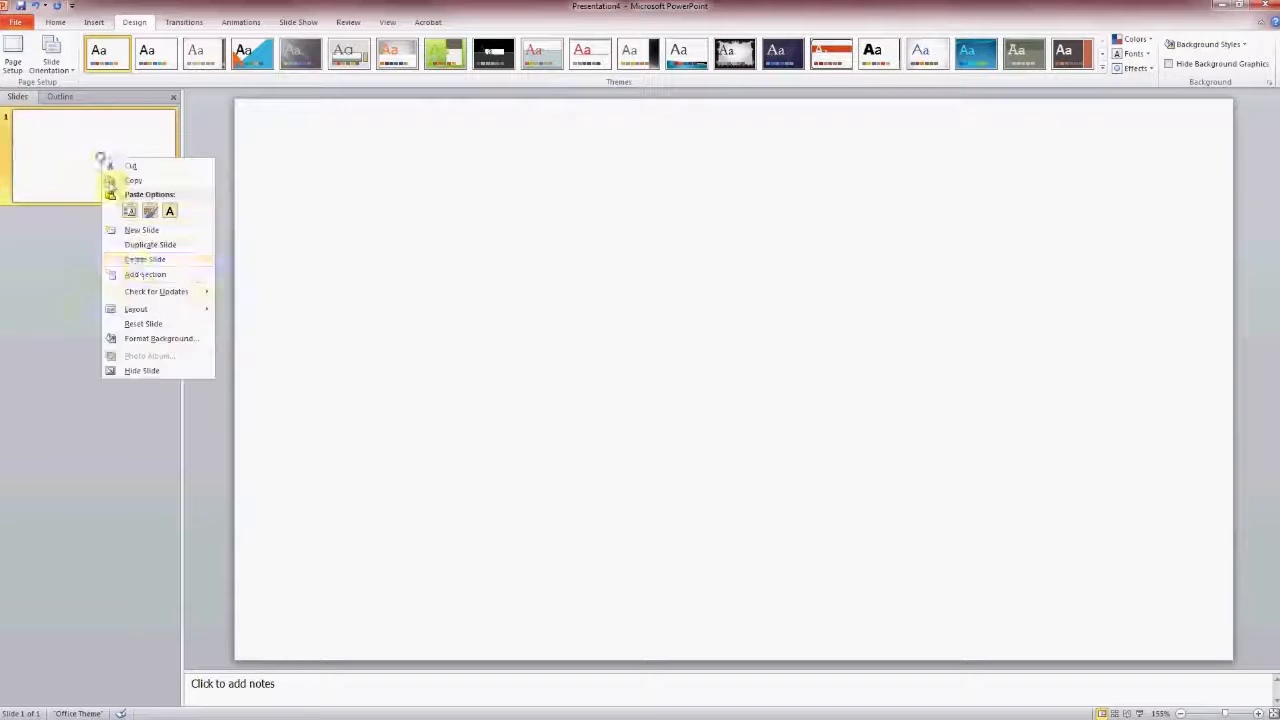
{"action": "left_click", "coordinate": [137, 245]}
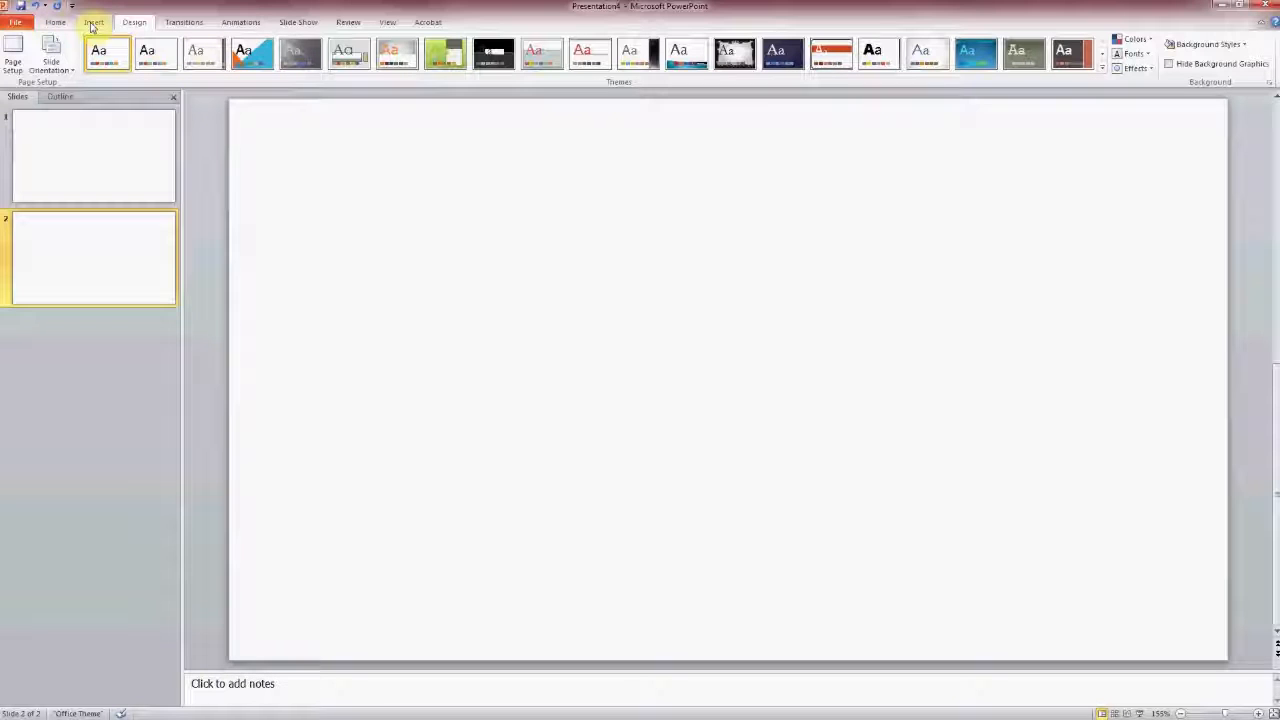
{"action": "left_click", "coordinate": [15, 162]}
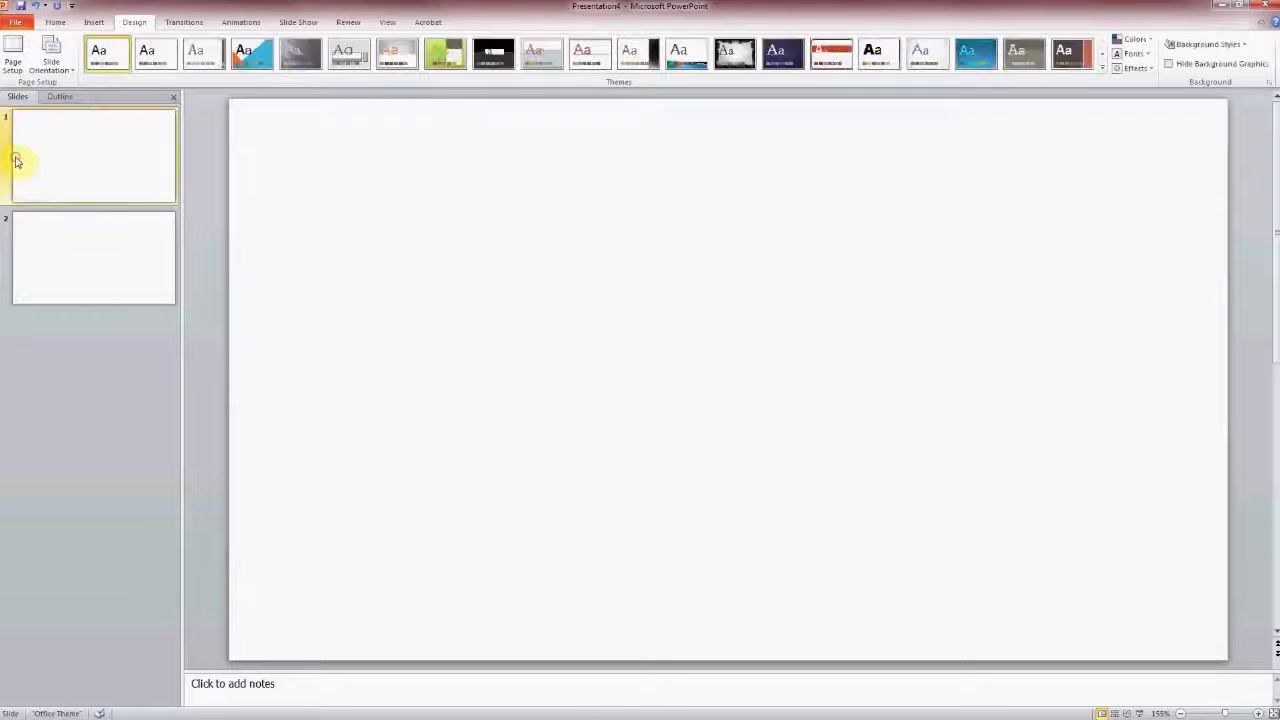
- Insert the HybridSalesPageBG picture on the first slide and stretch both sides to the slide edges, making it 10" wide
{"action": "left_click", "coordinate": [49, 54]}
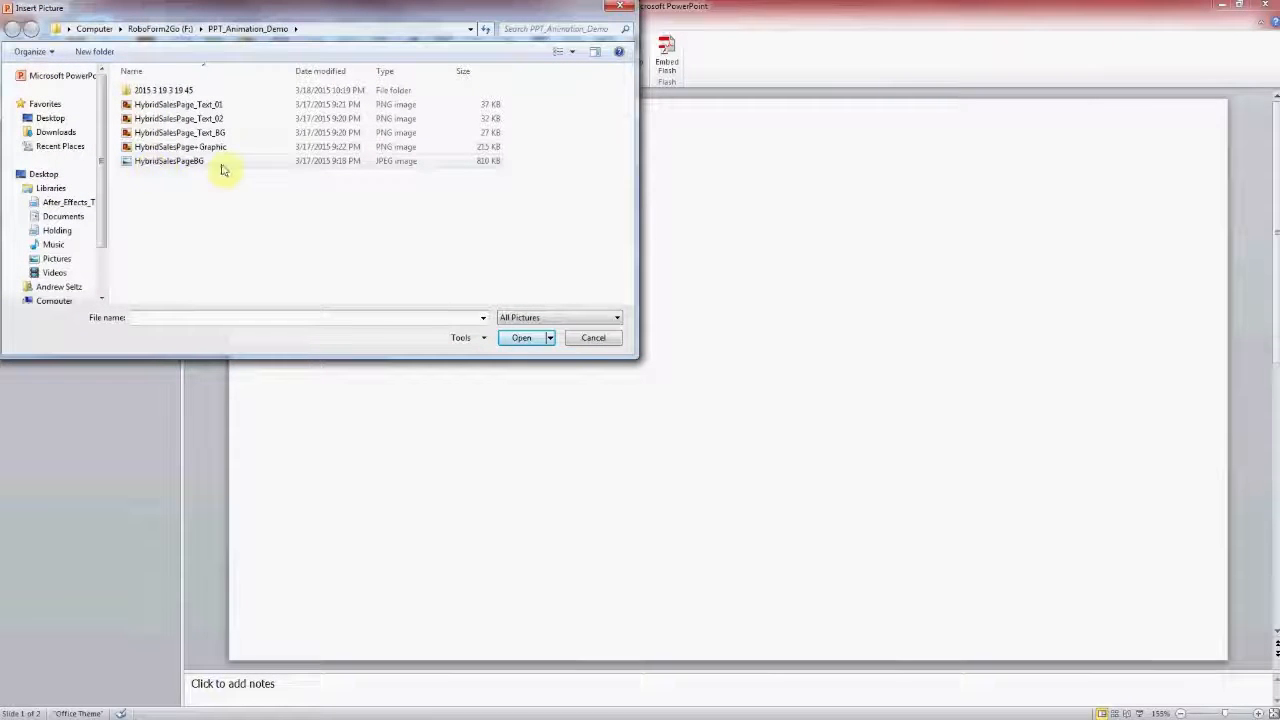
{"action": "left_click", "coordinate": [181, 163]}
{"action": "left_click", "coordinate": [522, 340]}
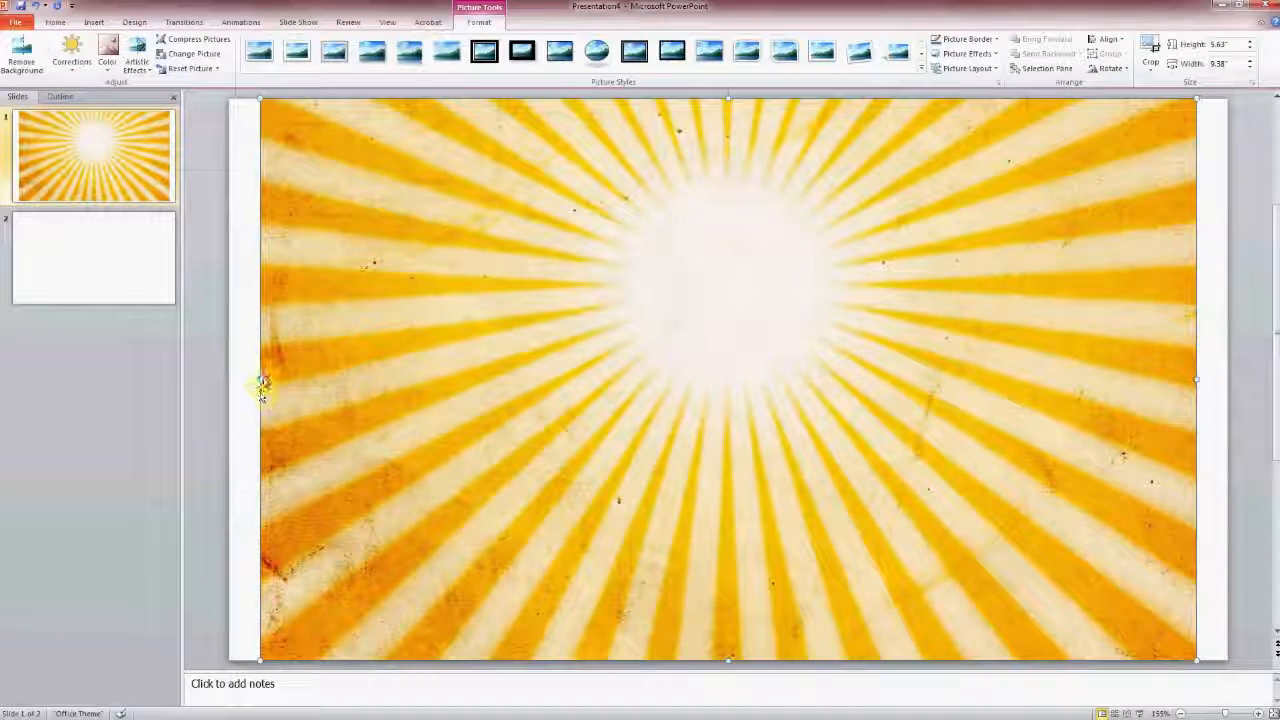
{"action": "left_click_drag", "start_coordinate": [262, 381], "coordinate": [229, 378]}
{"action": "left_click_drag", "start_coordinate": [1187, 383], "coordinate": [1227, 377]}
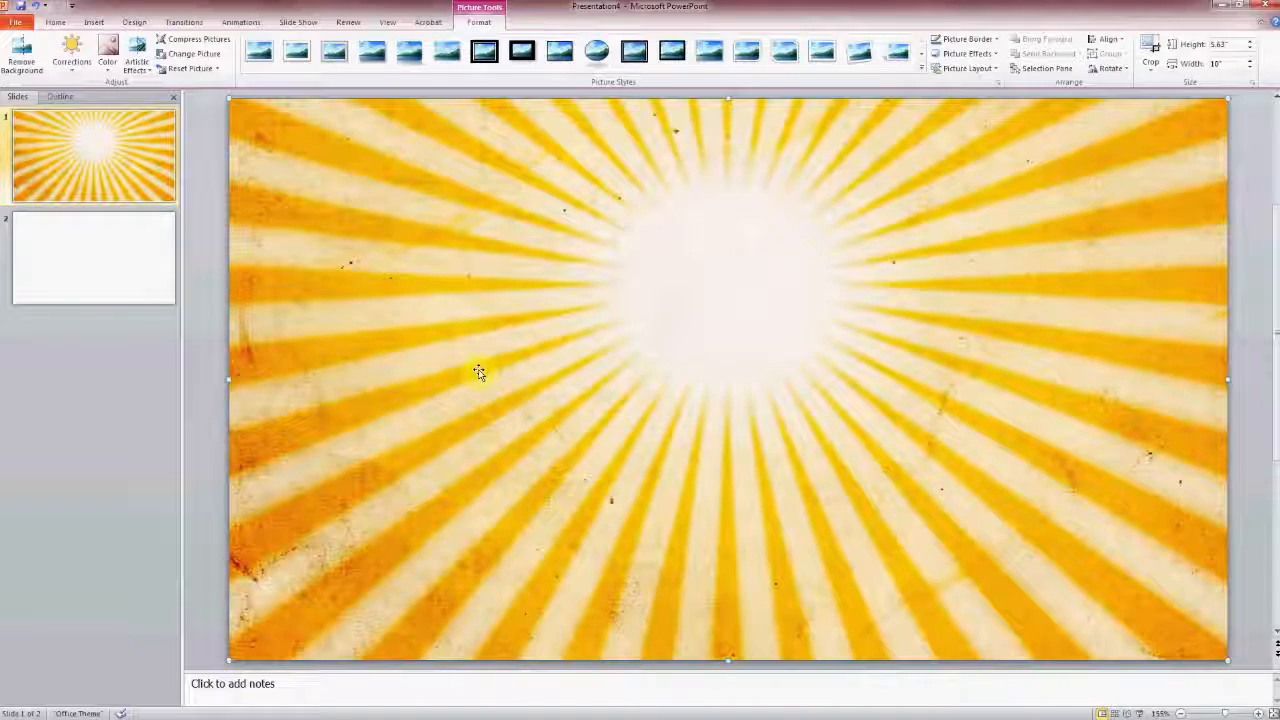
- Insert the HybridSalesPage+Graphic picture on the first slide
{"action": "left_click", "coordinate": [93, 22]}
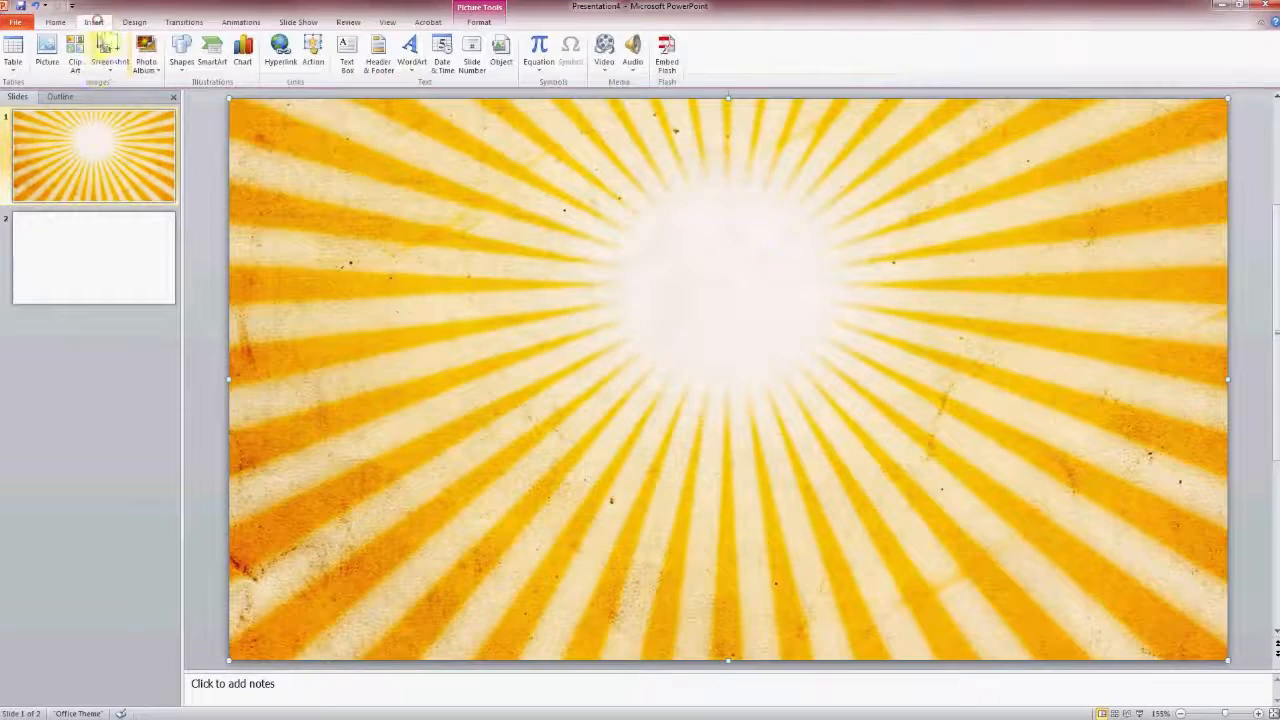
{"action": "left_click", "coordinate": [47, 52]}
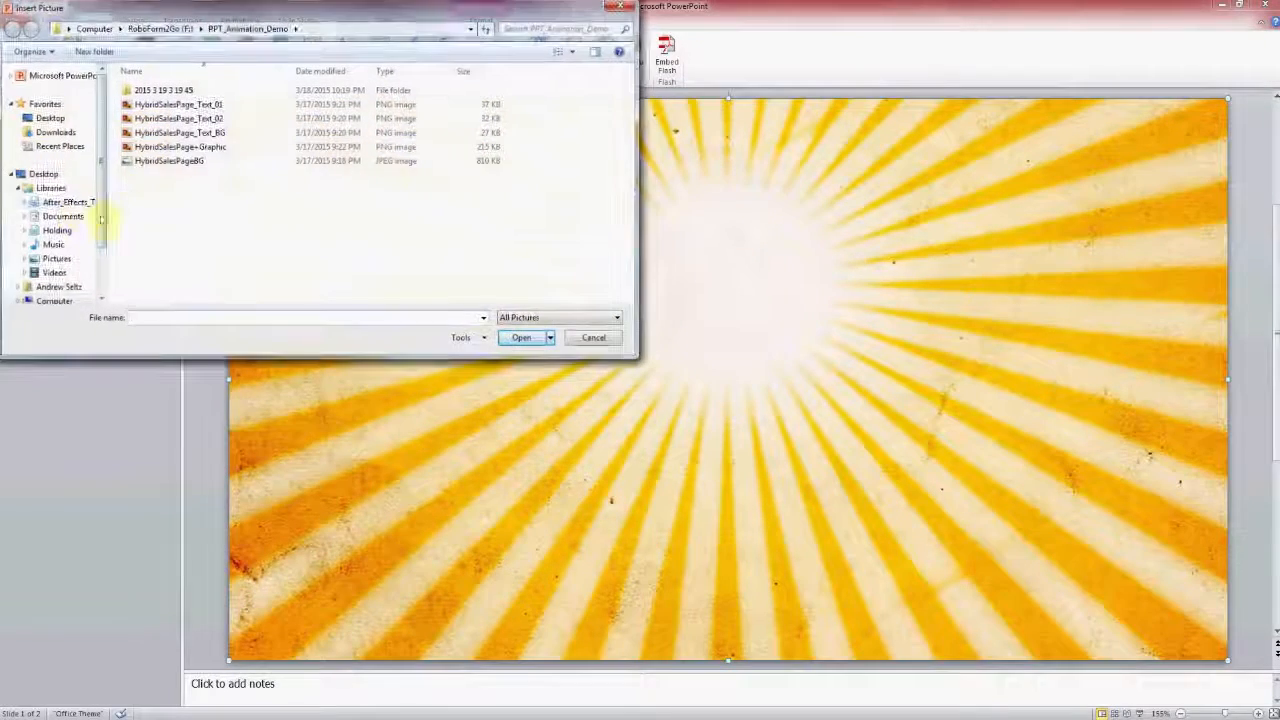
{"action": "left_click", "coordinate": [204, 148]}
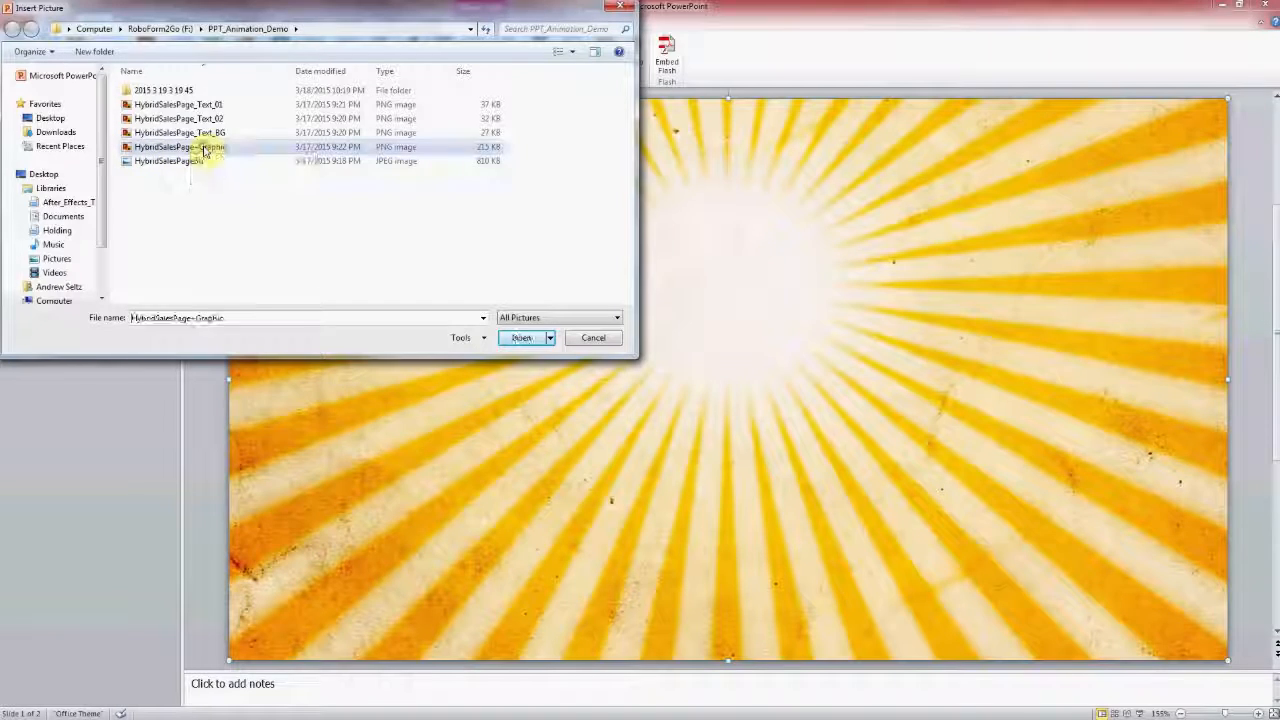
{"action": "left_click", "coordinate": [521, 338]}
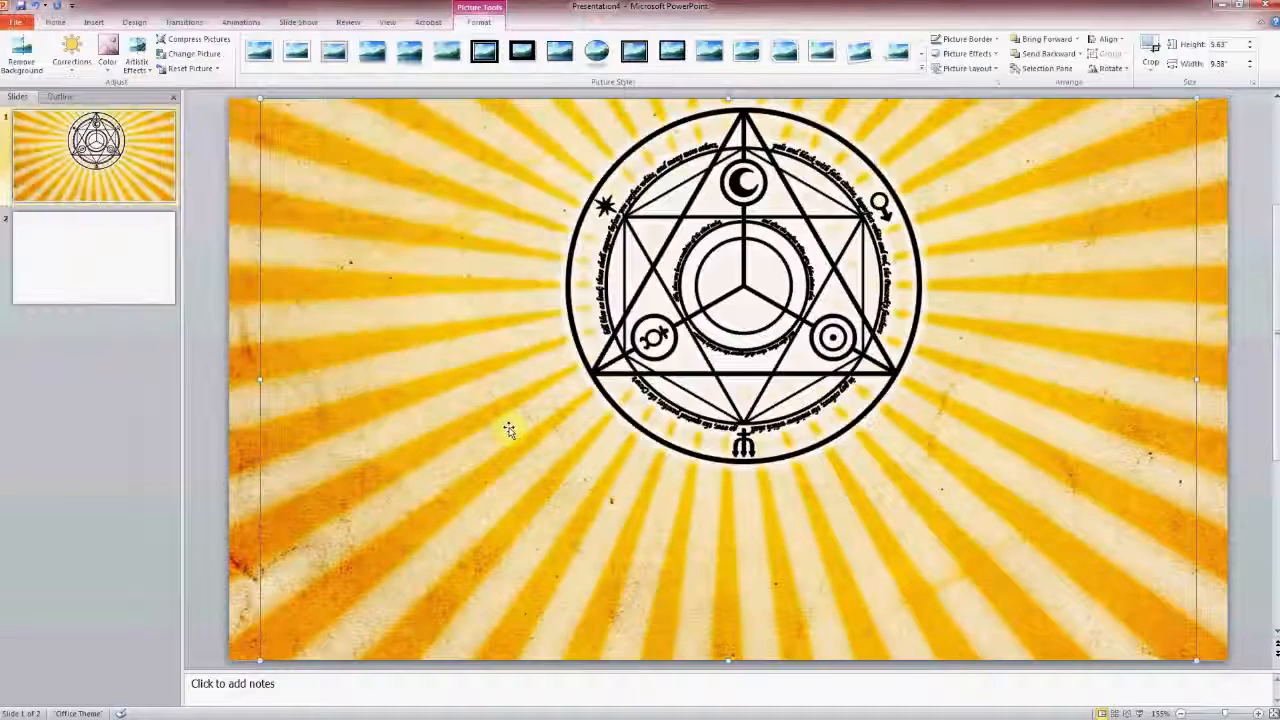
- Insert the HybridSalesPage_Text_BG picture on the first slide
{"action": "left_click", "coordinate": [93, 22]}
{"action": "left_click", "coordinate": [47, 55]}
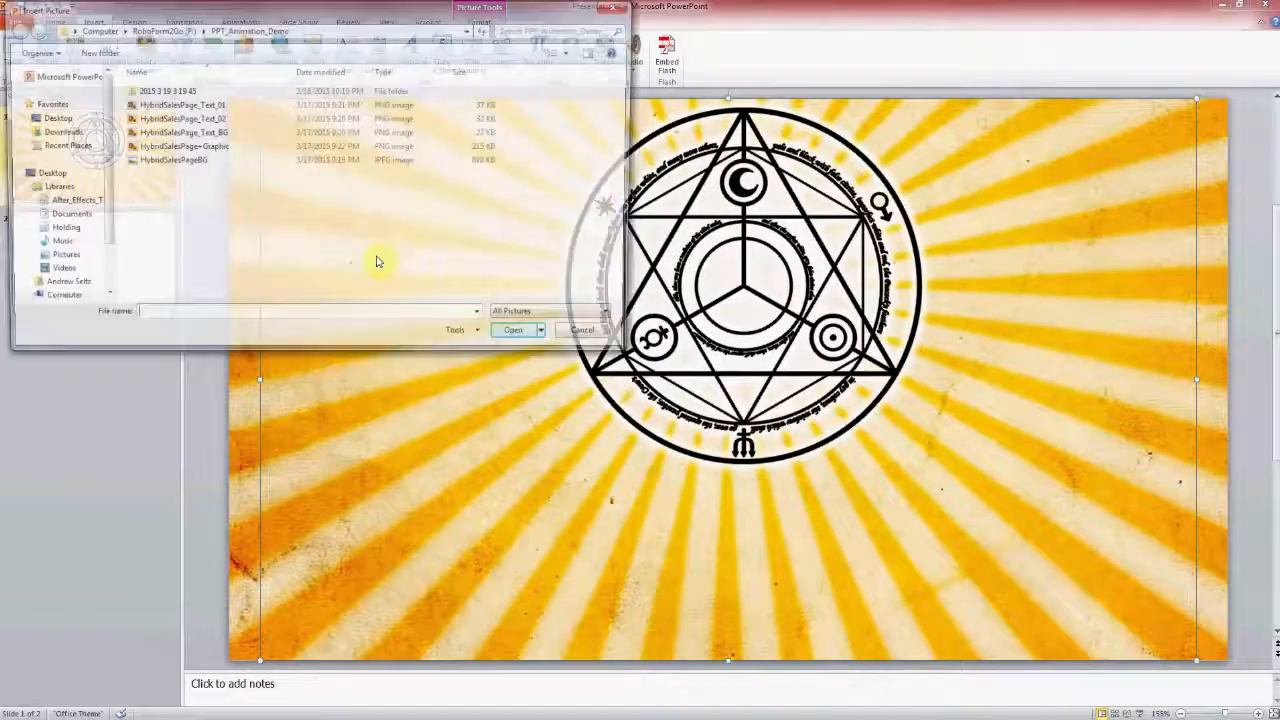
{"action": "left_click", "coordinate": [200, 133]}
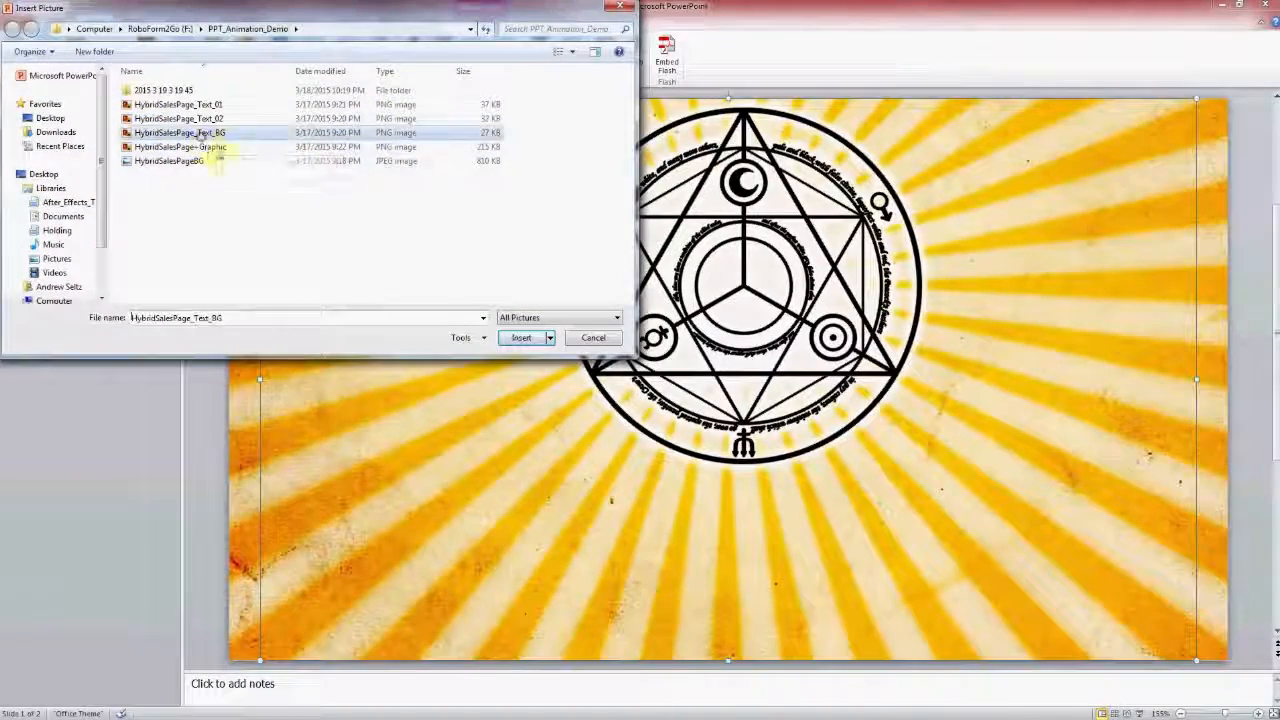
{"action": "left_click", "coordinate": [528, 337]}
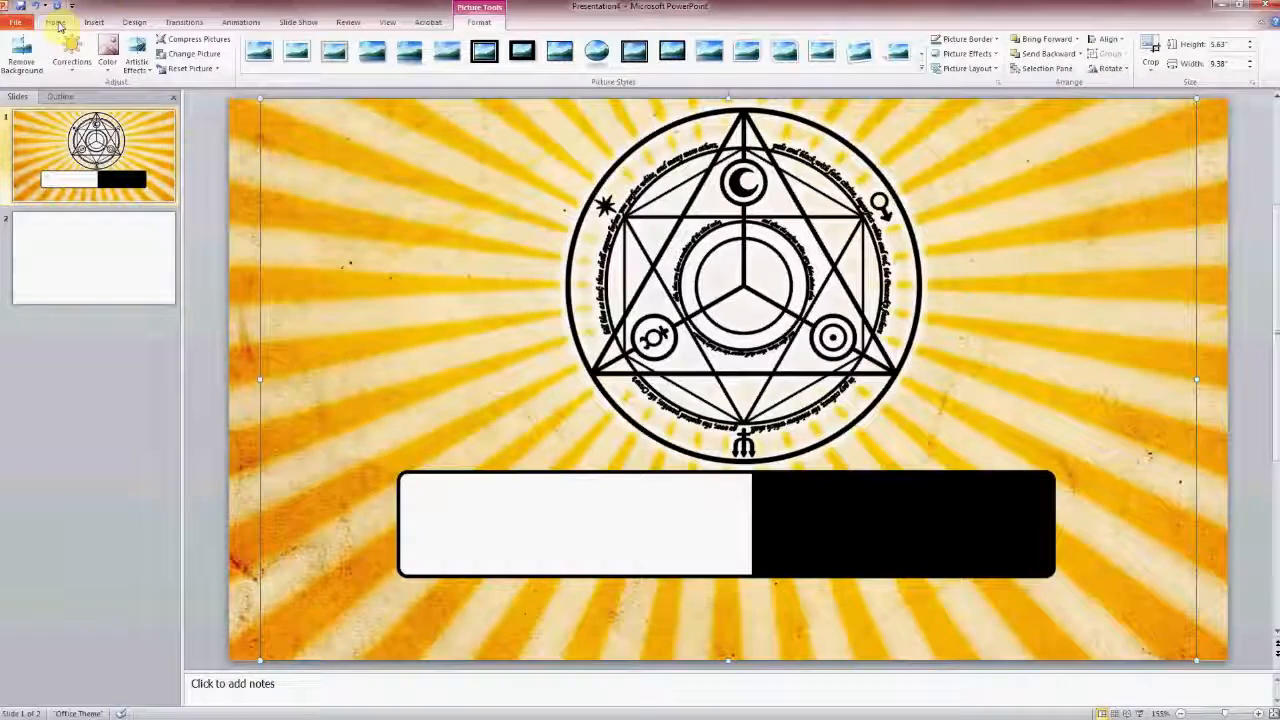
- Insert the HybridSalesPage_Text_01 picture over the black and white text box graphic
{"action": "left_click", "coordinate": [55, 22]}
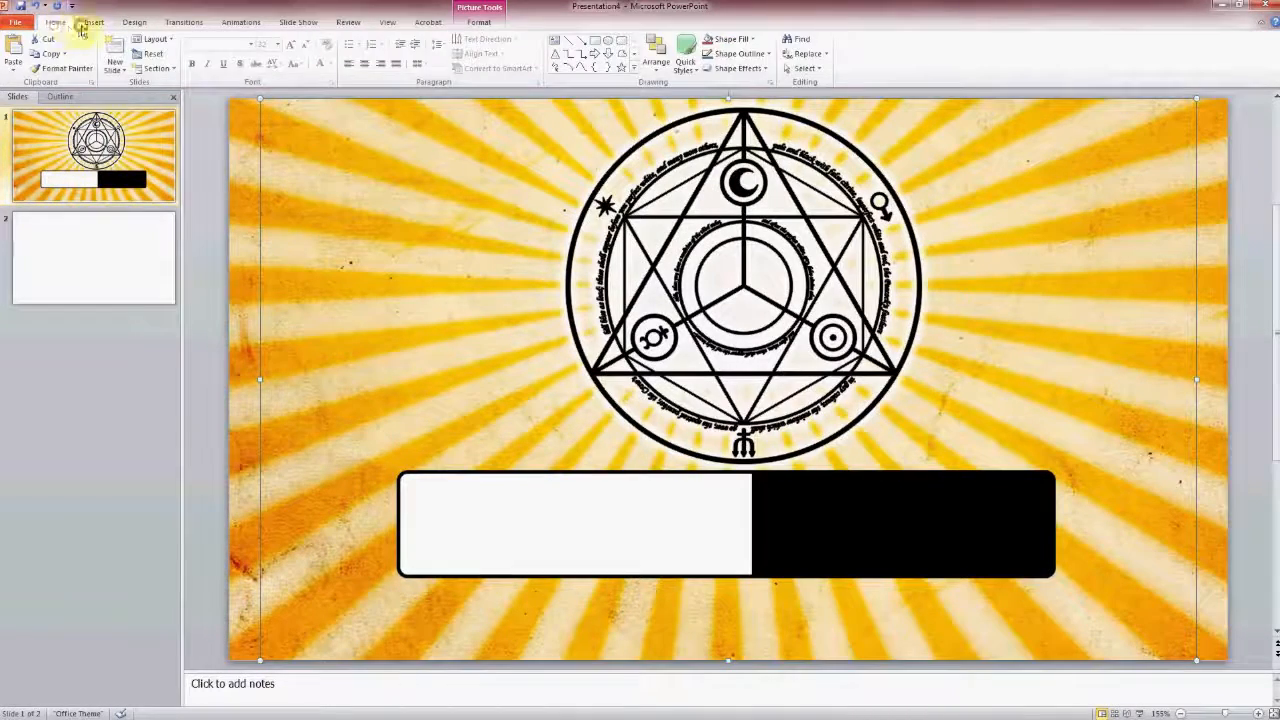
{"action": "left_click", "coordinate": [90, 23]}
{"action": "left_click", "coordinate": [47, 55]}
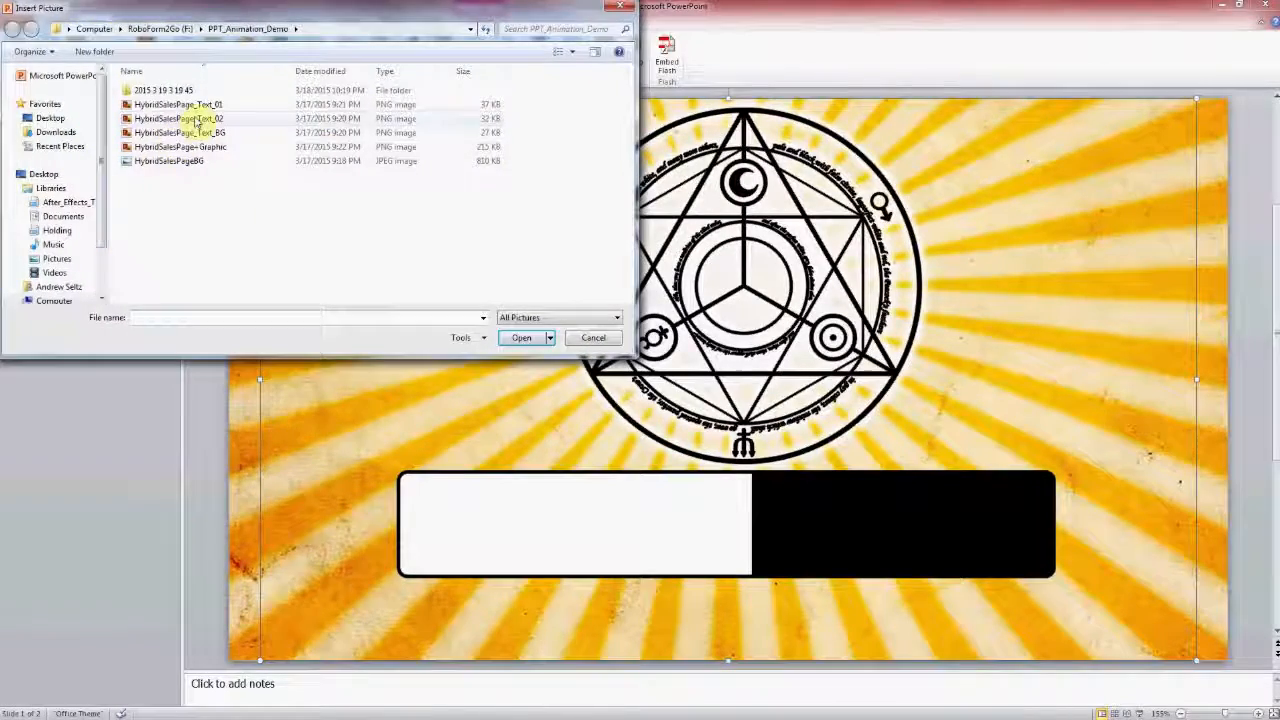
{"action": "left_click", "coordinate": [205, 104]}
{"action": "left_click", "coordinate": [536, 340]}
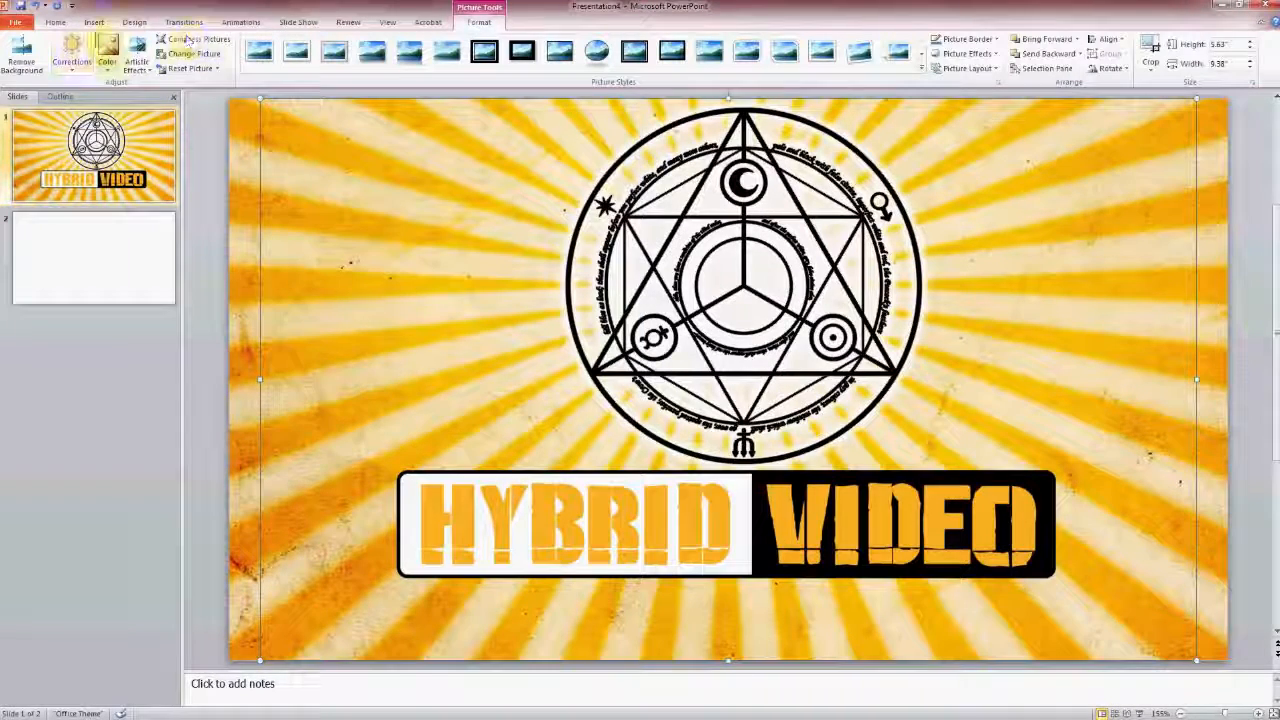
- Insert the HybridSalesPage_Text_02 picture on the first slide
{"action": "left_click", "coordinate": [91, 22]}
{"action": "left_click", "coordinate": [46, 50]}
{"action": "left_click", "coordinate": [165, 118]}
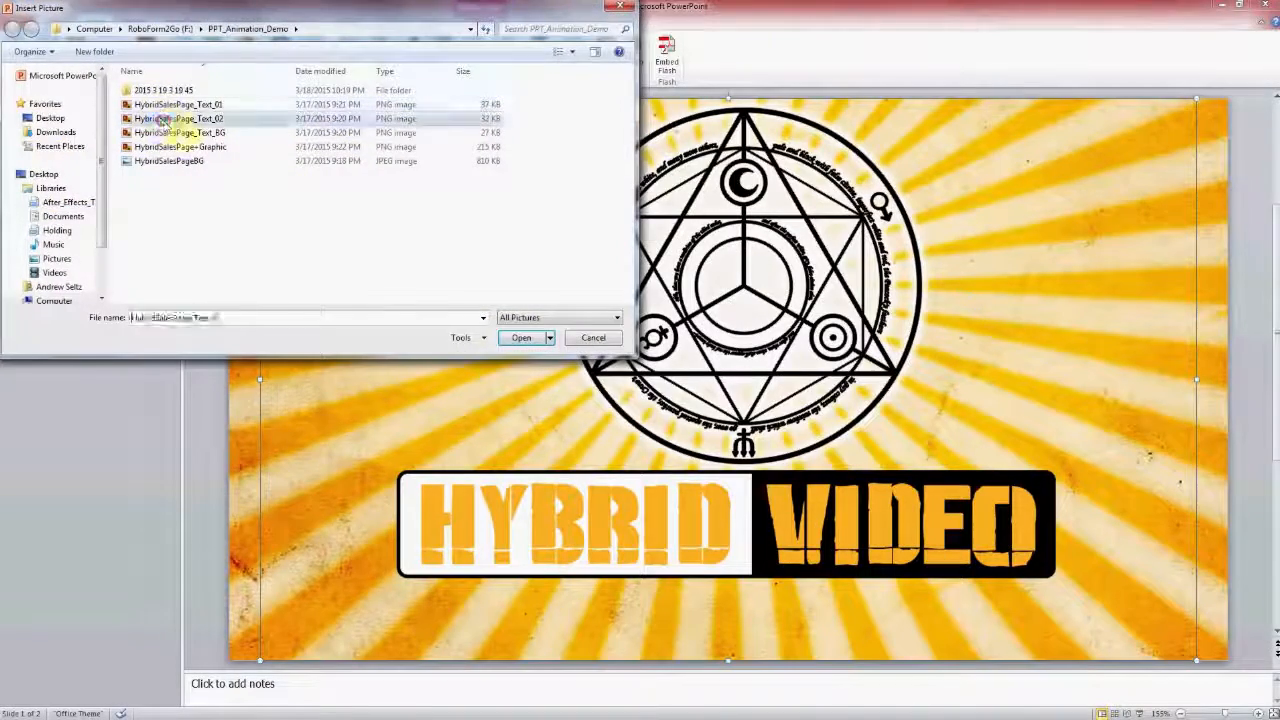
{"action": "left_click", "coordinate": [521, 337]}
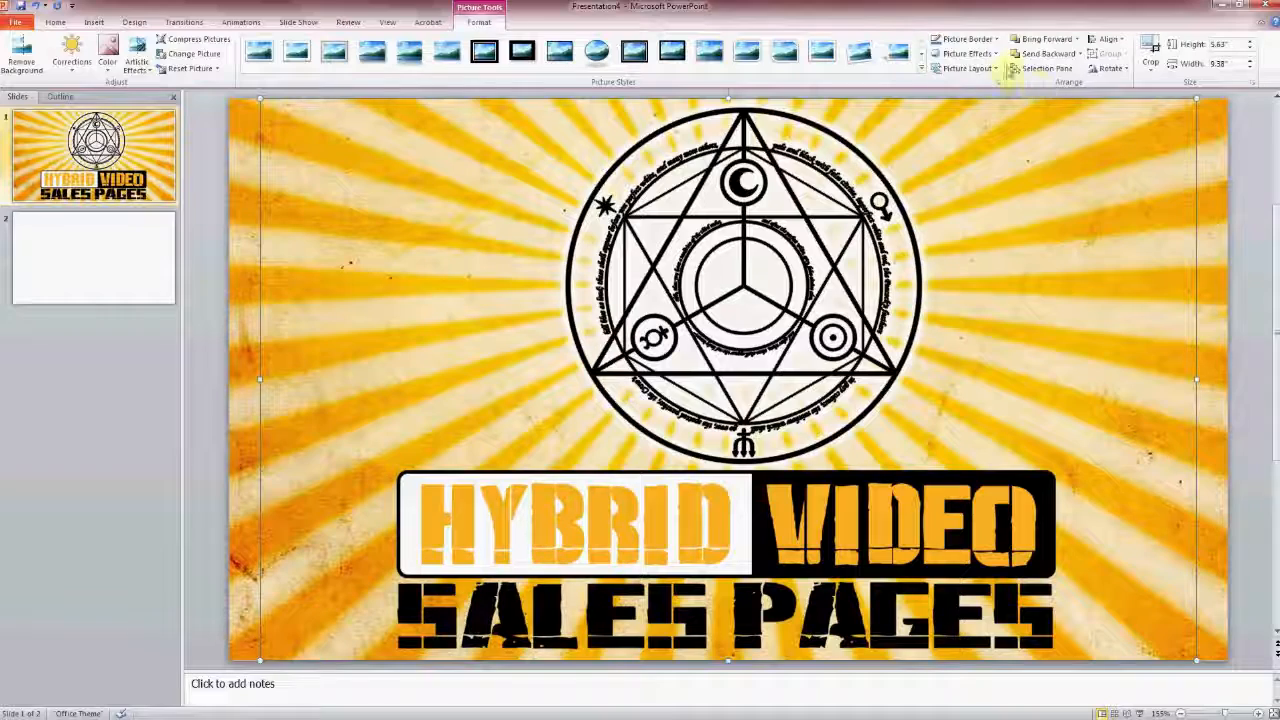
- Show the Selection Pane and toggle the visibility of the three lowest pictures to identify each layer
{"action": "left_click", "coordinate": [1040, 68]}
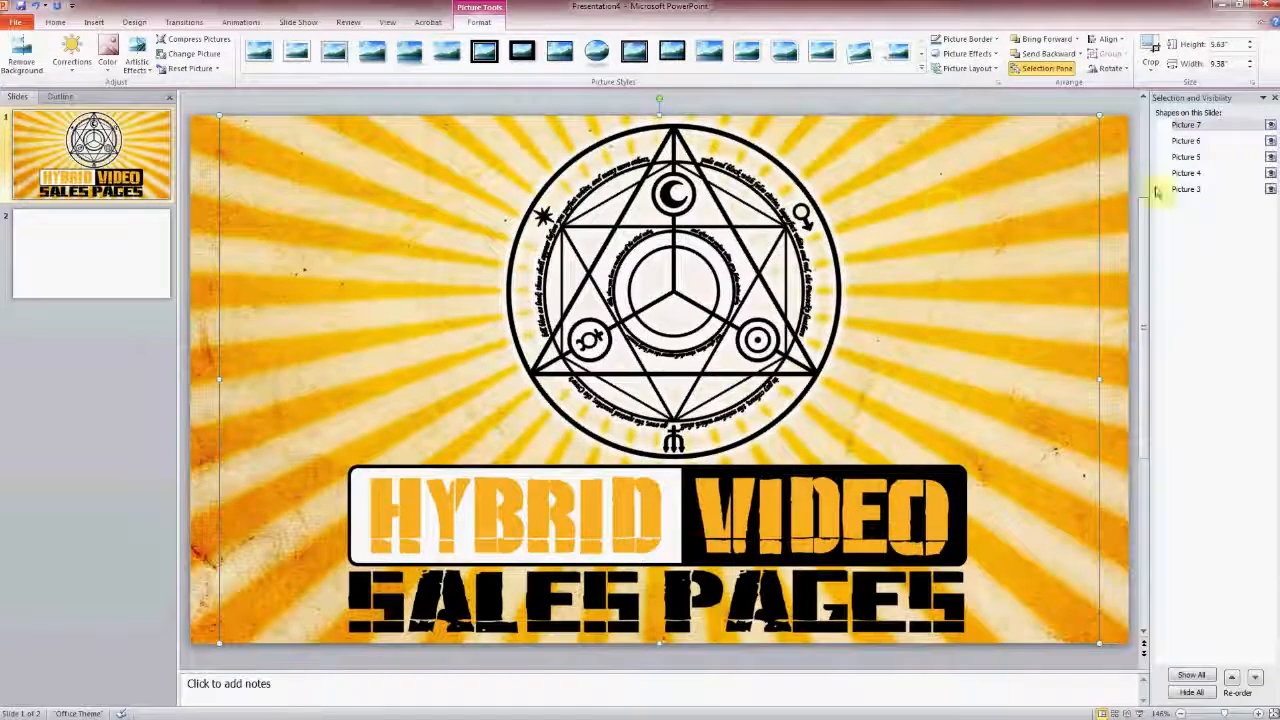
{"action": "left_click", "coordinate": [1270, 189]}
{"action": "left_click", "coordinate": [1270, 189]}
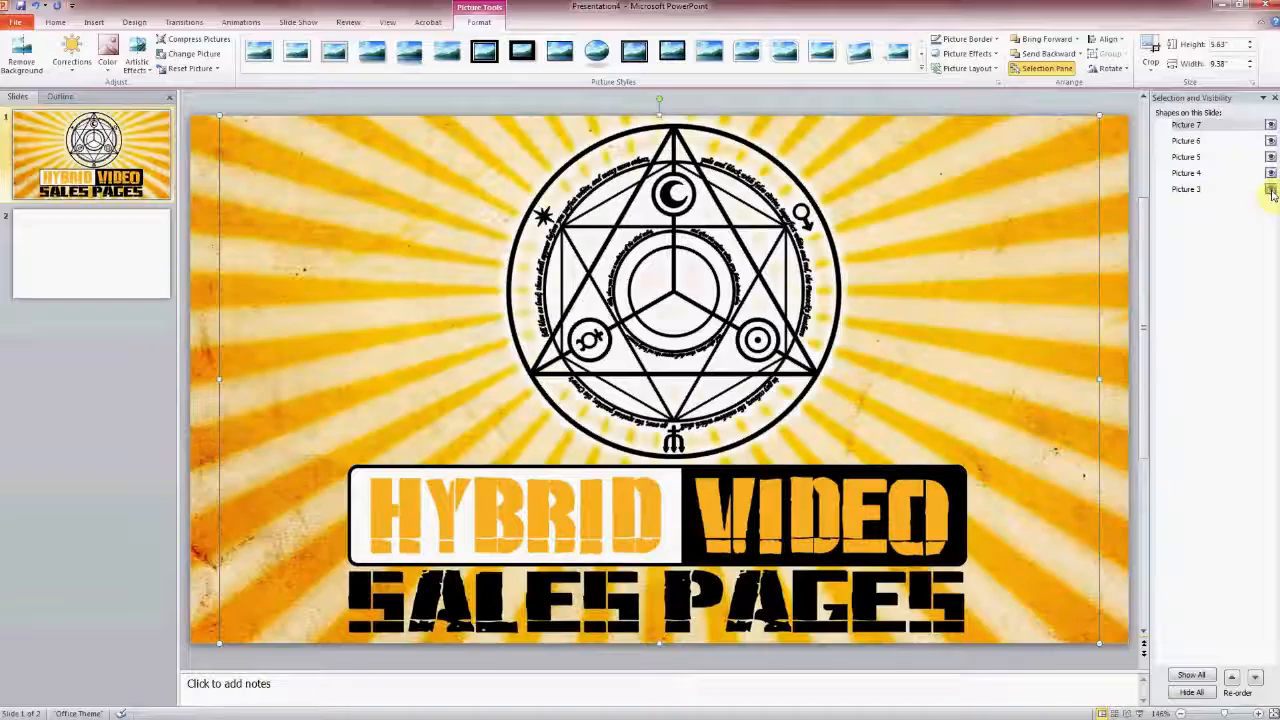
{"action": "left_click", "coordinate": [1270, 175]}
{"action": "left_click", "coordinate": [1270, 175]}
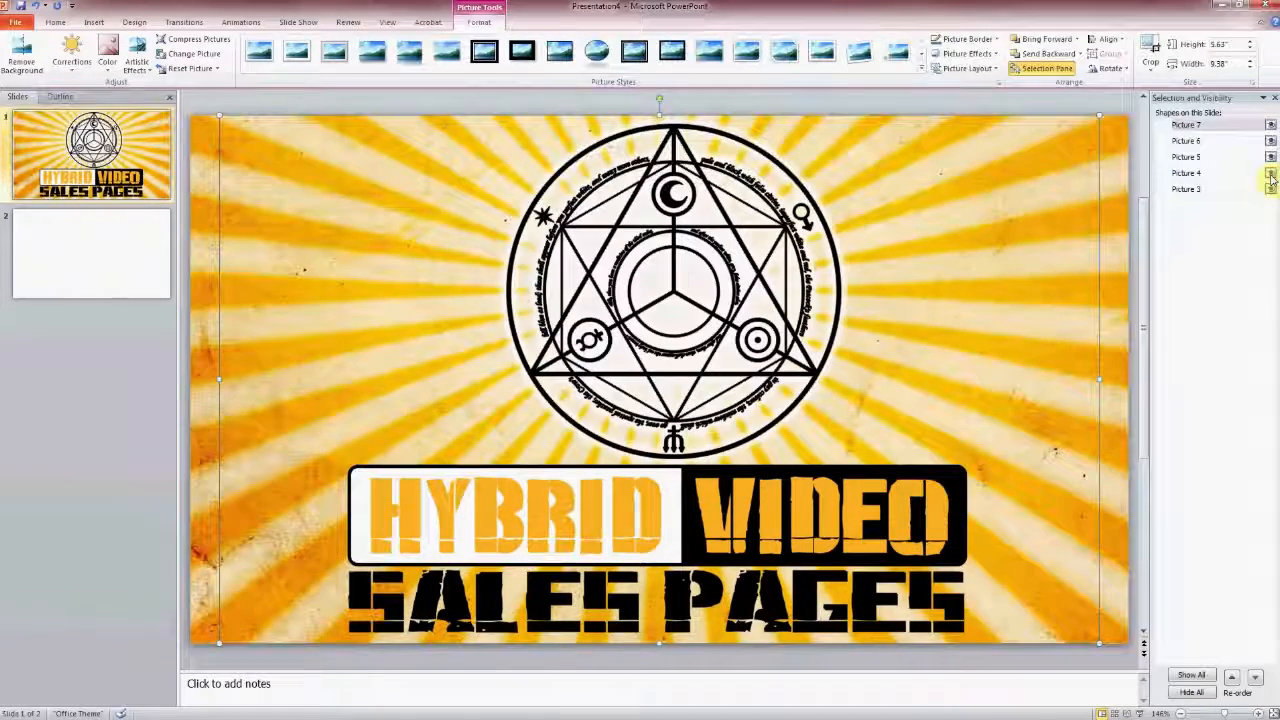
{"action": "left_click", "coordinate": [1270, 157]}
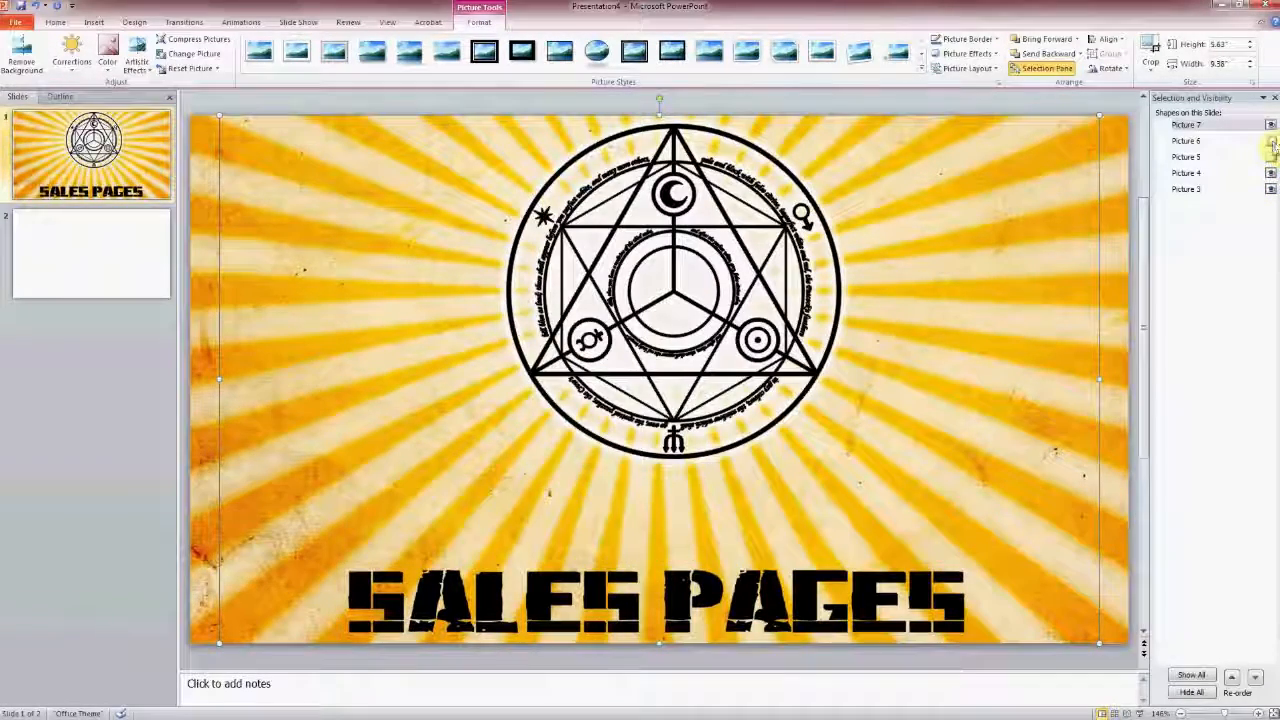
{"action": "left_click", "coordinate": [1270, 157]}
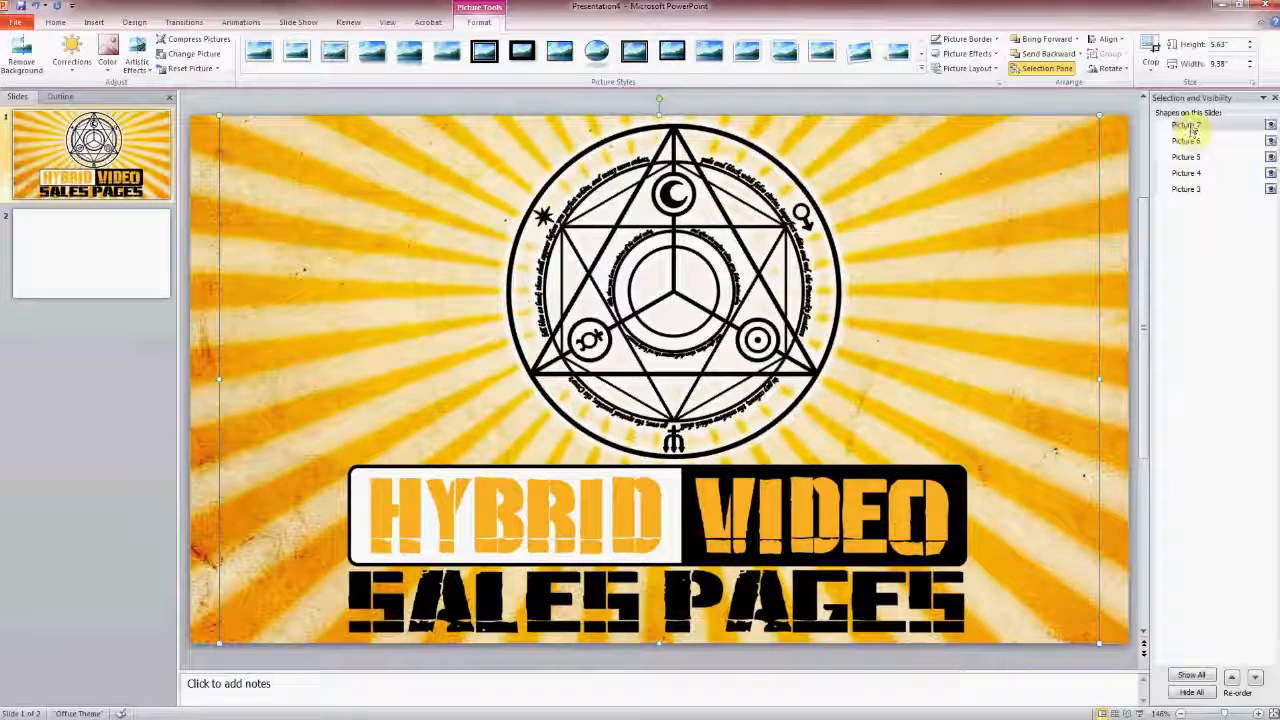
- Rename the sunburst background picture as BG and the circular emblem picture as Icon
{"action": "left_click", "coordinate": [1190, 190]}
{"action": "left_click", "coordinate": [1184, 191]}
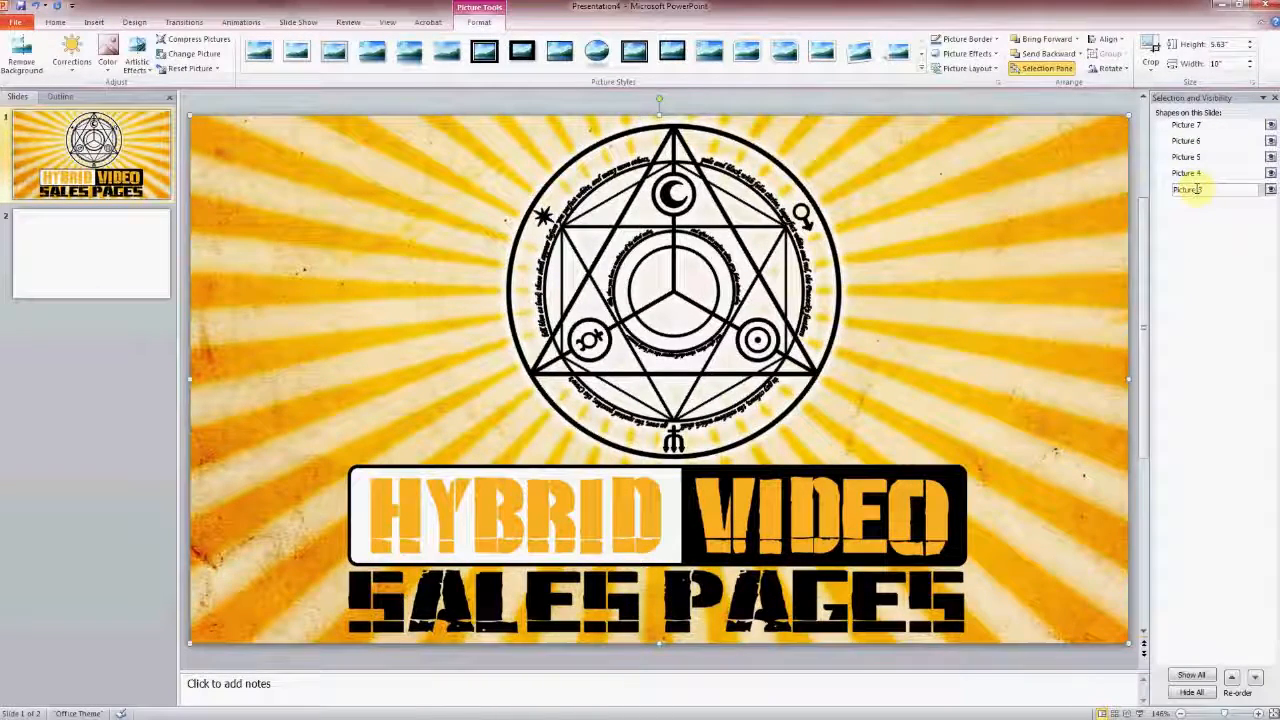
{"action": "type", "text": "BG"}
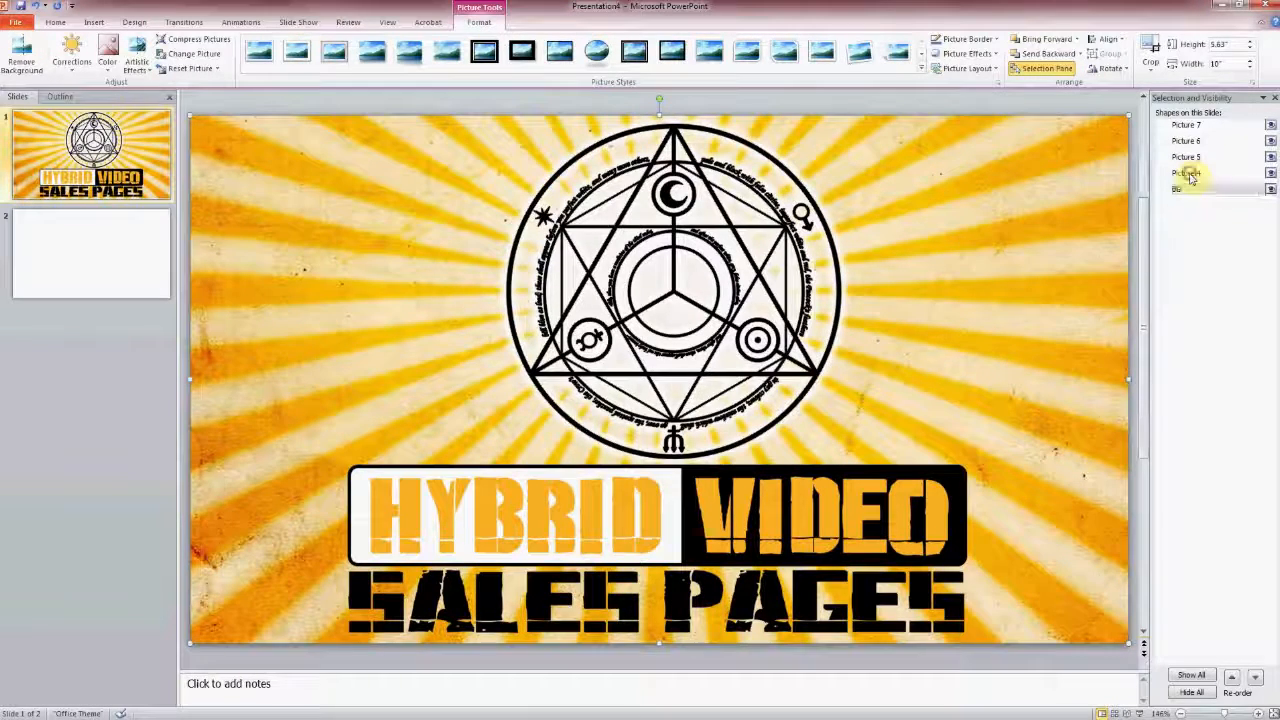
{"action": "left_click", "coordinate": [1190, 176]}
{"action": "left_click", "coordinate": [1190, 175]}
{"action": "type", "text": "Icon"}
- Rename the black and white box picture as Text BG and the orange lettering picture as Hybrid Video
{"action": "left_click", "coordinate": [1192, 158]}
{"action": "left_click", "coordinate": [1192, 158]}
{"action": "type", "text": "Text BG"}
{"action": "left_click", "coordinate": [1195, 141]}
{"action": "left_click", "coordinate": [1195, 141]}
{"action": "type", "text": "Hybrid Video"}
- Rename the black lettering picture as Sales Pages
{"action": "left_click", "coordinate": [1186, 124]}
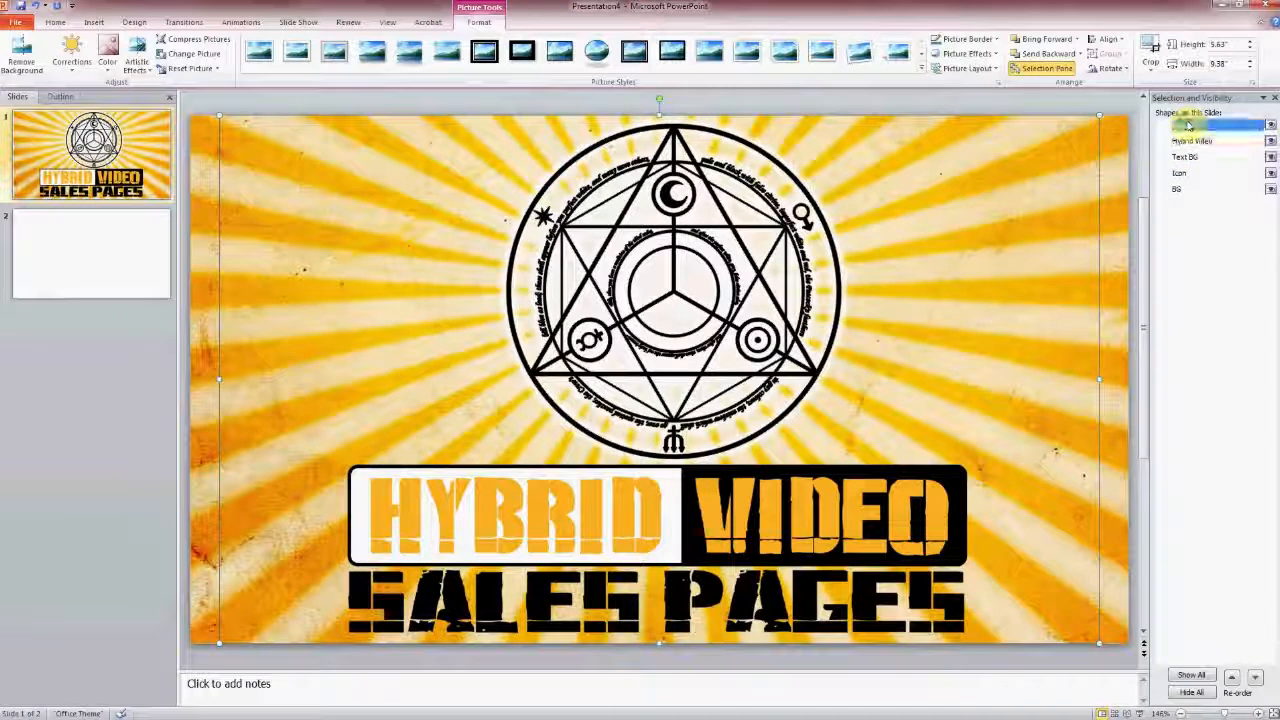
{"action": "left_click", "coordinate": [1186, 124]}
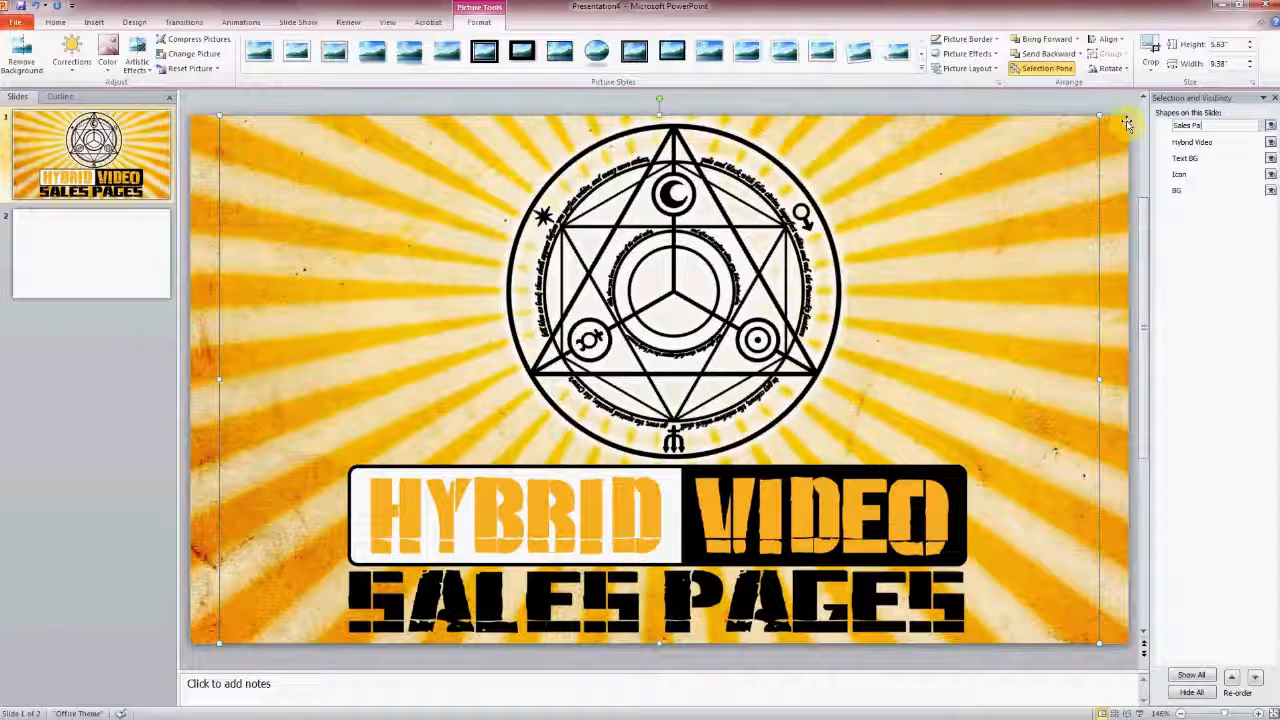
{"action": "type", "text": "Sales Pages"}
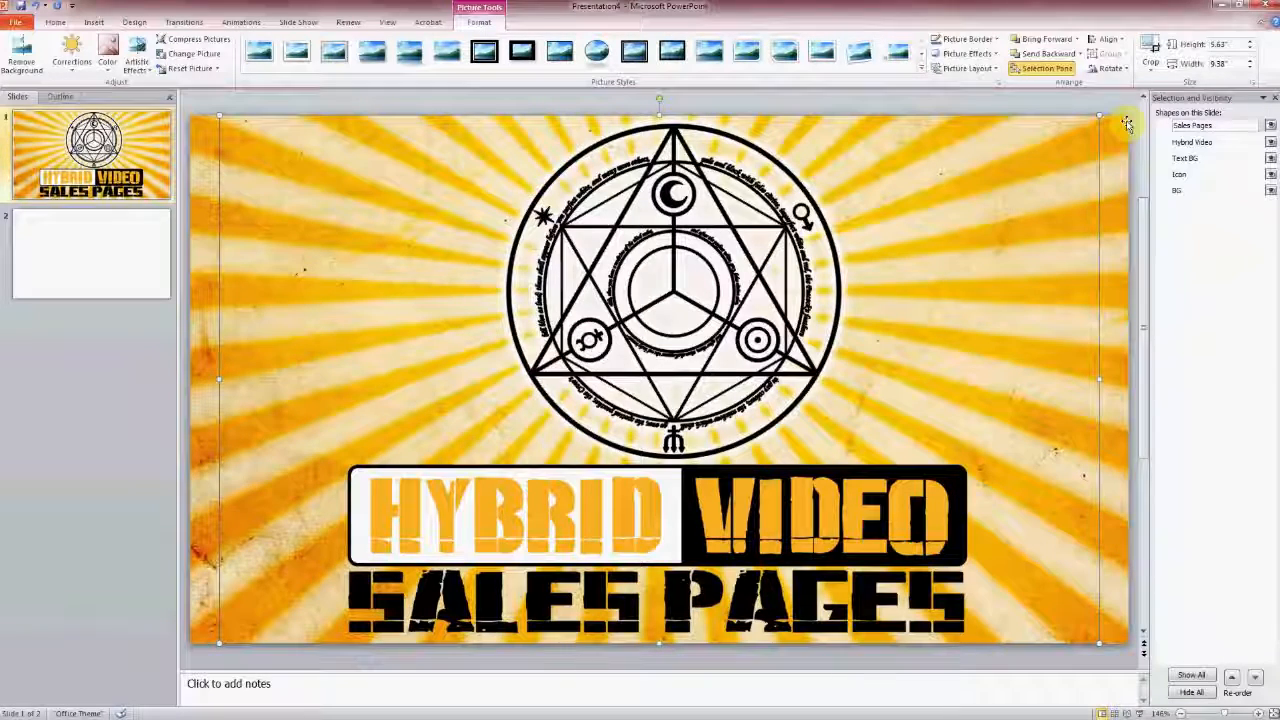
- Toggle the visibility of each renamed layer off and on to check that its name matches its picture
{"action": "left_click", "coordinate": [1270, 126]}
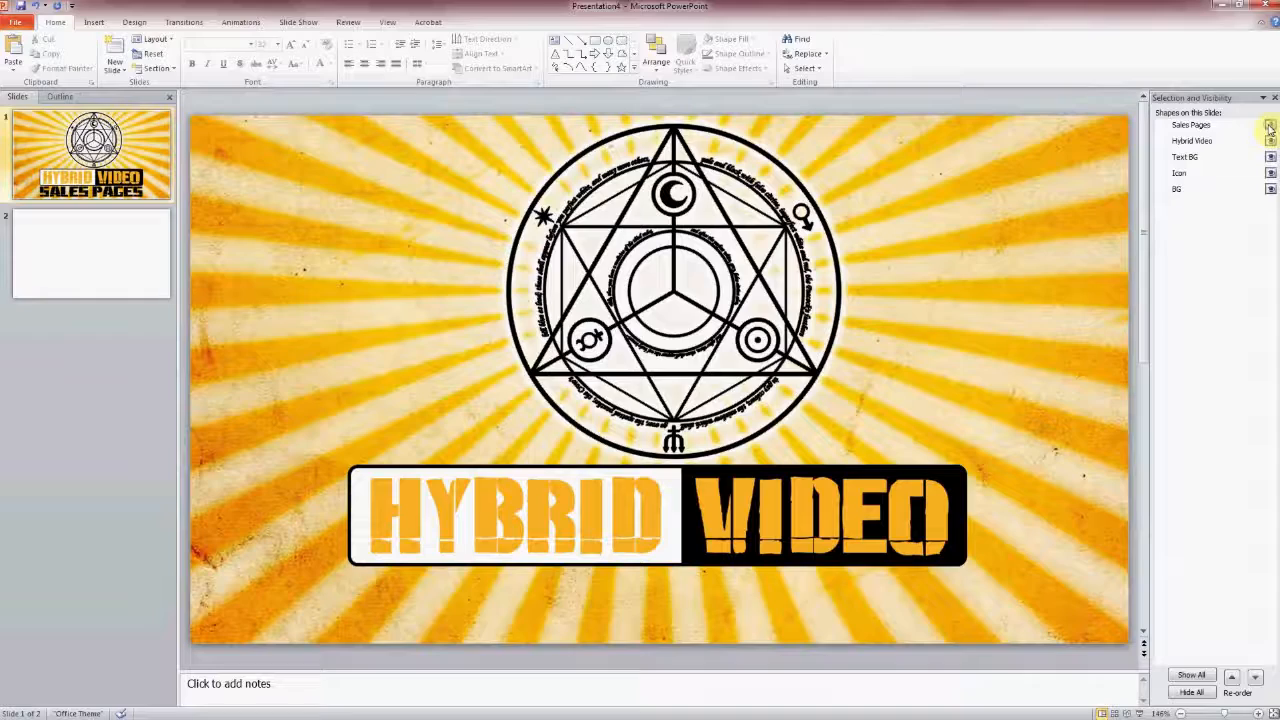
{"action": "left_click", "coordinate": [1270, 126]}
{"action": "left_click", "coordinate": [1270, 141]}
{"action": "left_click", "coordinate": [1270, 141]}
{"action": "left_click", "coordinate": [1270, 158]}
{"action": "left_click", "coordinate": [1270, 158]}
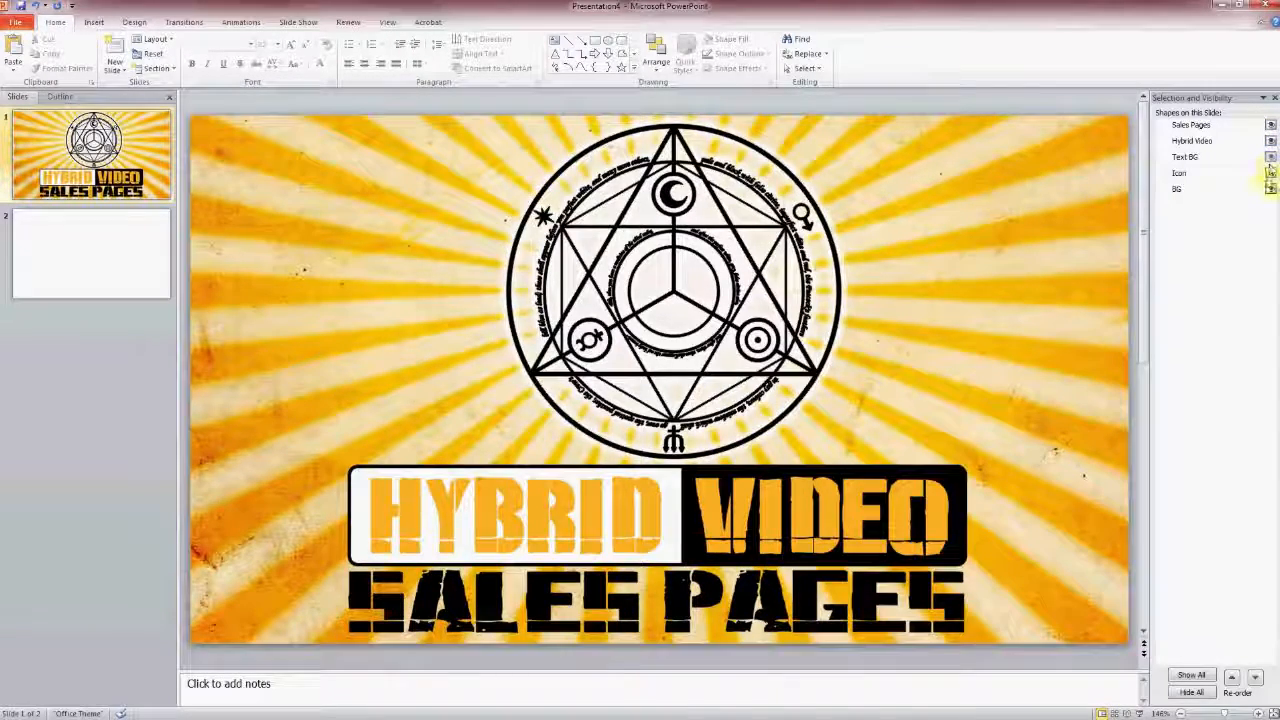
{"action": "left_click", "coordinate": [1270, 173]}
{"action": "left_click", "coordinate": [1270, 173]}
{"action": "left_click", "coordinate": [1270, 190]}
{"action": "left_click", "coordinate": [1270, 190]}
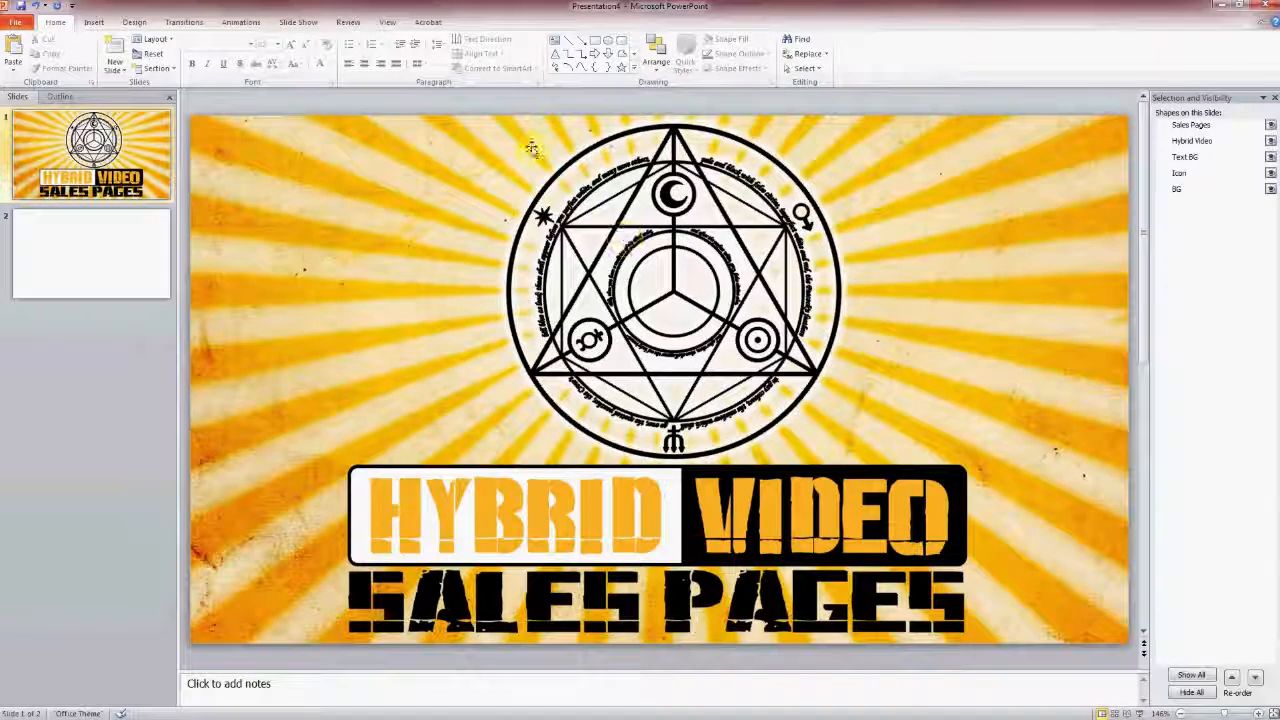
- Show the Animation Pane and add a Wedge entrance effect to the BG picture
{"action": "left_click", "coordinate": [238, 24]}
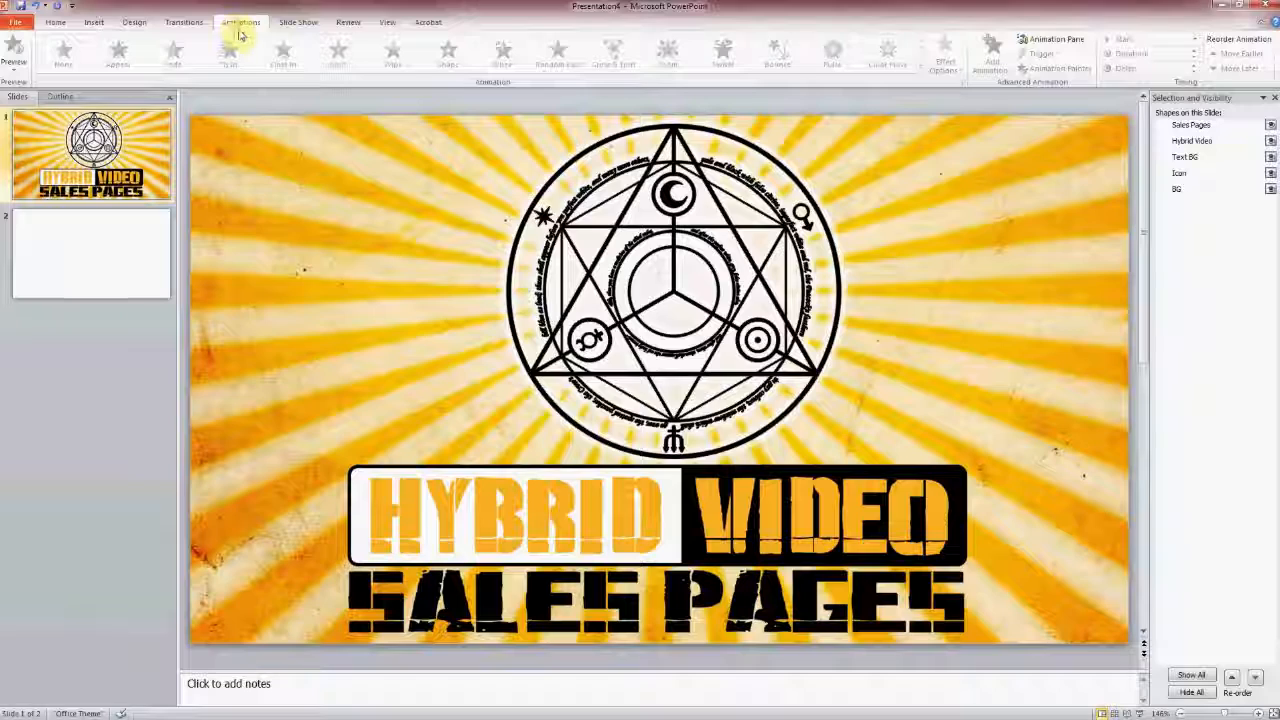
{"action": "left_click", "coordinate": [1043, 42]}
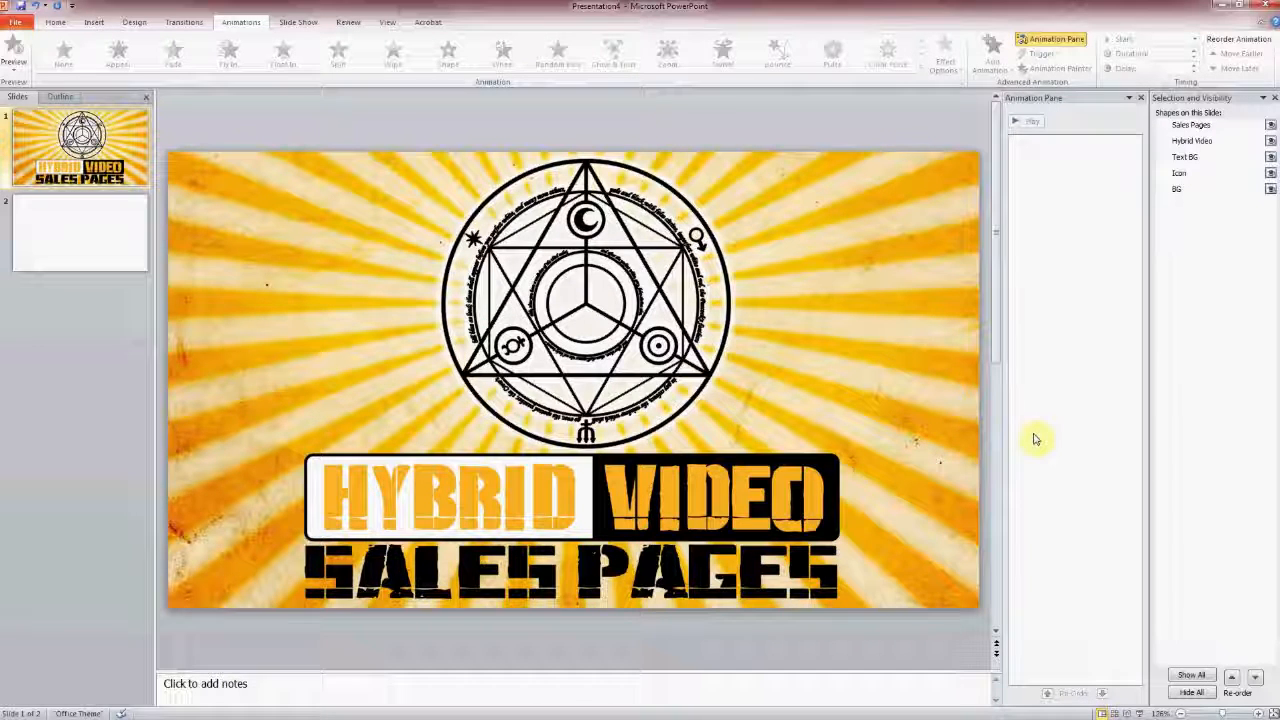
{"action": "left_click", "coordinate": [1179, 190]}
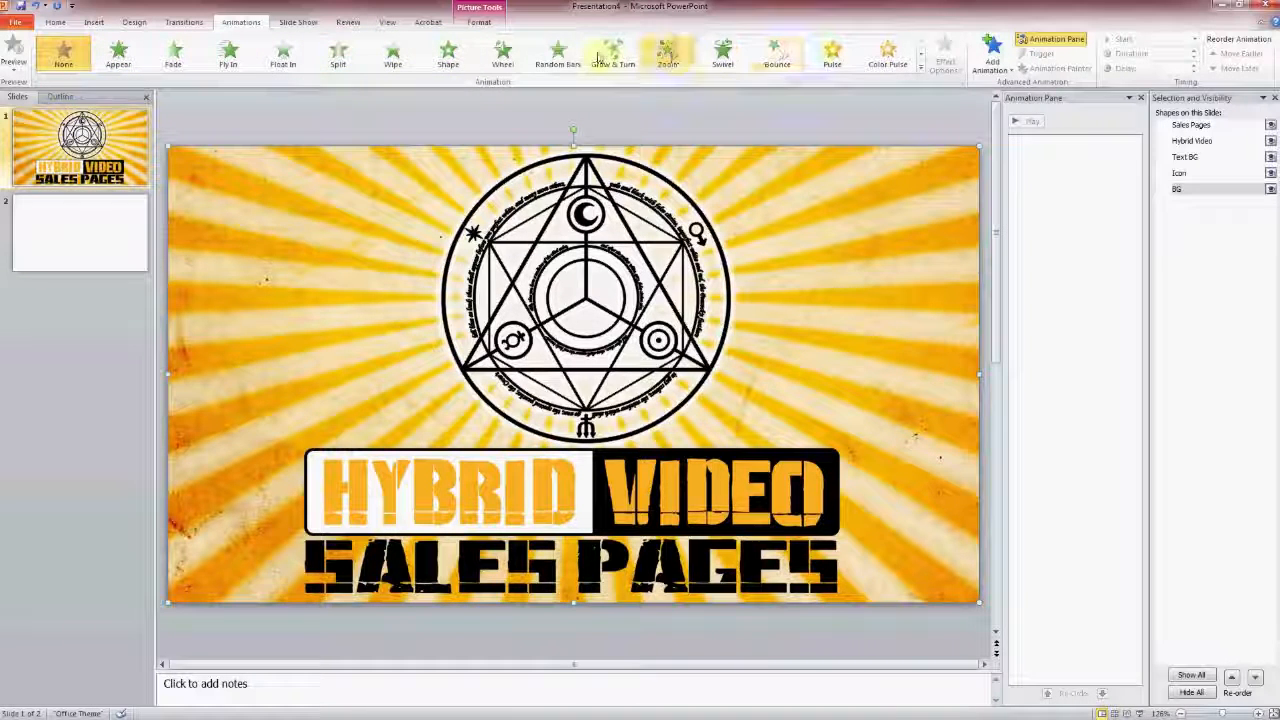
{"action": "left_click", "coordinate": [992, 56]}
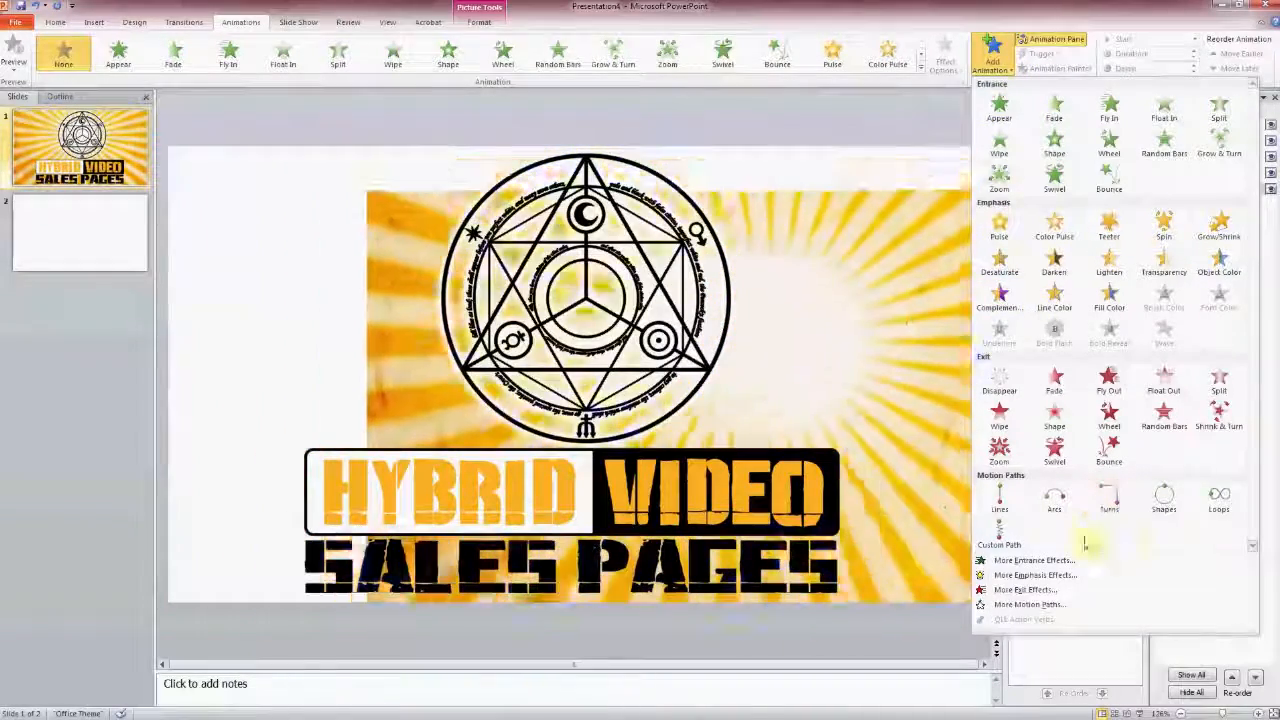
{"action": "left_click", "coordinate": [1012, 563]}
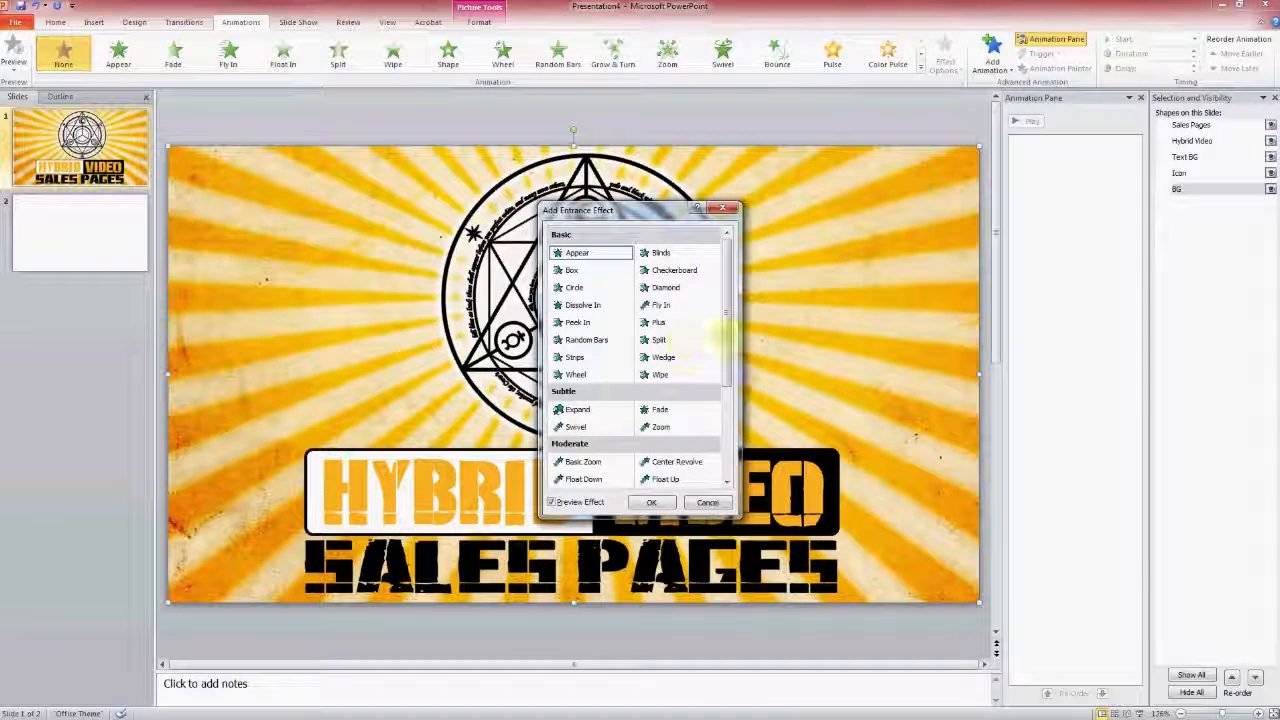
{"action": "left_click", "coordinate": [662, 357]}
{"action": "left_click", "coordinate": [652, 504]}
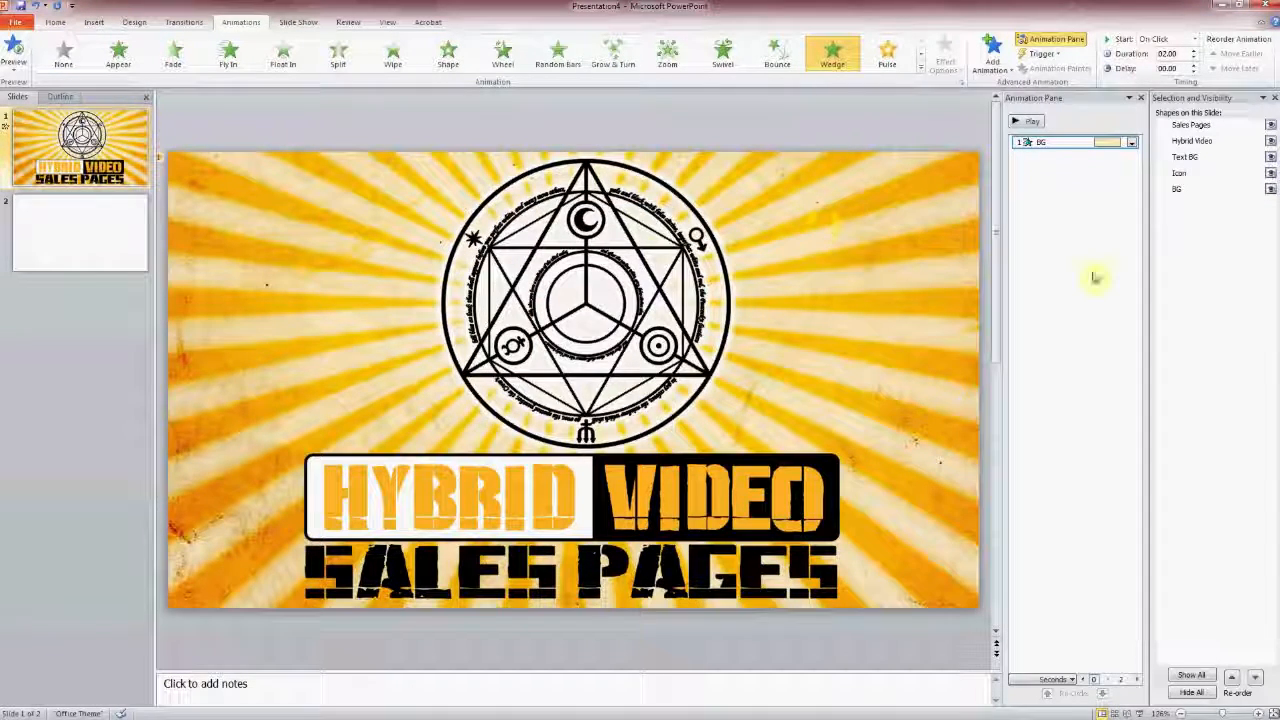
- Play the slide's animation repeatedly to preview the background's Wedge entrance
{"action": "left_click", "coordinate": [1032, 122]}
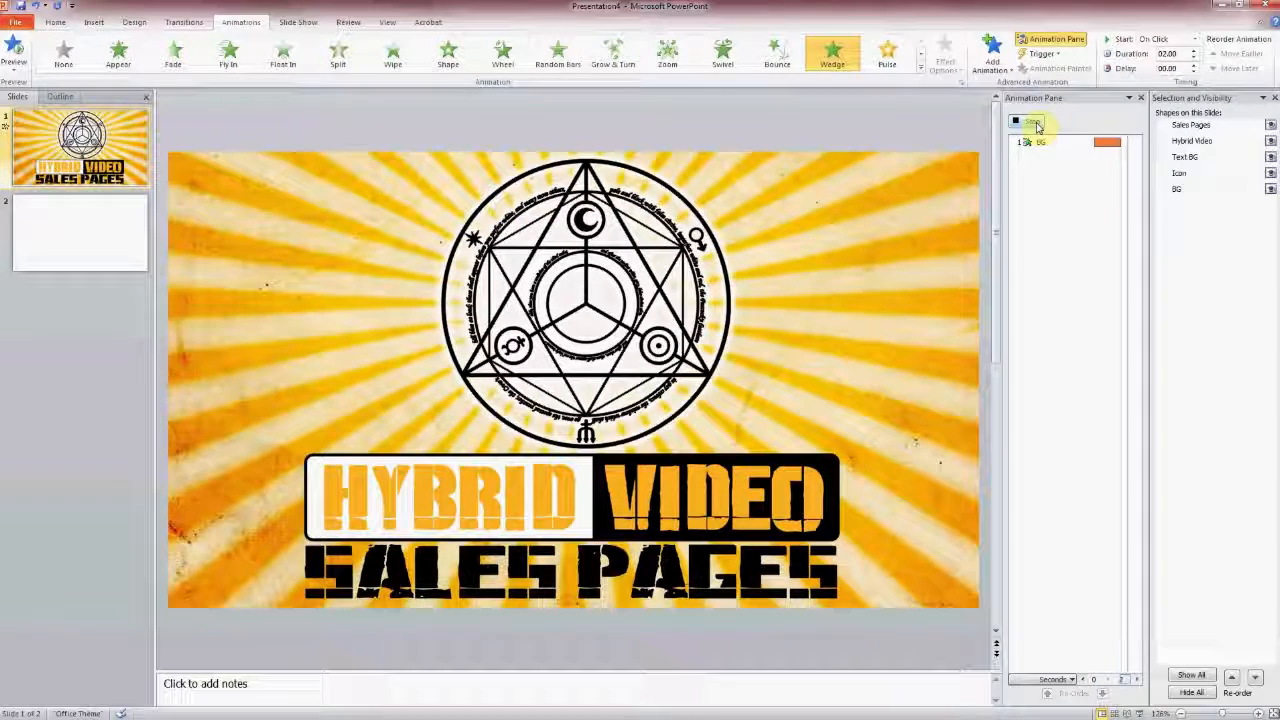
{"action": "left_click", "coordinate": [1035, 123]}
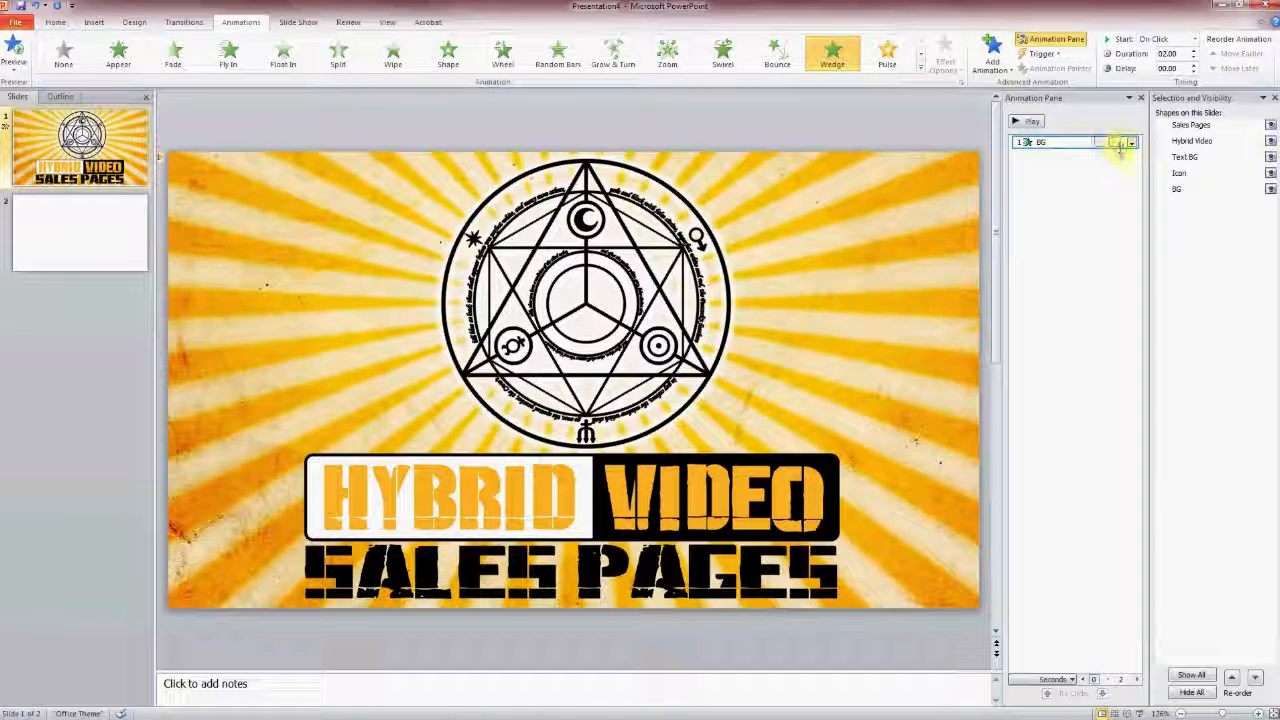
{"action": "left_click", "coordinate": [1036, 122]}
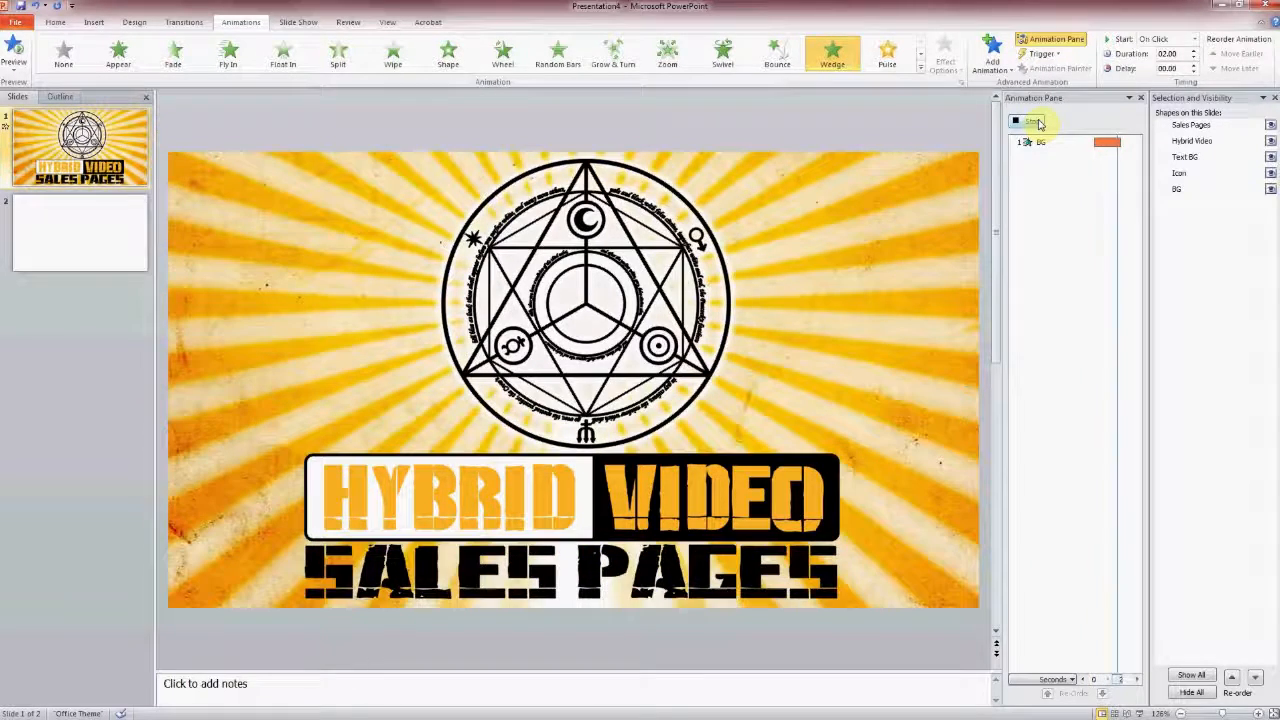
- Review the timing settings and available duration choices of the BG picture's Wedge effect
{"action": "left_click", "coordinate": [1131, 143]}
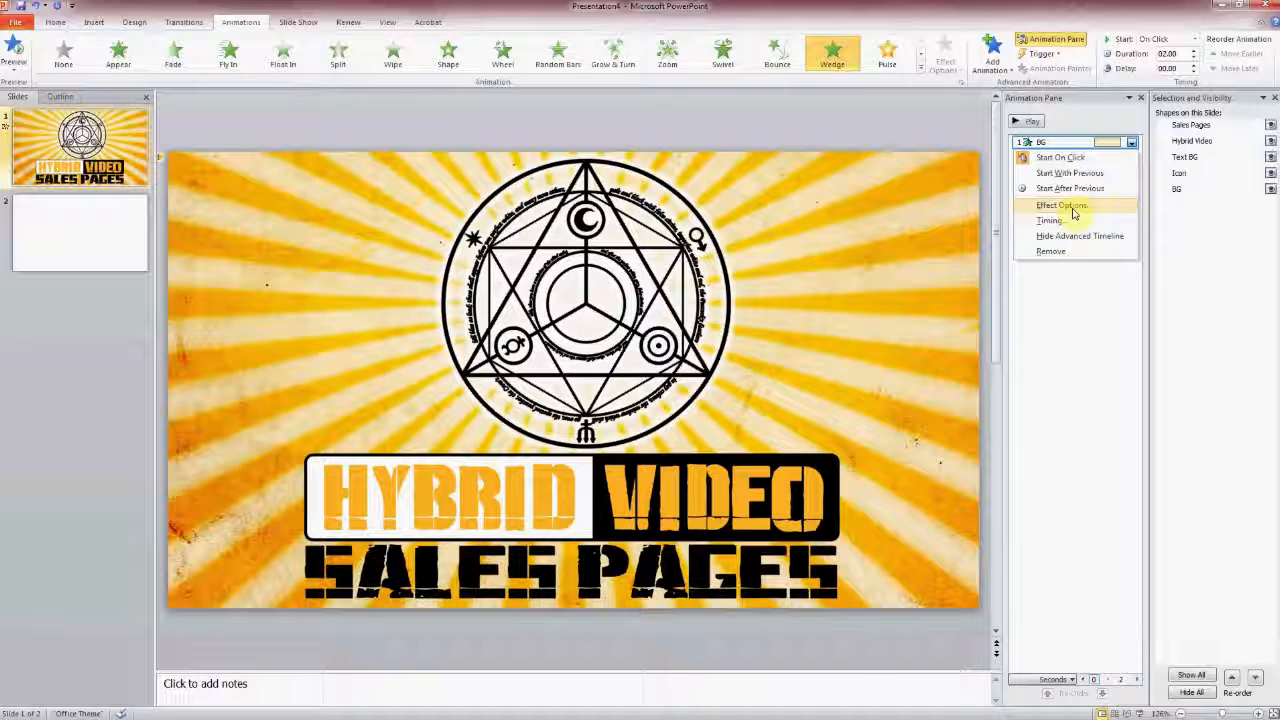
{"action": "left_click", "coordinate": [1066, 205]}
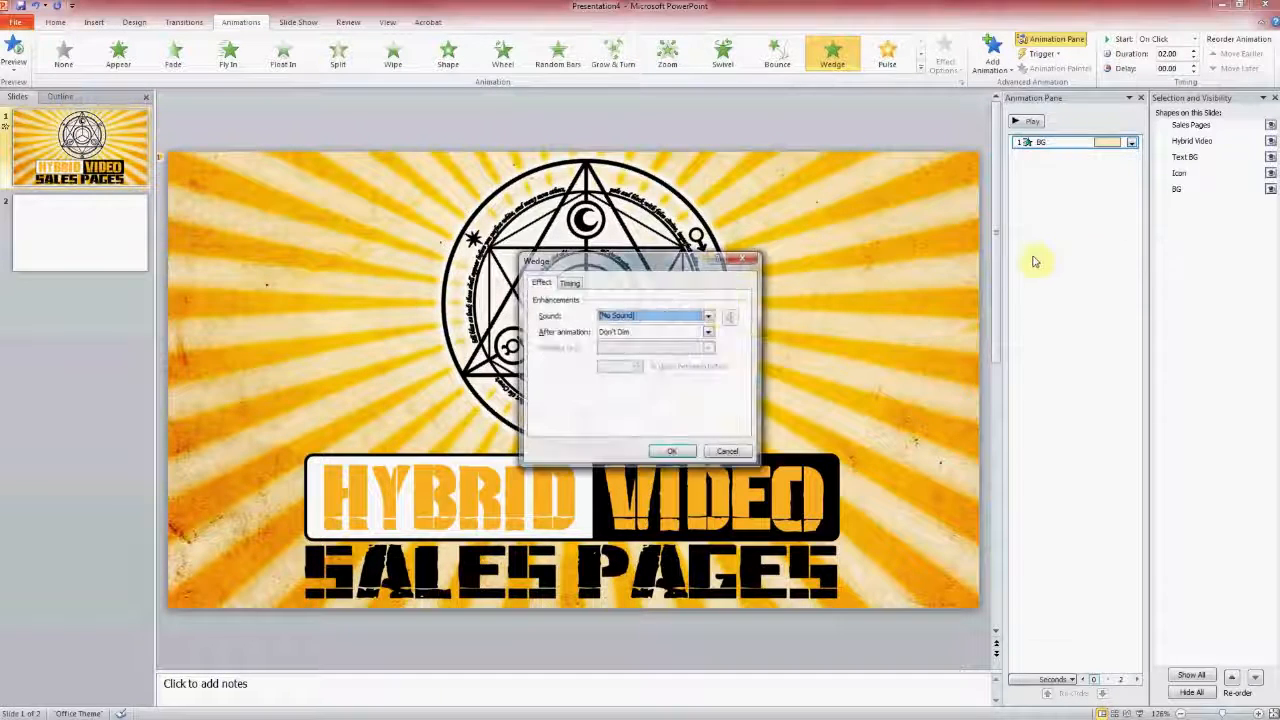
{"action": "left_click", "coordinate": [569, 283]}
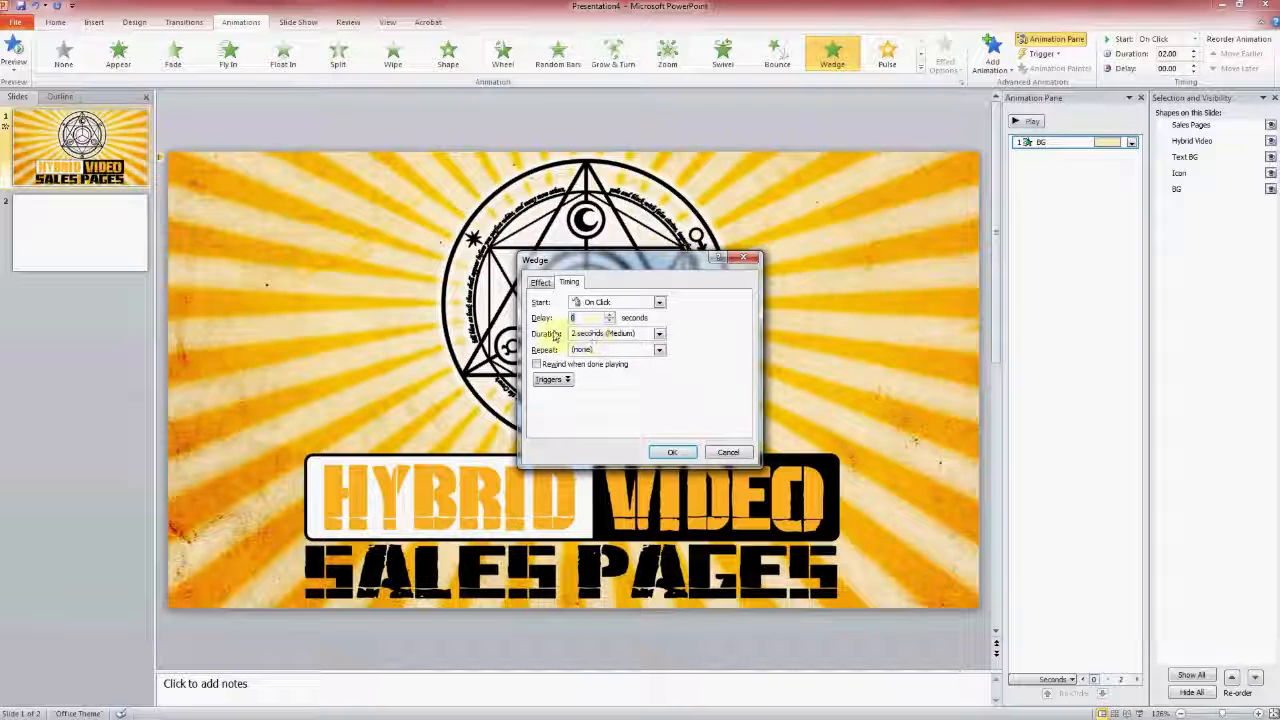
{"action": "left_click", "coordinate": [659, 333]}
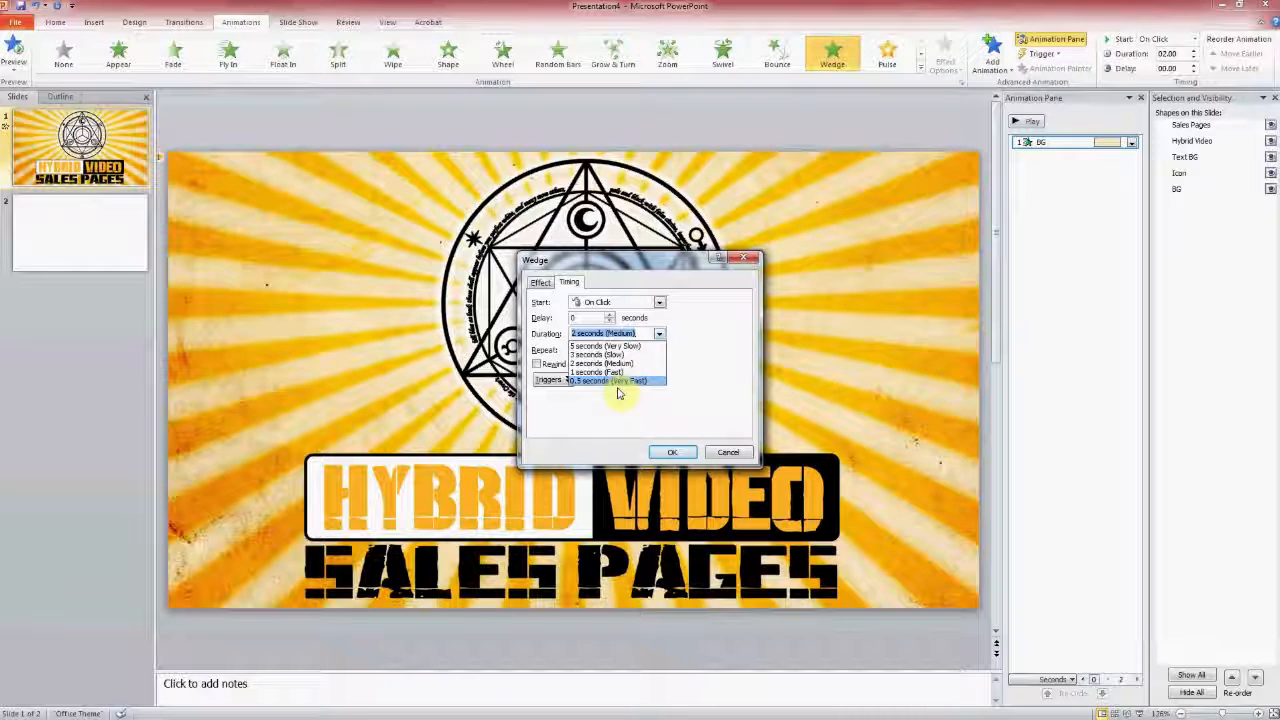
{"action": "left_click", "coordinate": [721, 371]}
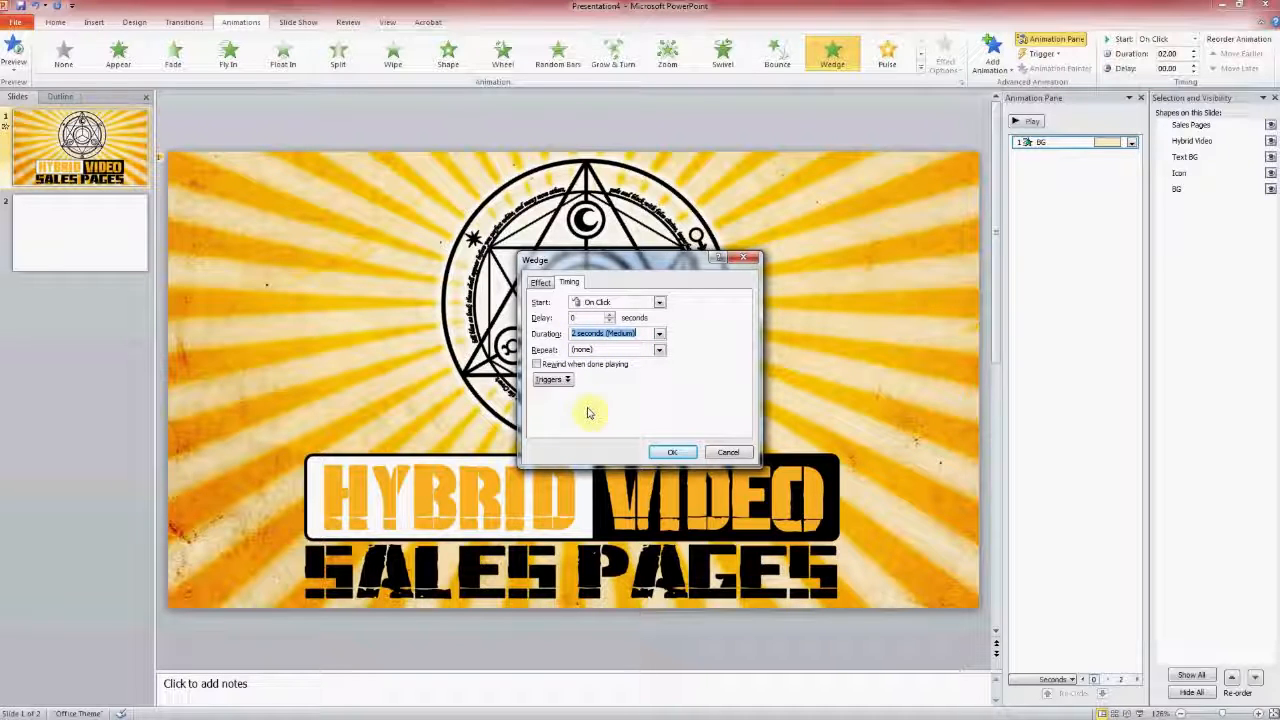
{"action": "left_click", "coordinate": [670, 452]}
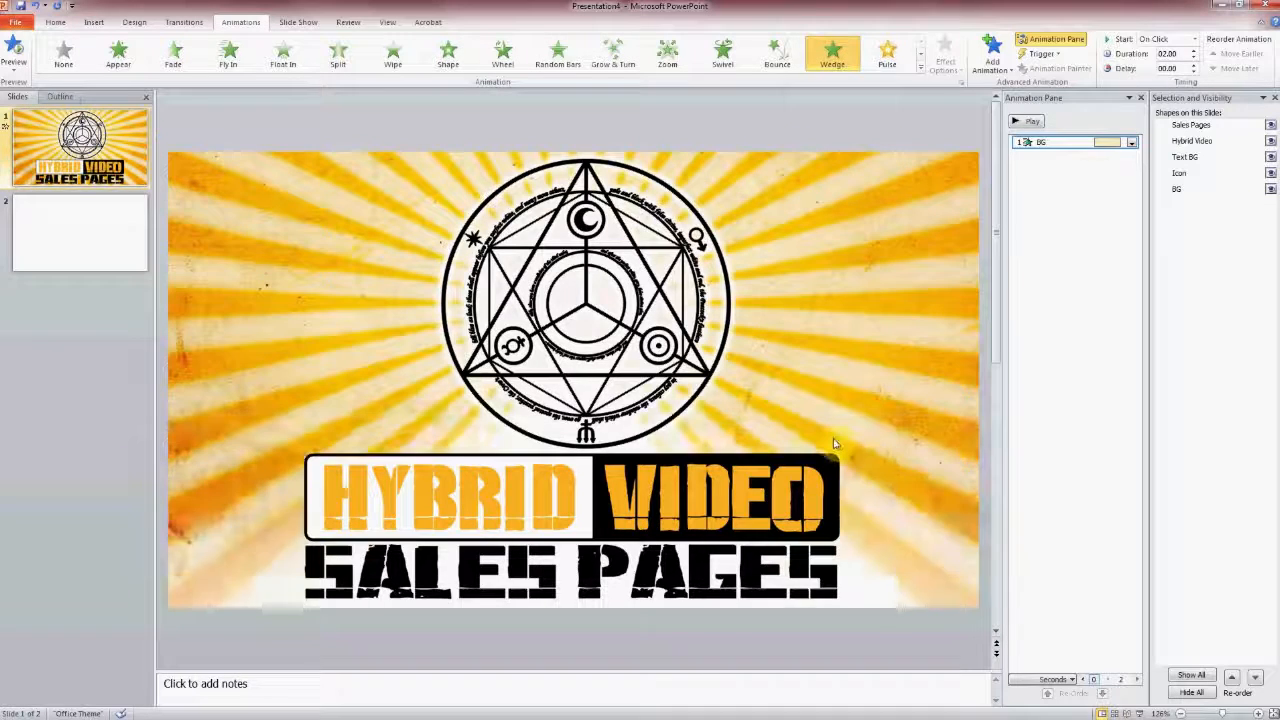
- Add a Zoom entrance effect to the Icon picture, start it After Previous and preview the animation
{"action": "left_click", "coordinate": [1177, 185]}
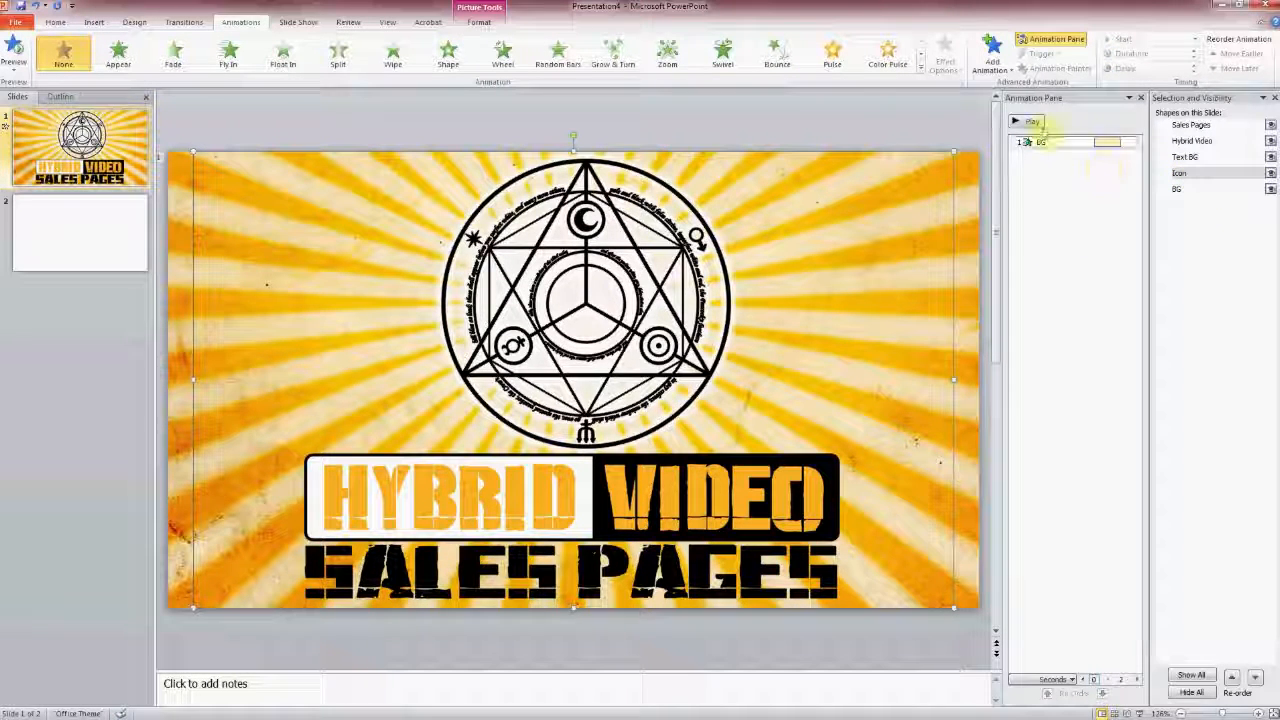
{"action": "left_click", "coordinate": [1000, 58]}
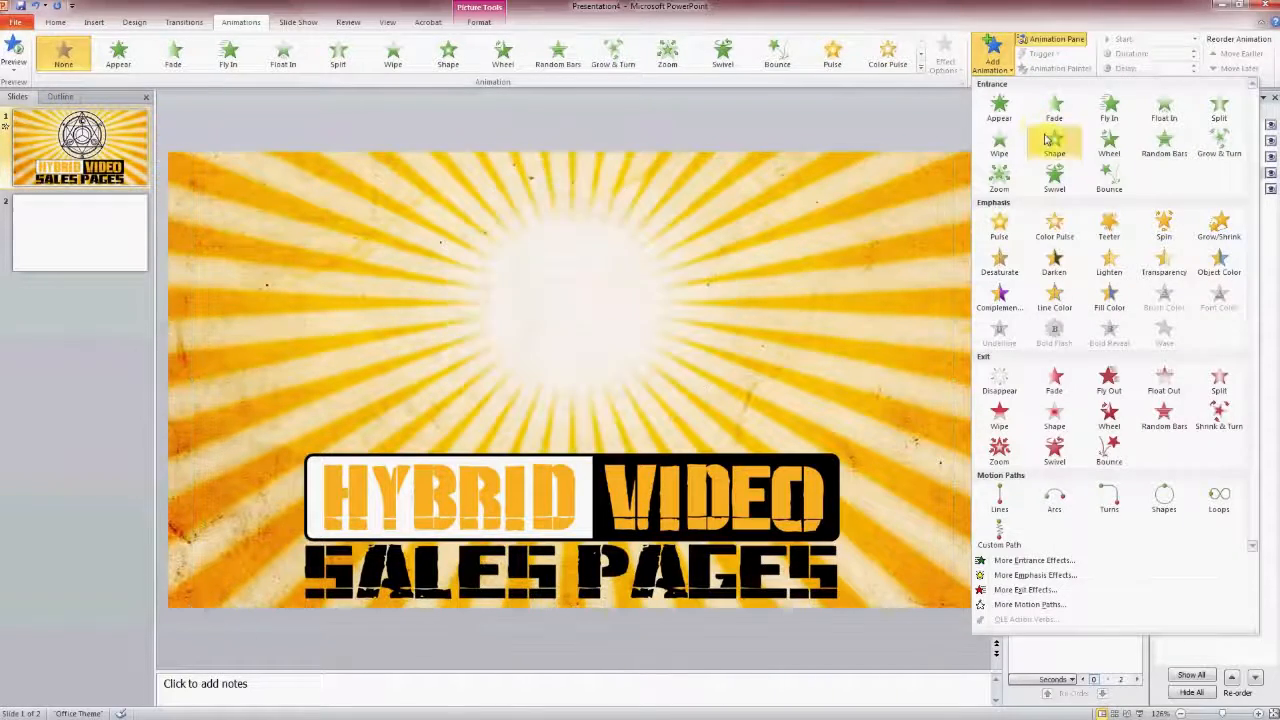
{"action": "left_click", "coordinate": [1000, 178]}
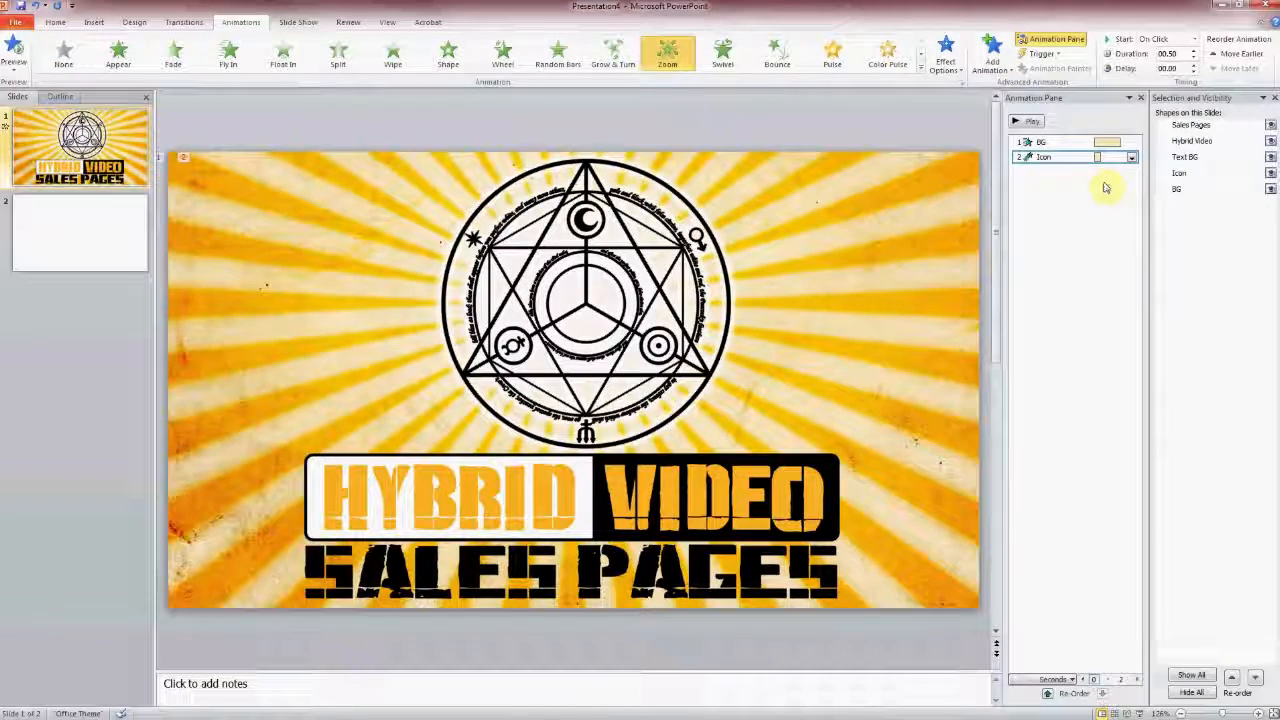
{"action": "left_click", "coordinate": [1132, 158]}
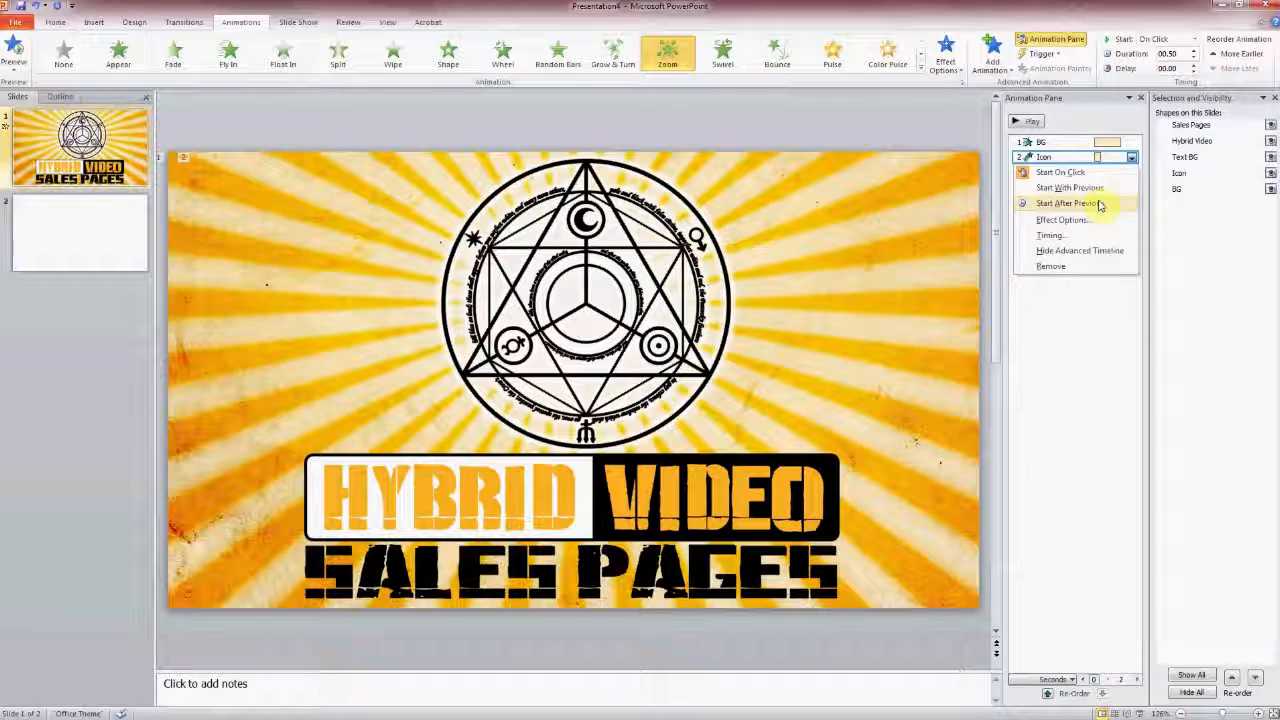
{"action": "left_click", "coordinate": [1099, 204]}
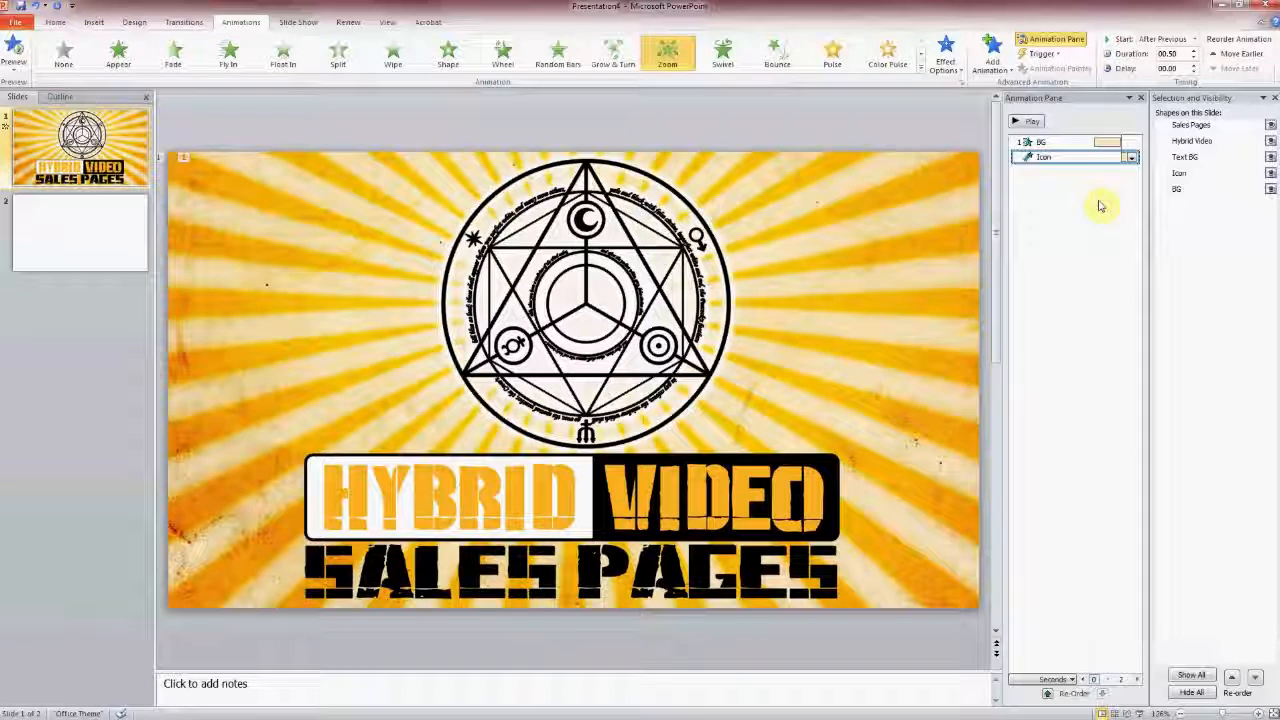
{"action": "left_click", "coordinate": [1100, 243]}
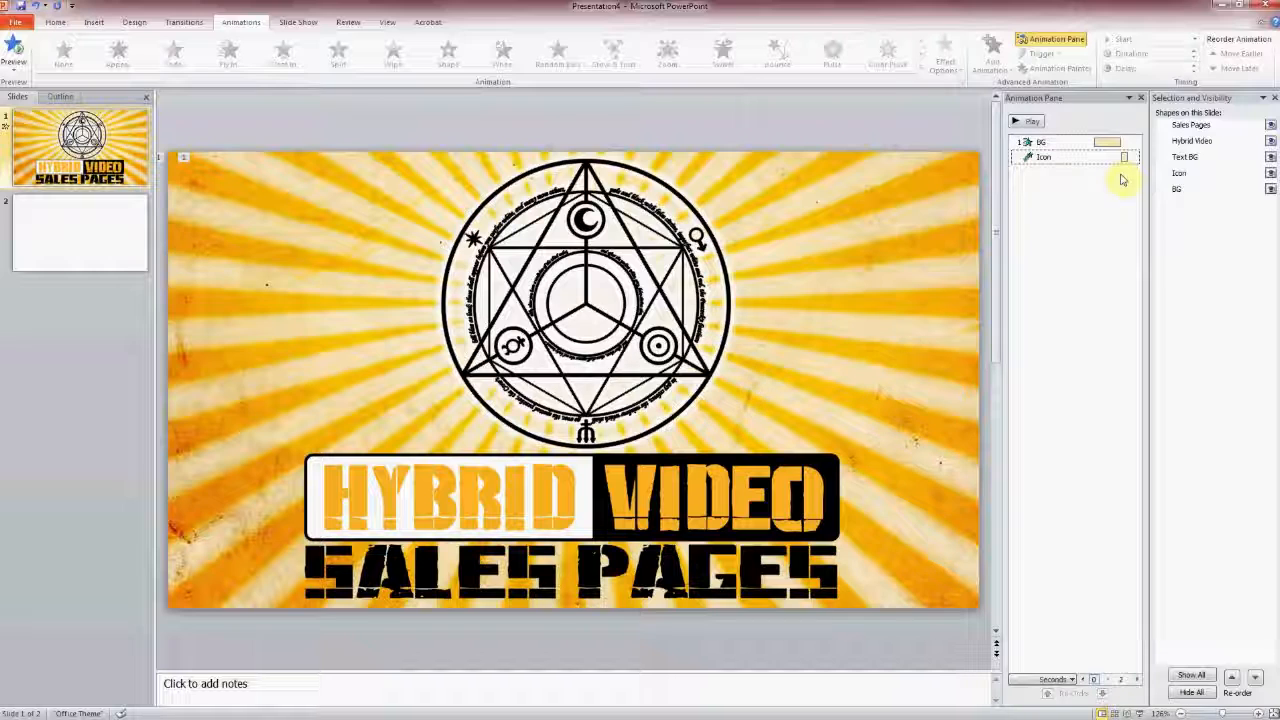
{"action": "left_click", "coordinate": [1029, 121]}
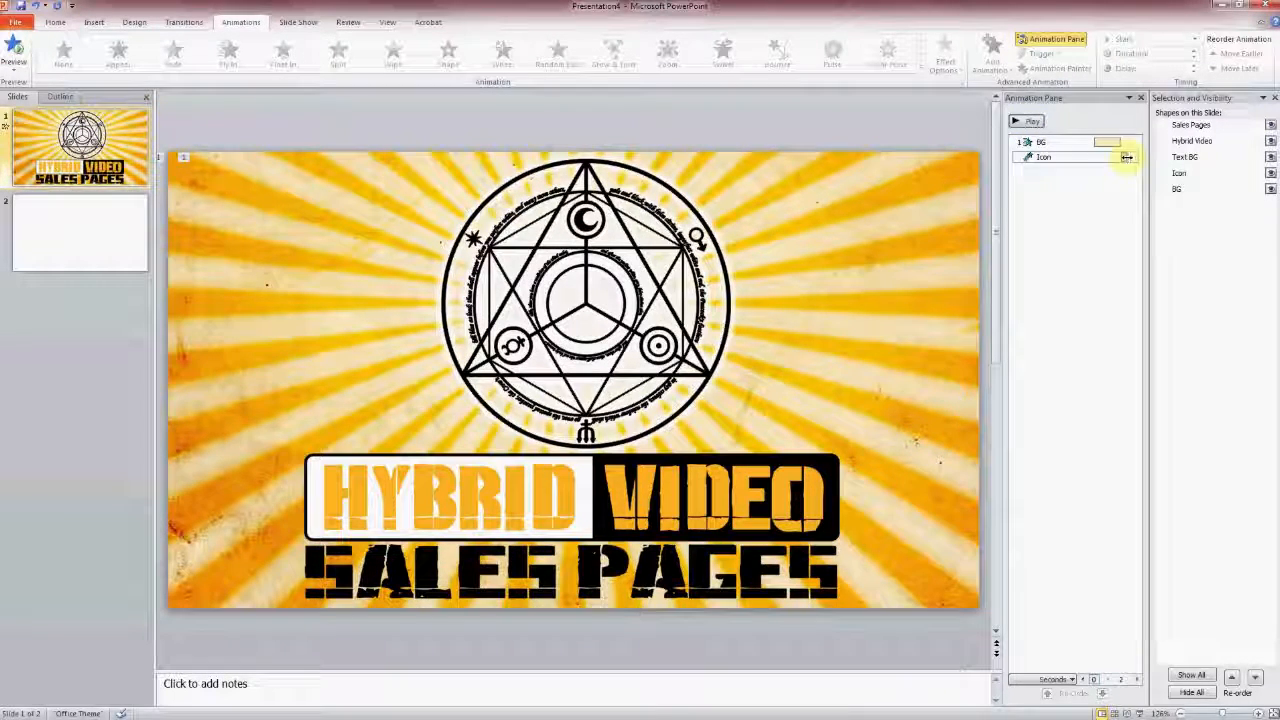
- Set the duration of the Icon's Zoom effect to 0.5 seconds (Very Fast) in its timing settings
{"action": "left_click", "coordinate": [1128, 157]}
{"action": "left_click", "coordinate": [1131, 157]}
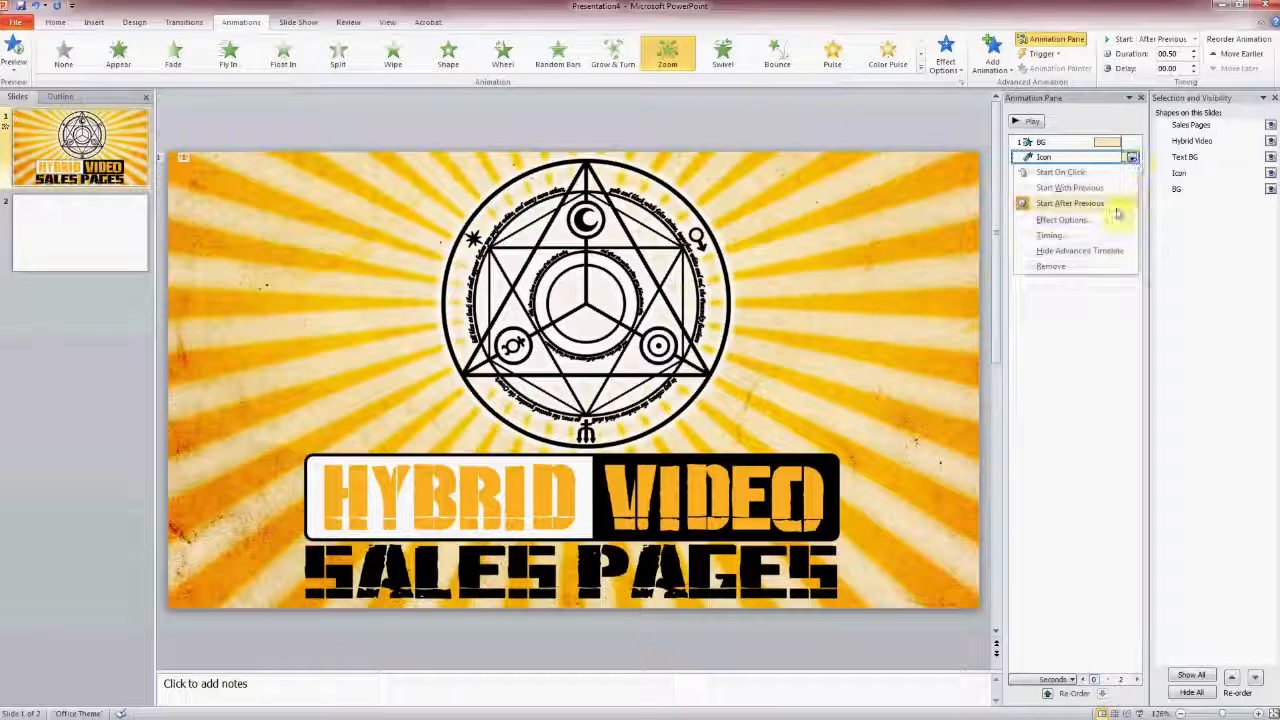
{"action": "left_click", "coordinate": [1063, 235]}
{"action": "left_click", "coordinate": [659, 334]}
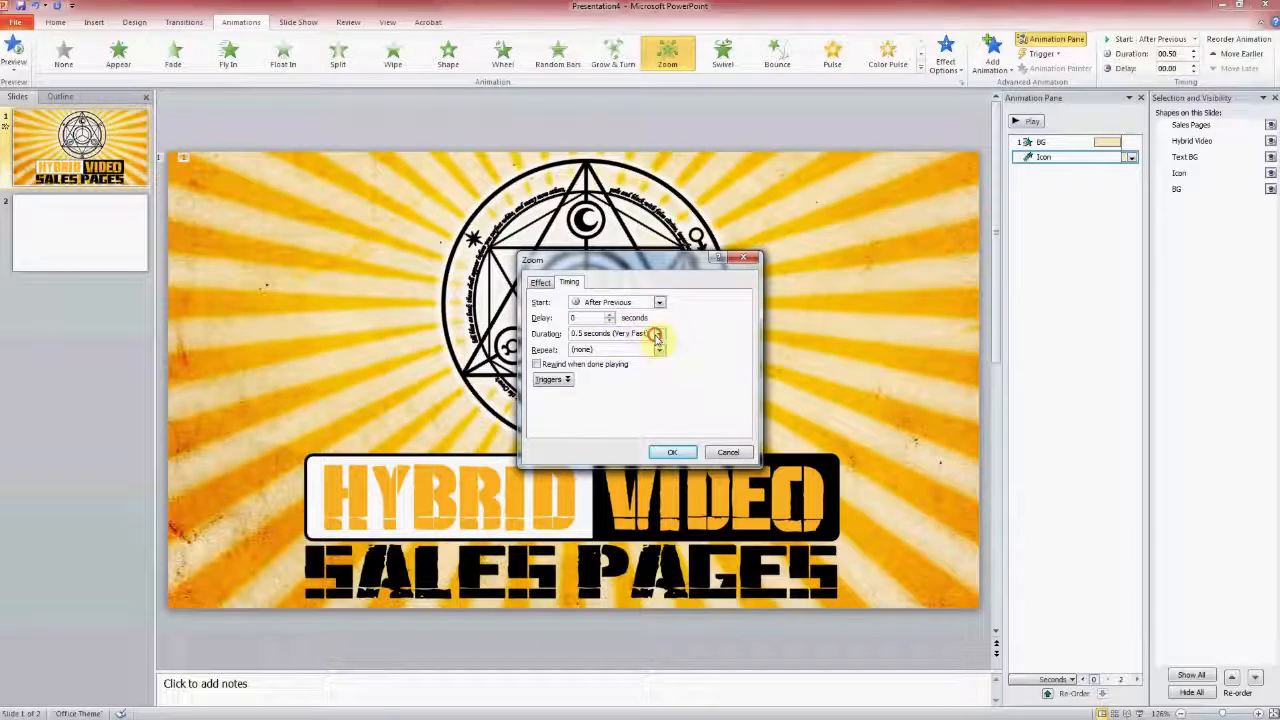
{"action": "left_click", "coordinate": [641, 384]}
{"action": "left_click", "coordinate": [648, 452]}
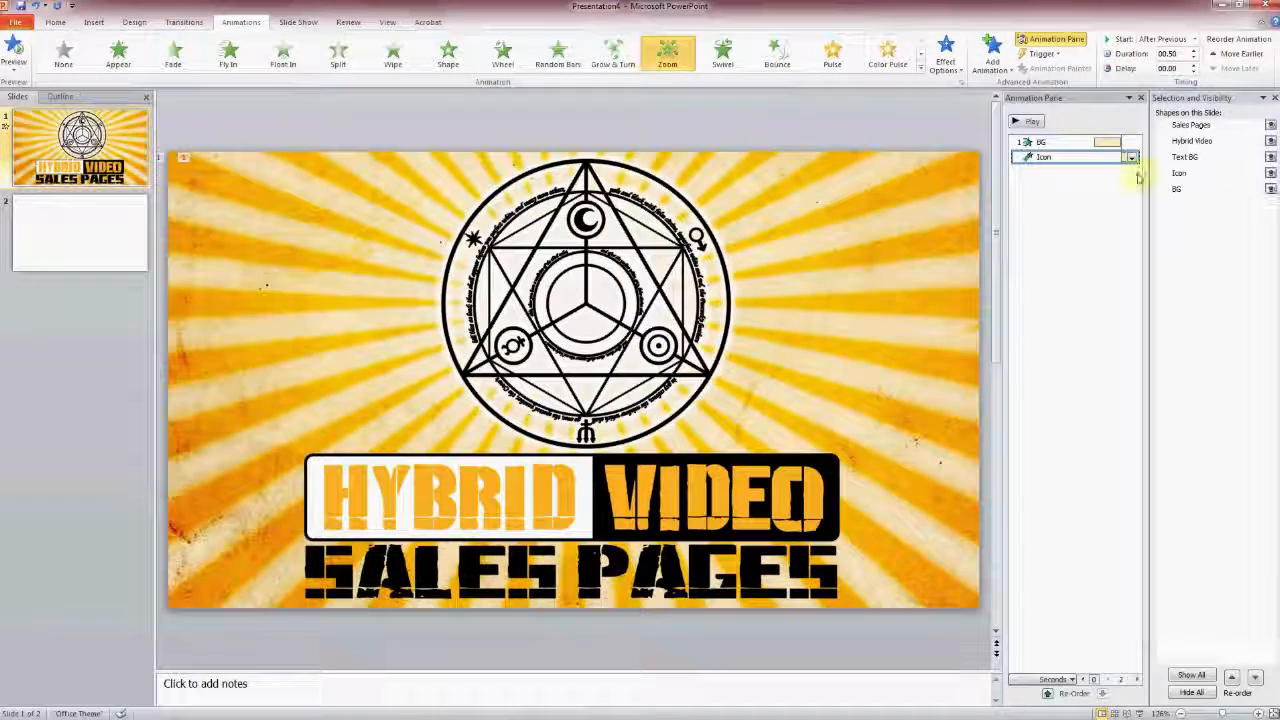
{"action": "left_click", "coordinate": [1118, 210]}
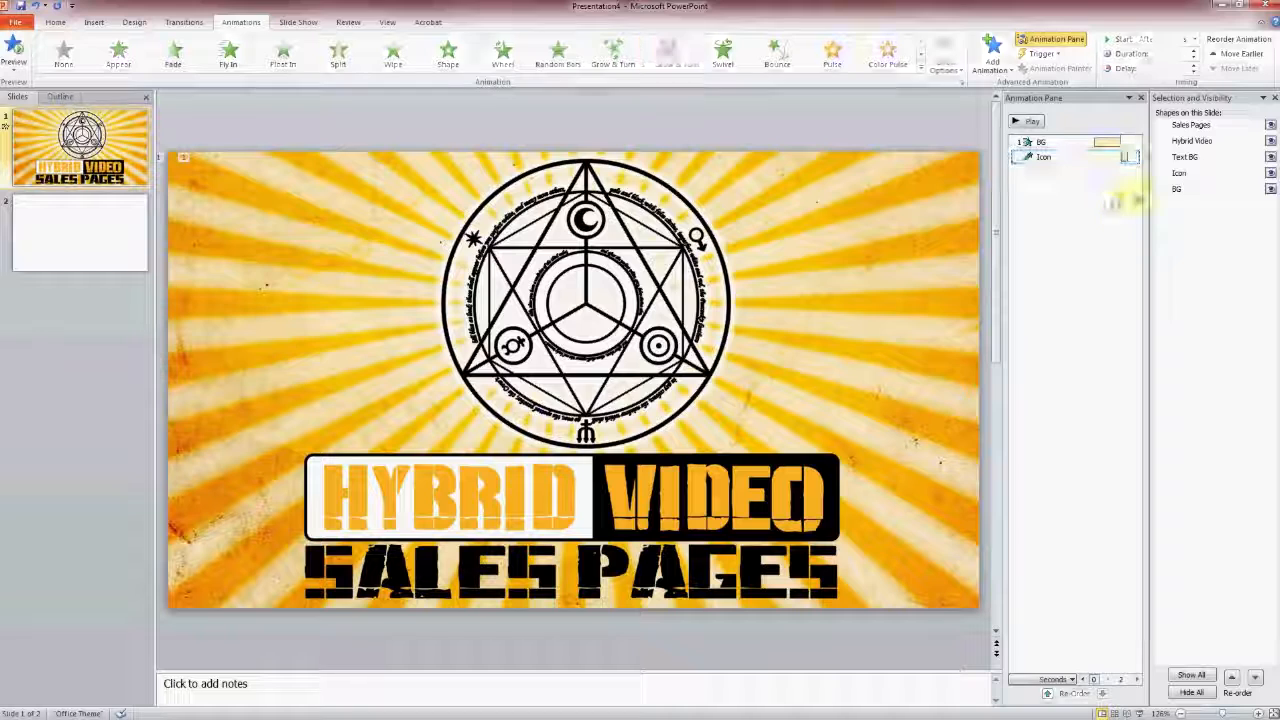
- Add a Zoom entrance effect to the Text BG picture and start it After Previous
{"action": "left_click", "coordinate": [1184, 157]}
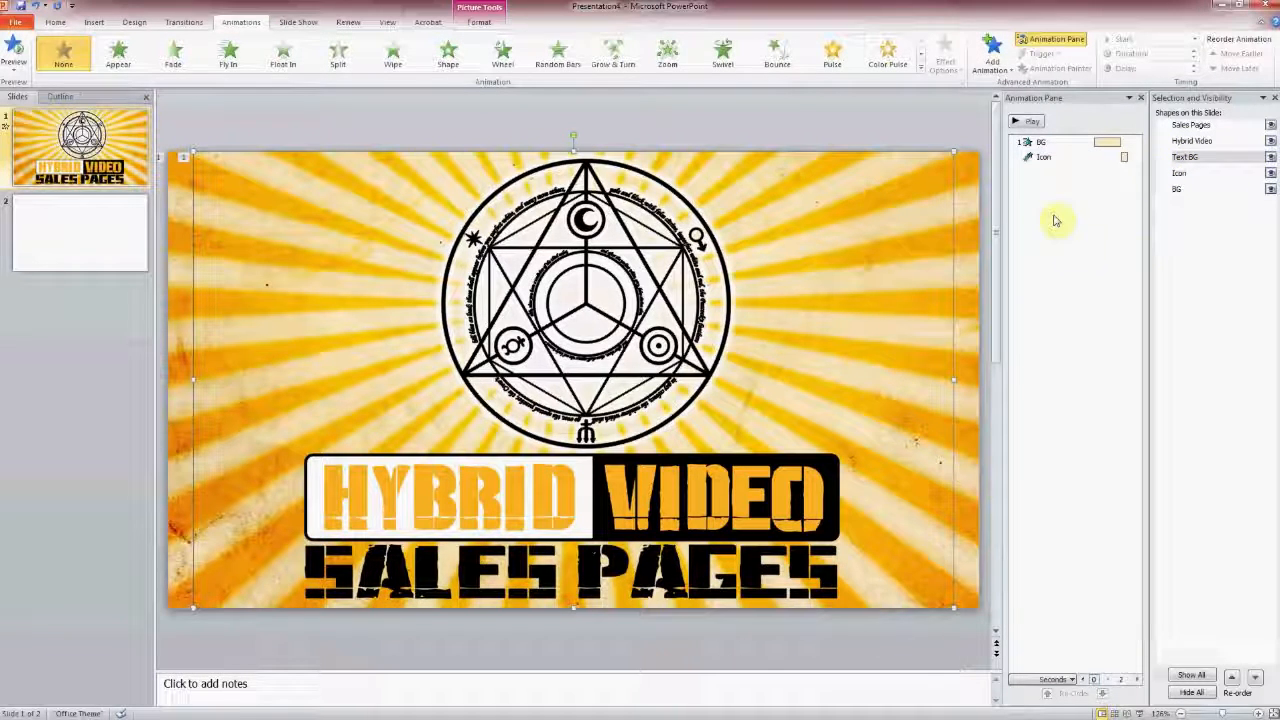
{"action": "left_click", "coordinate": [613, 52]}
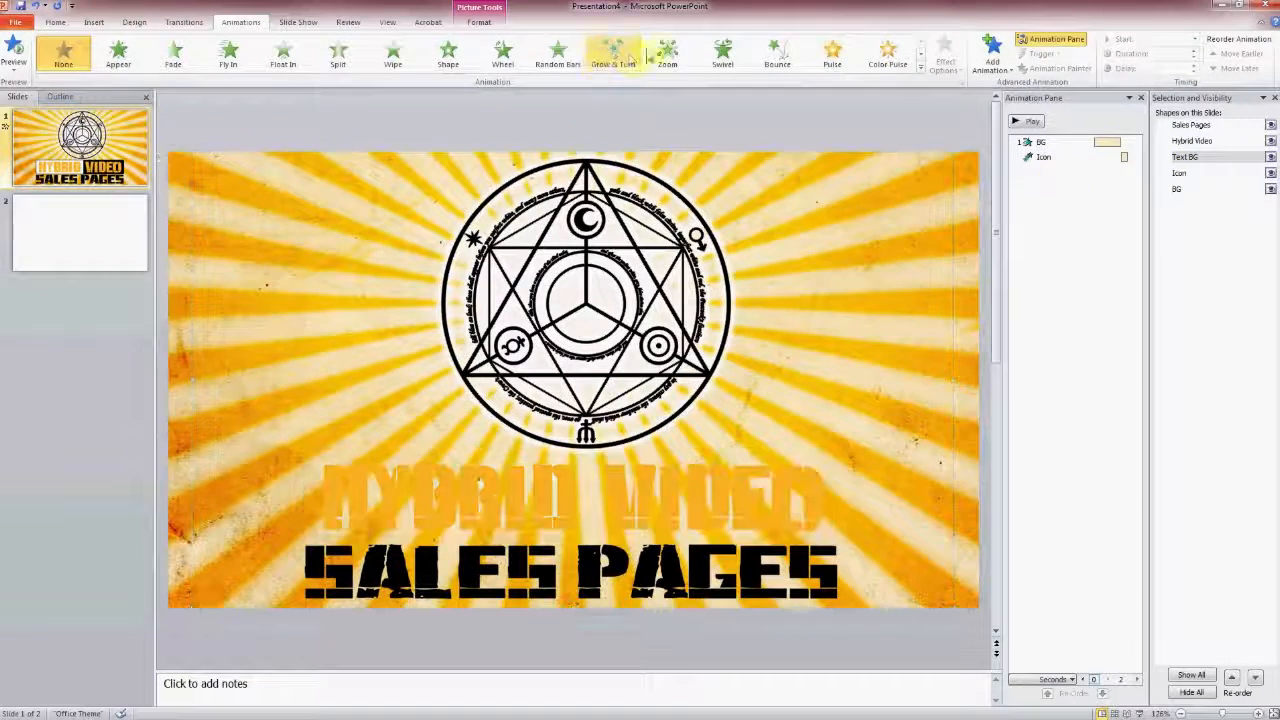
{"action": "left_click", "coordinate": [667, 52]}
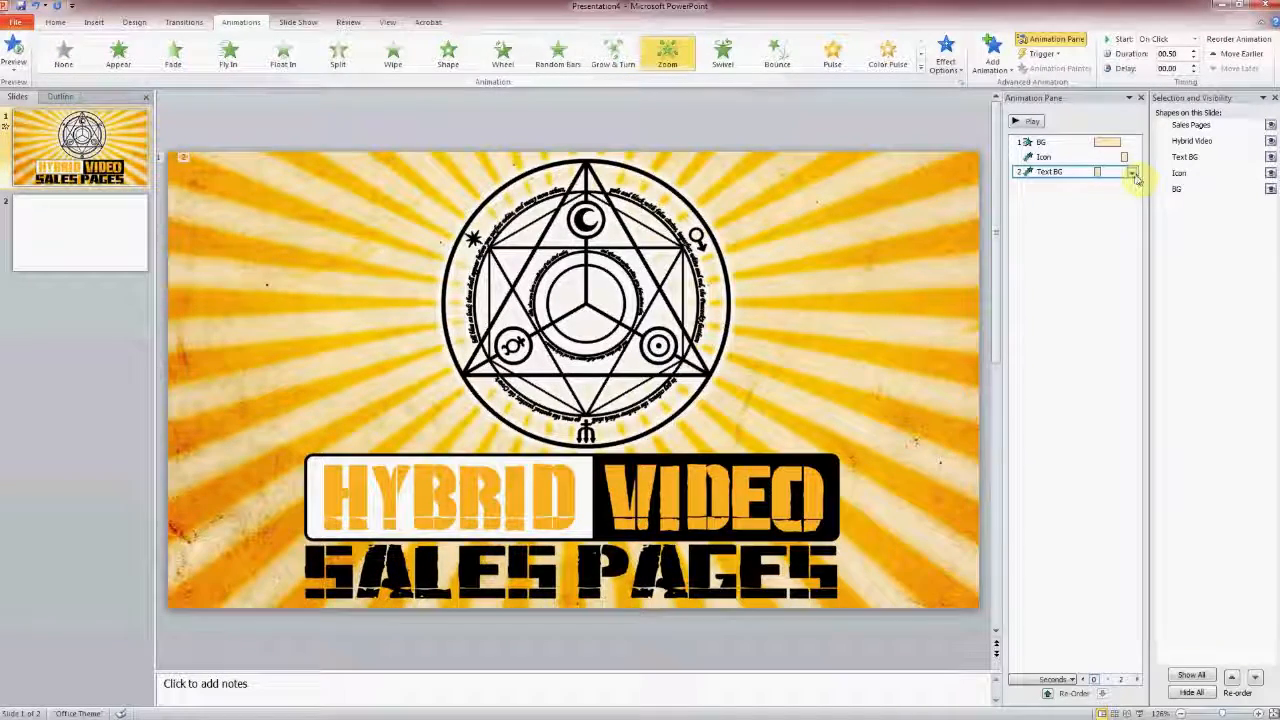
{"action": "left_click", "coordinate": [1133, 173]}
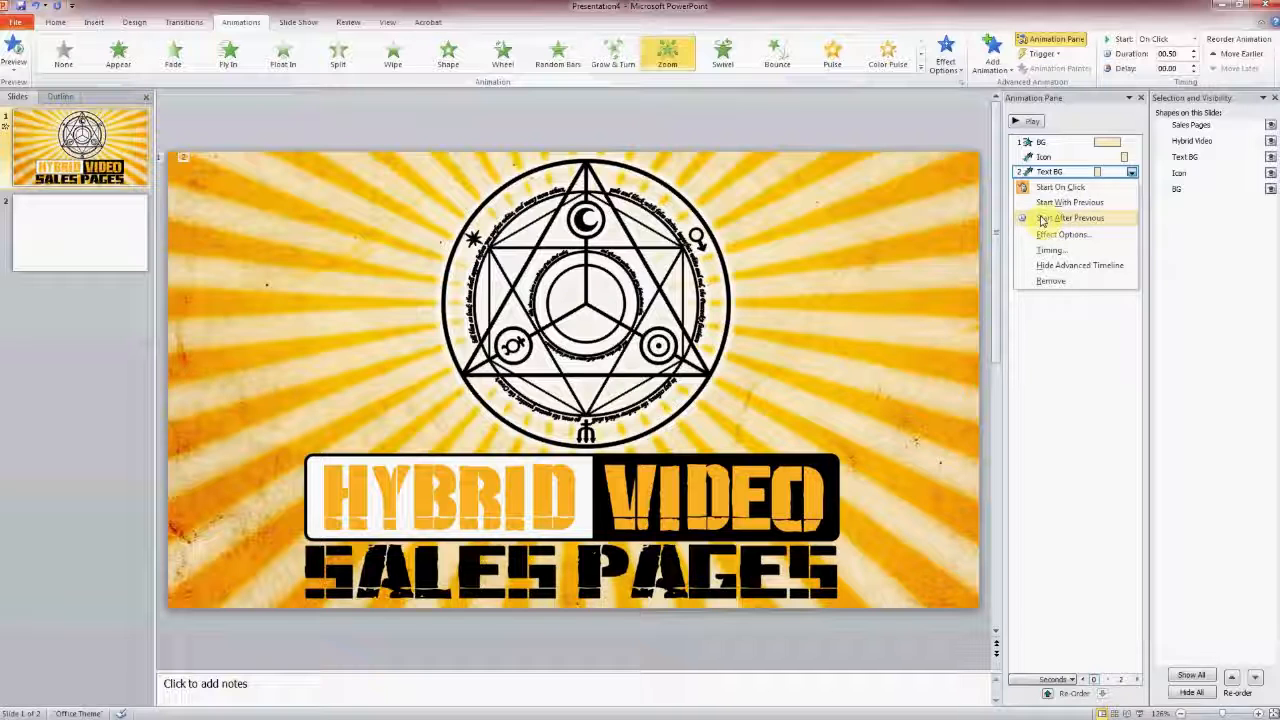
{"action": "left_click", "coordinate": [1076, 220]}
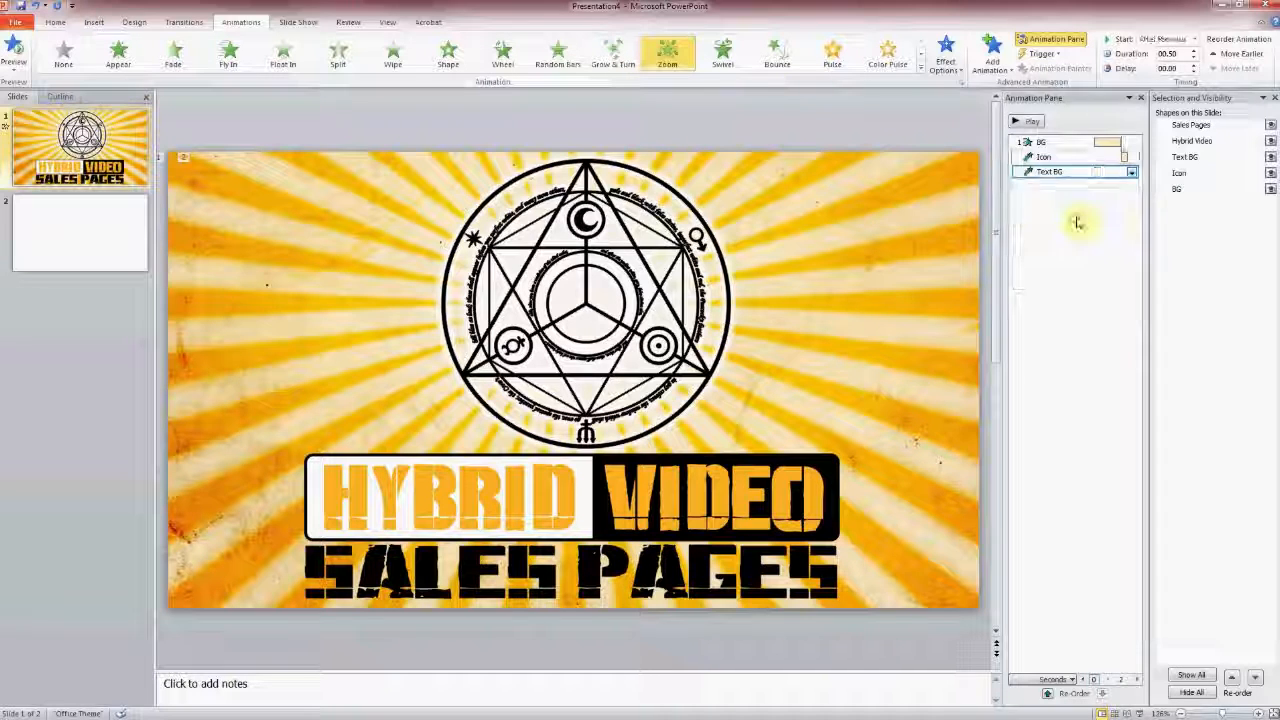
{"action": "left_click", "coordinate": [1128, 221]}
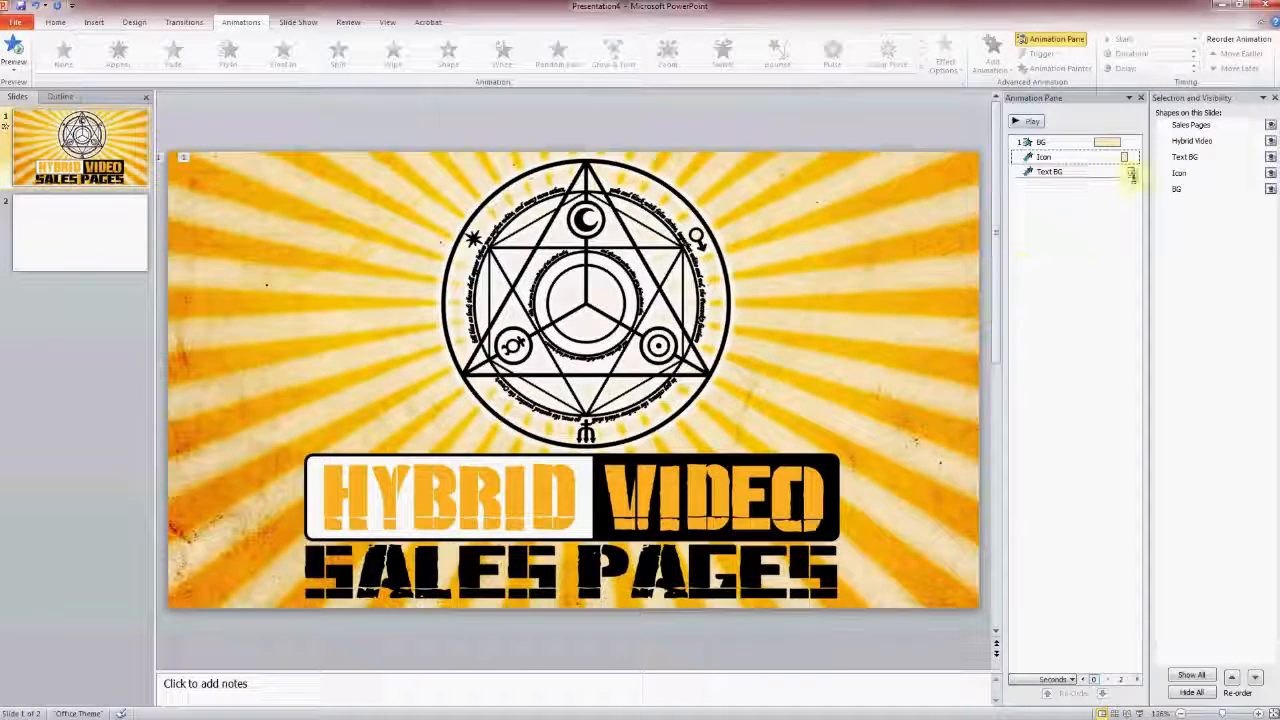
- Add a Wipe entrance effect from the left to the Hybrid Video picture and start it After Previous
{"action": "left_click", "coordinate": [1185, 141]}
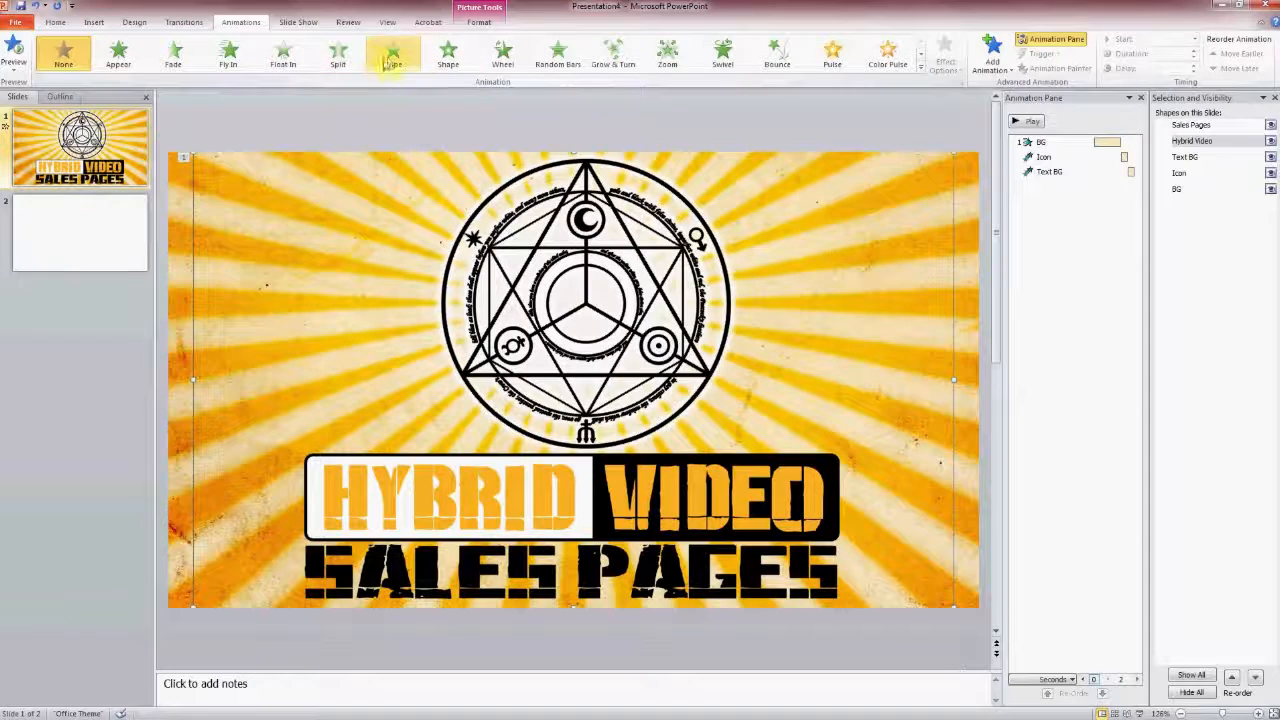
{"action": "left_click", "coordinate": [392, 62]}
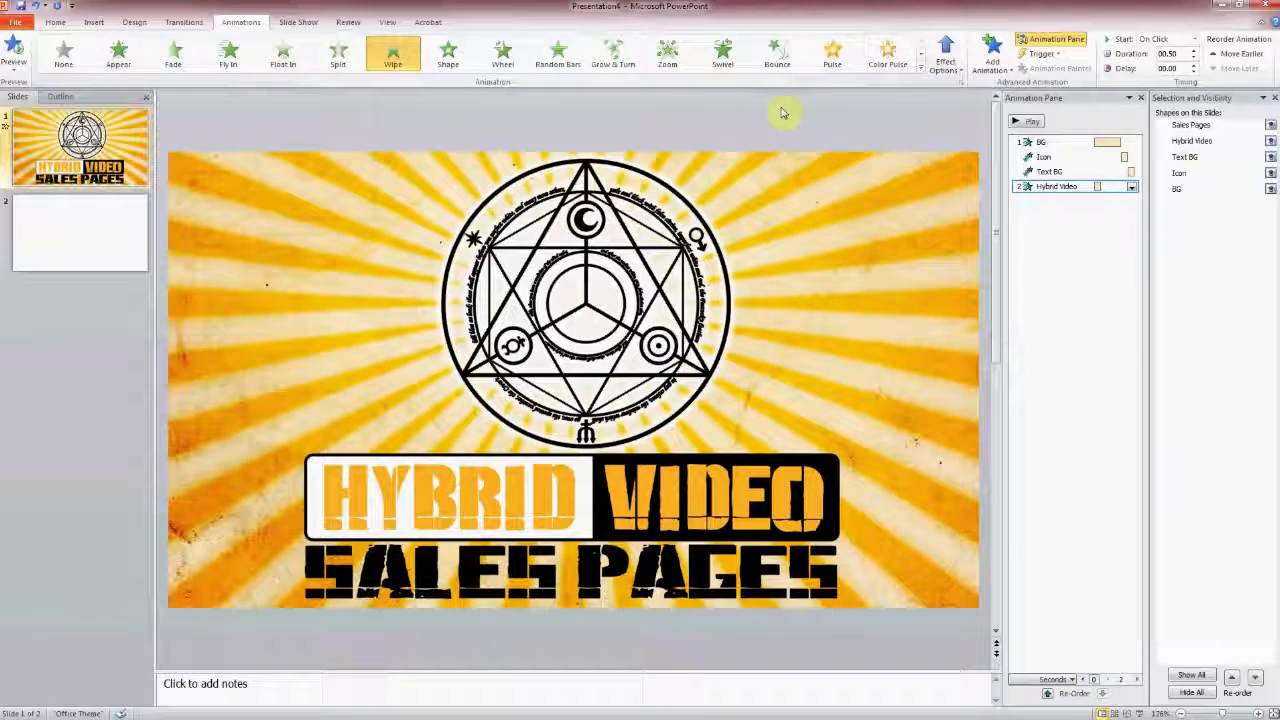
{"action": "left_click", "coordinate": [961, 72]}
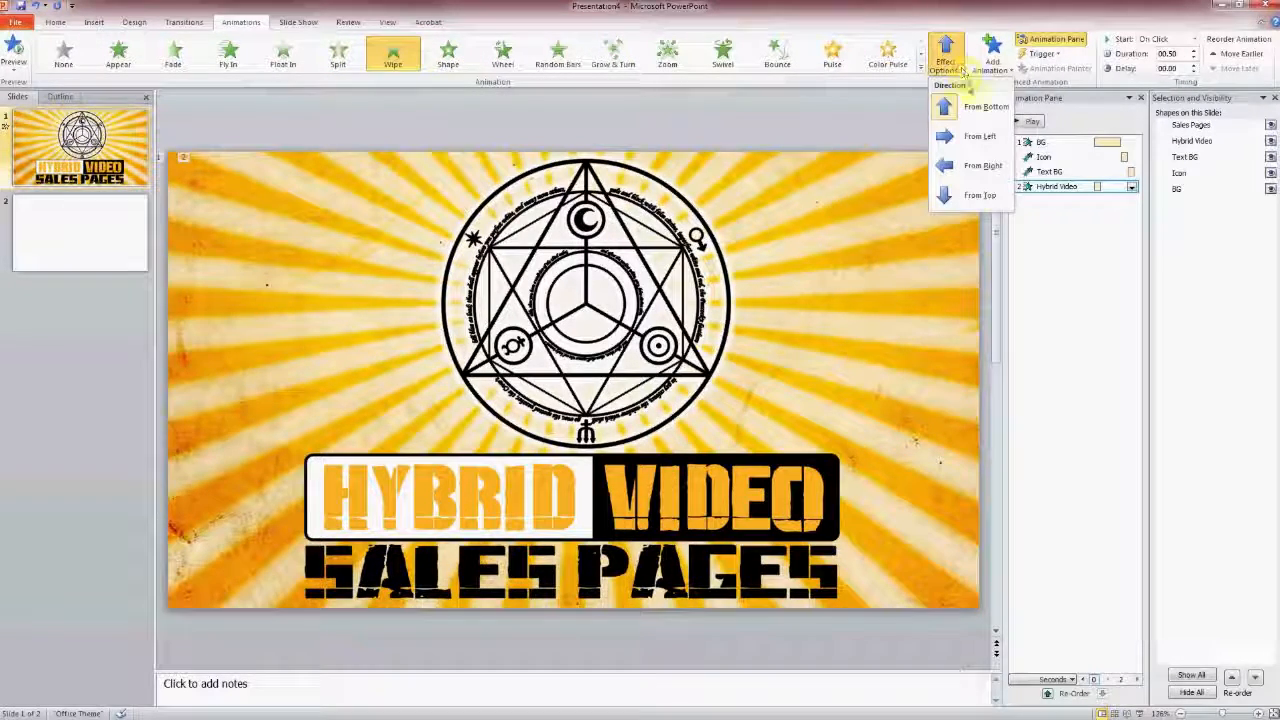
{"action": "left_click", "coordinate": [977, 140]}
{"action": "left_click", "coordinate": [1133, 187]}
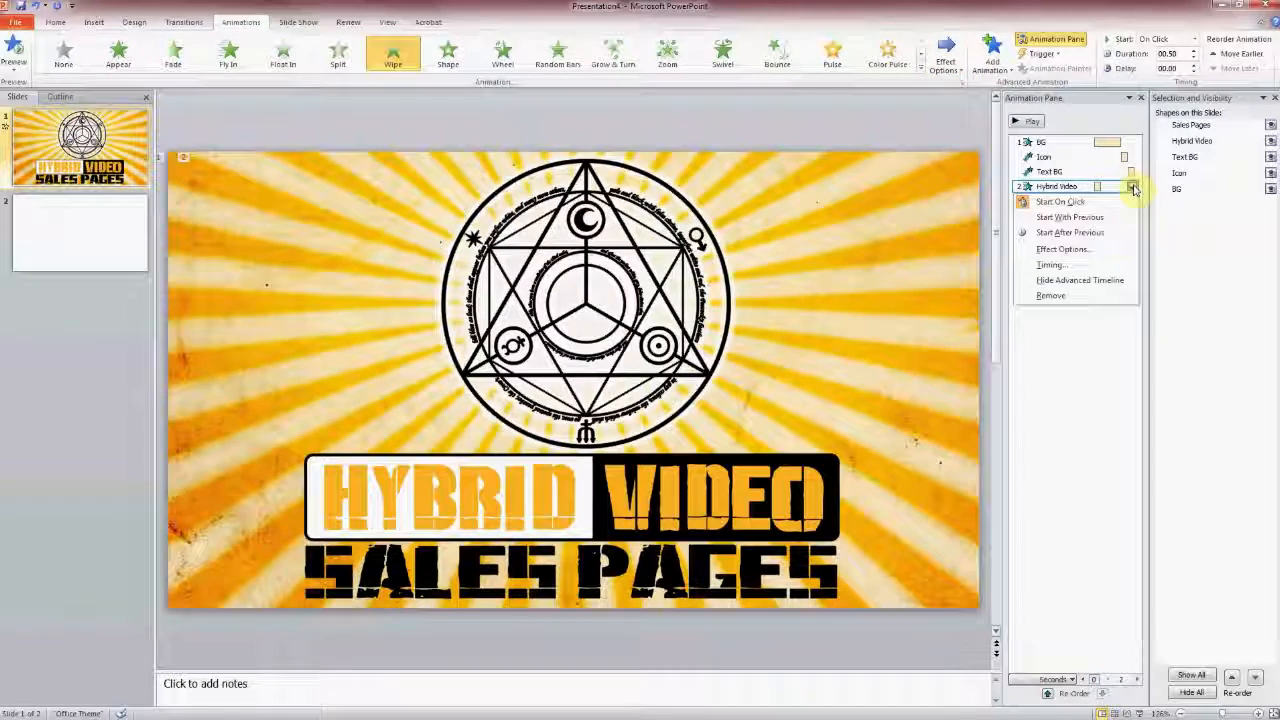
{"action": "left_click", "coordinate": [1060, 235]}
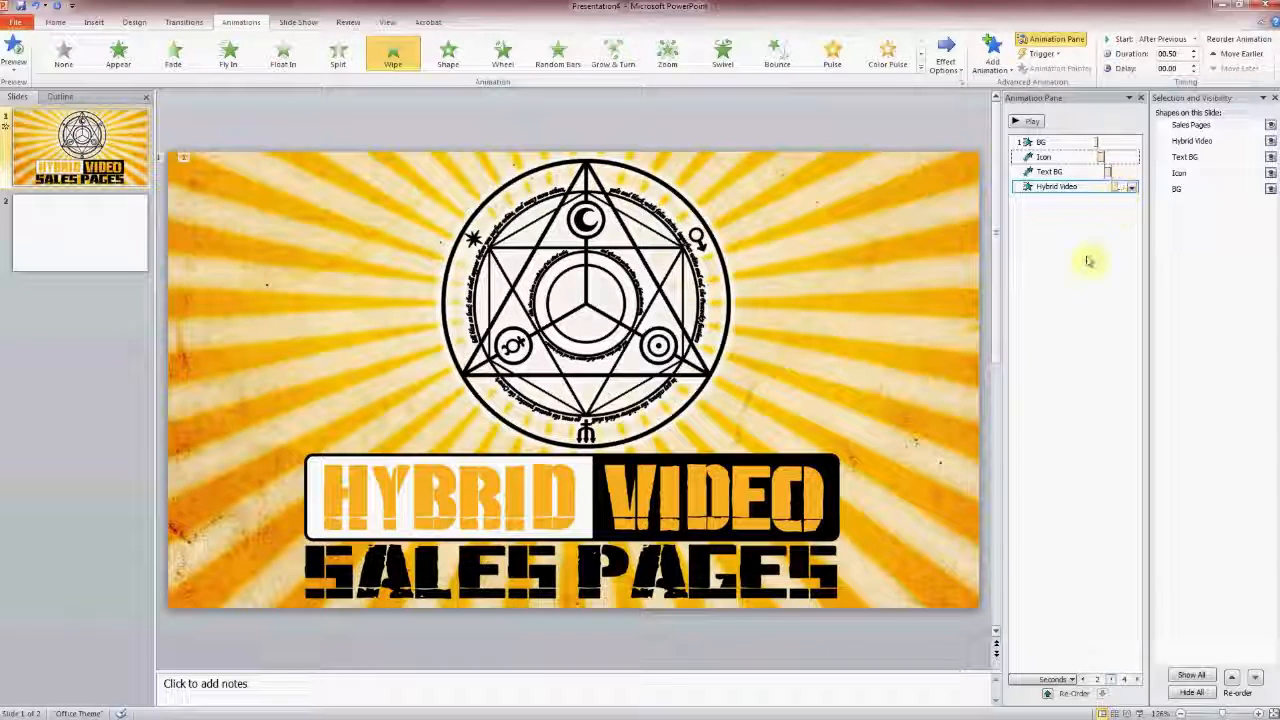
- Set the duration of the Hybrid Video picture's Wipe effect to 1 second (Fast)
{"action": "left_click", "coordinate": [1131, 188]}
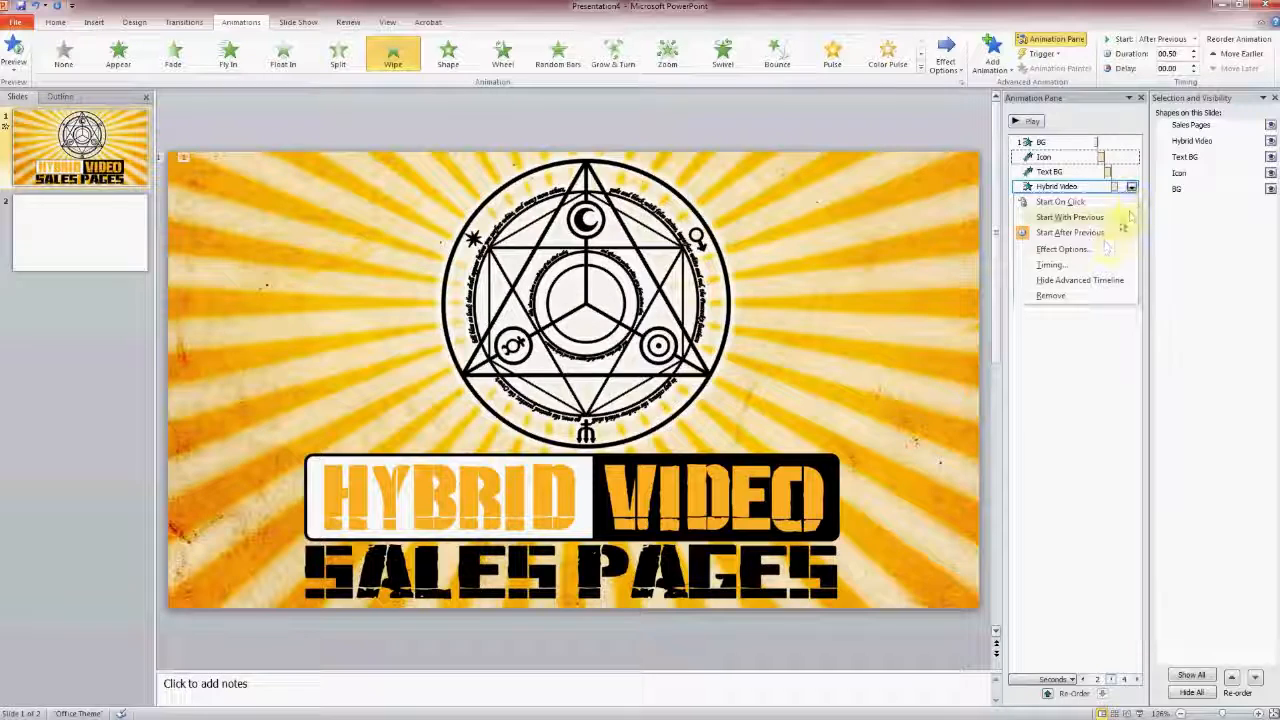
{"action": "left_click", "coordinate": [1105, 267]}
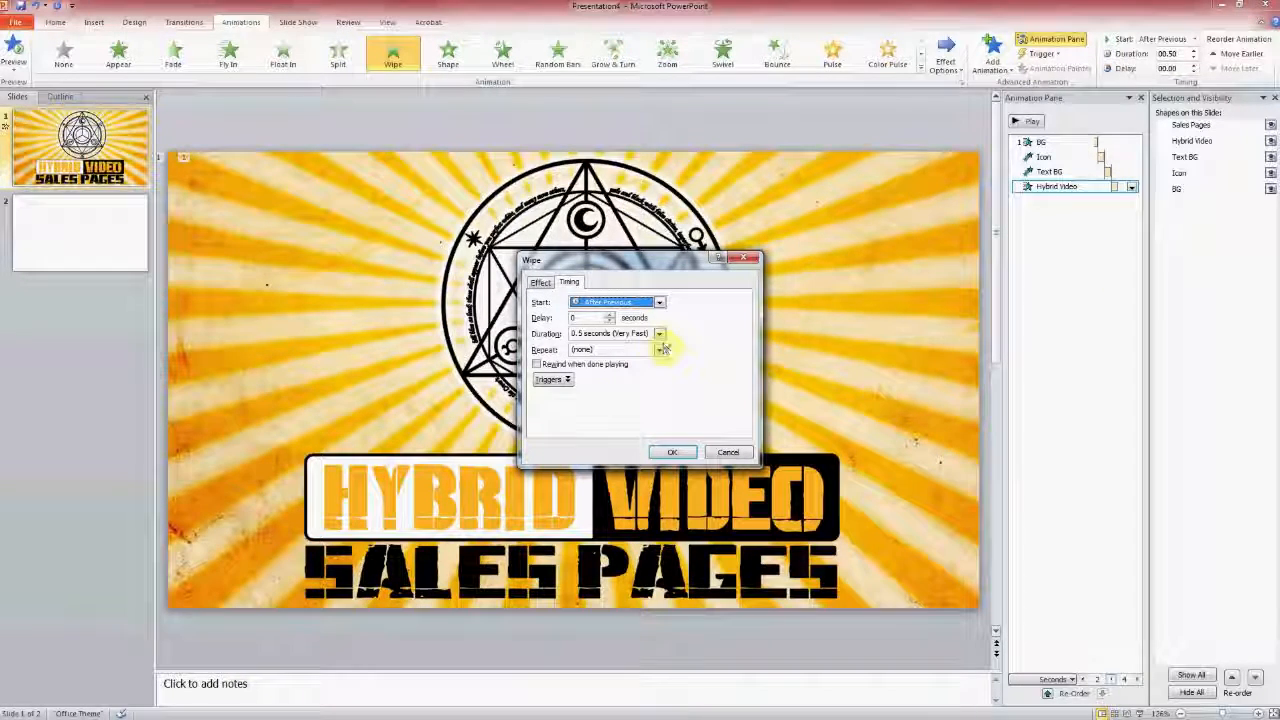
{"action": "left_click", "coordinate": [660, 334]}
{"action": "left_click", "coordinate": [640, 372]}
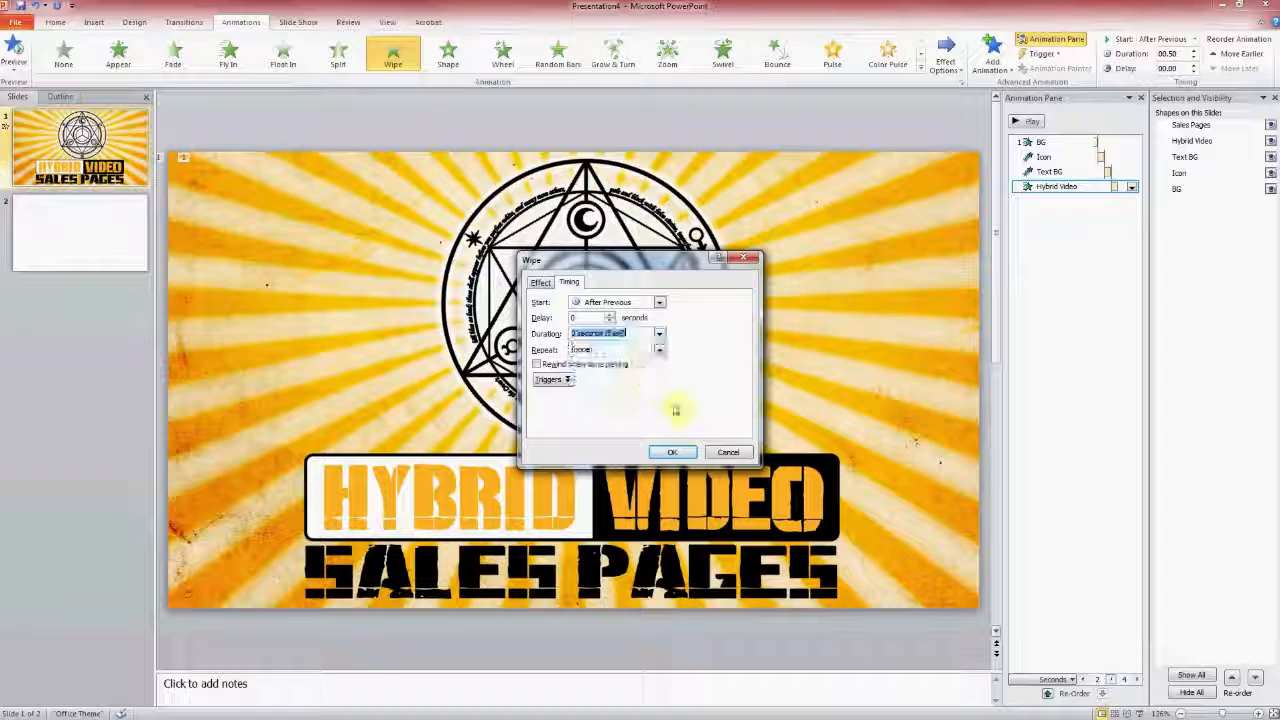
{"action": "left_click", "coordinate": [668, 452]}
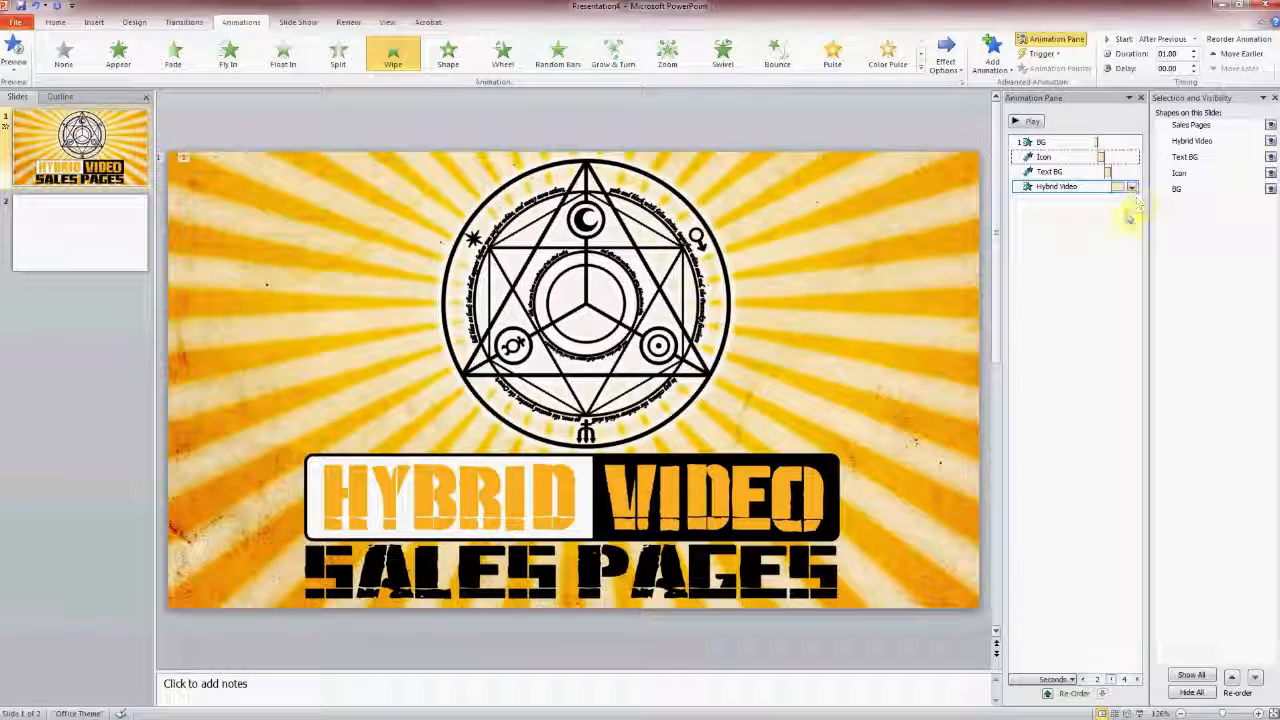
- Add a Wipe entrance effect from the right to the Sales Pages picture and start it With Previous
{"action": "left_click", "coordinate": [1194, 126]}
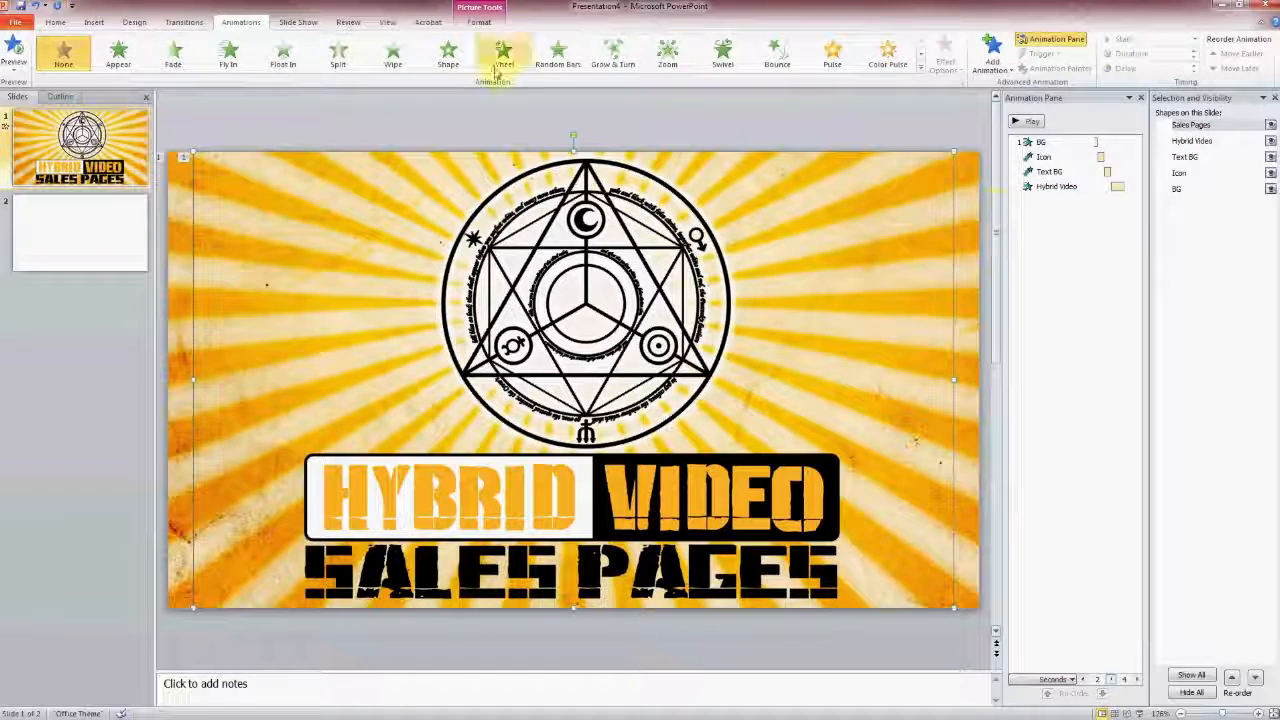
{"action": "left_click", "coordinate": [393, 57]}
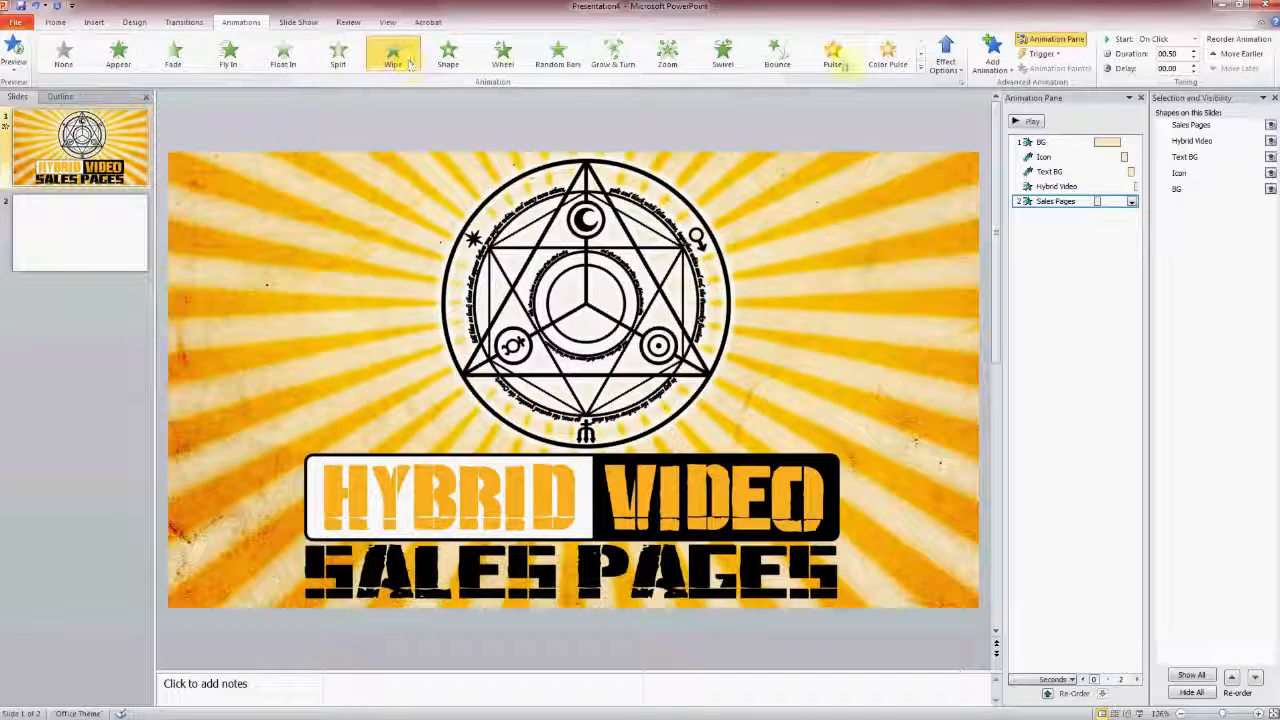
{"action": "left_click", "coordinate": [945, 56]}
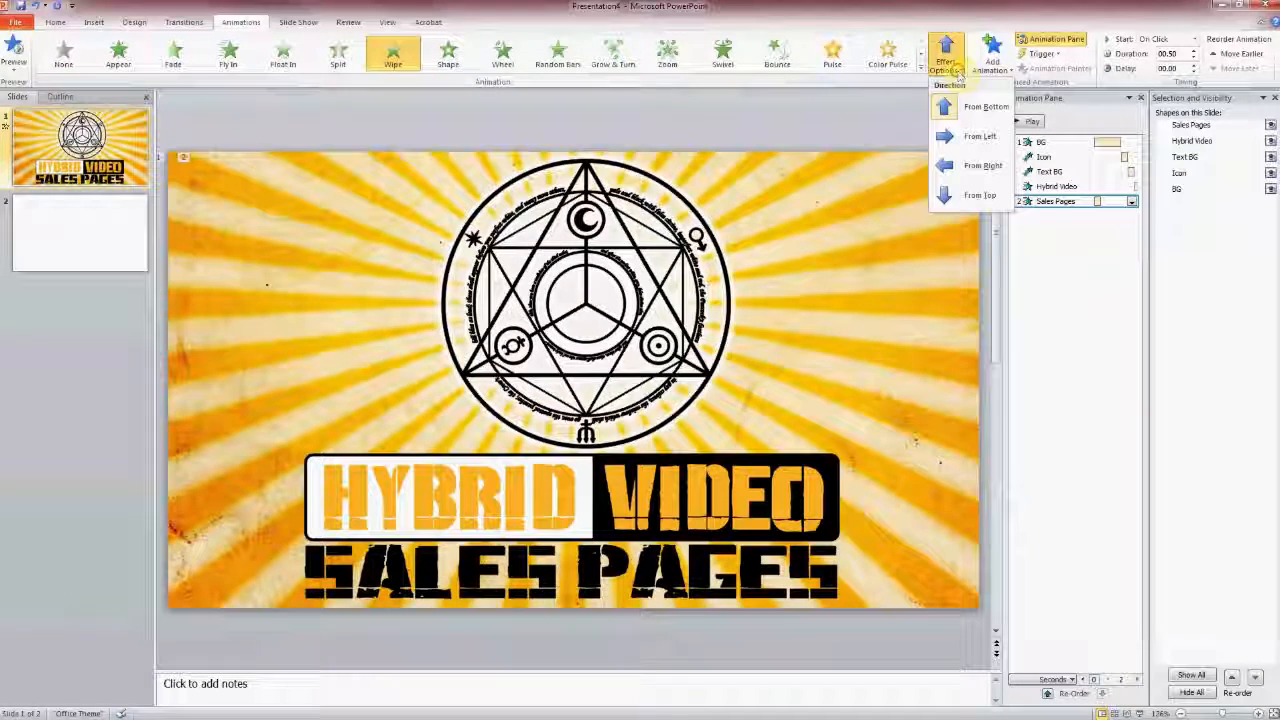
{"action": "left_click", "coordinate": [983, 166]}
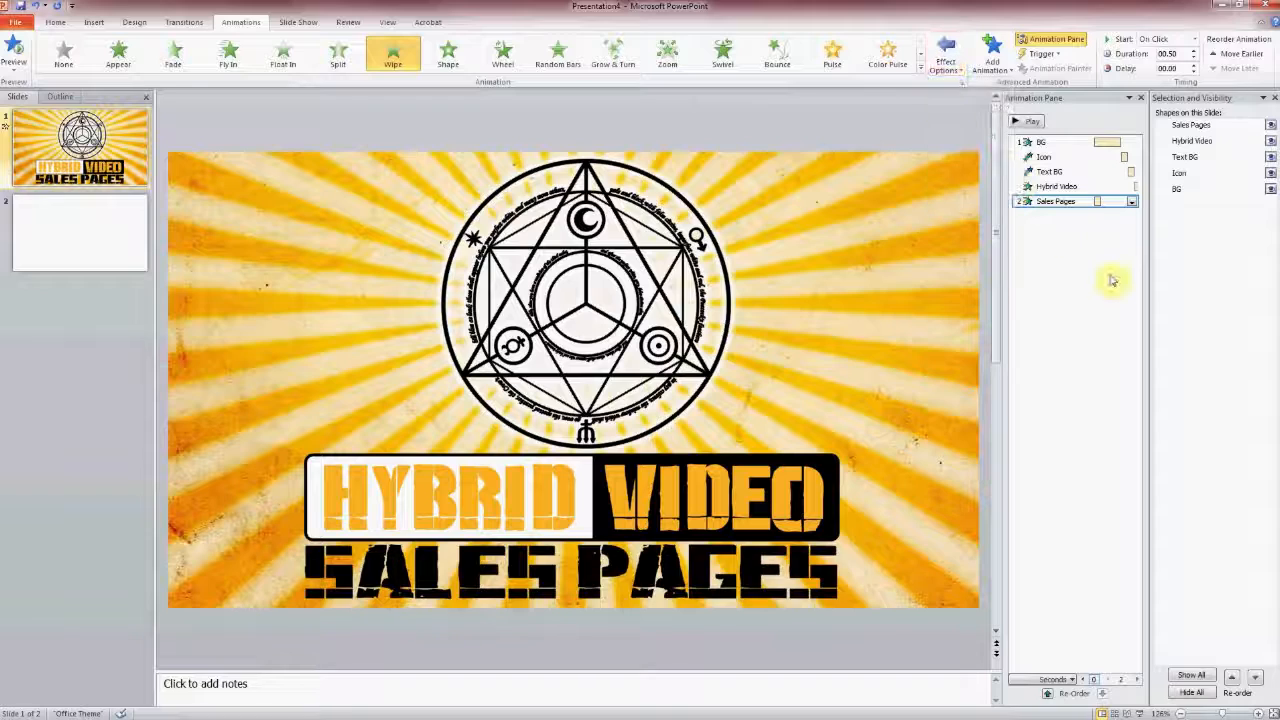
{"action": "left_click", "coordinate": [1131, 201]}
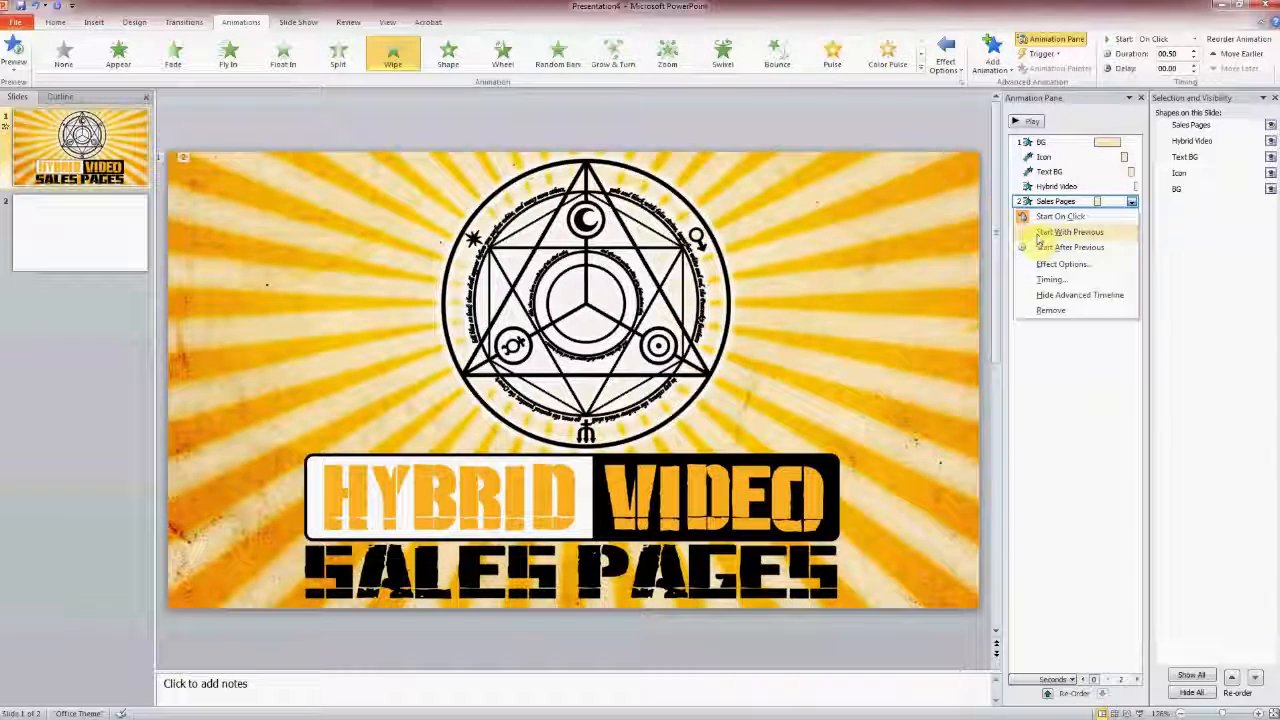
{"action": "left_click", "coordinate": [1081, 236]}
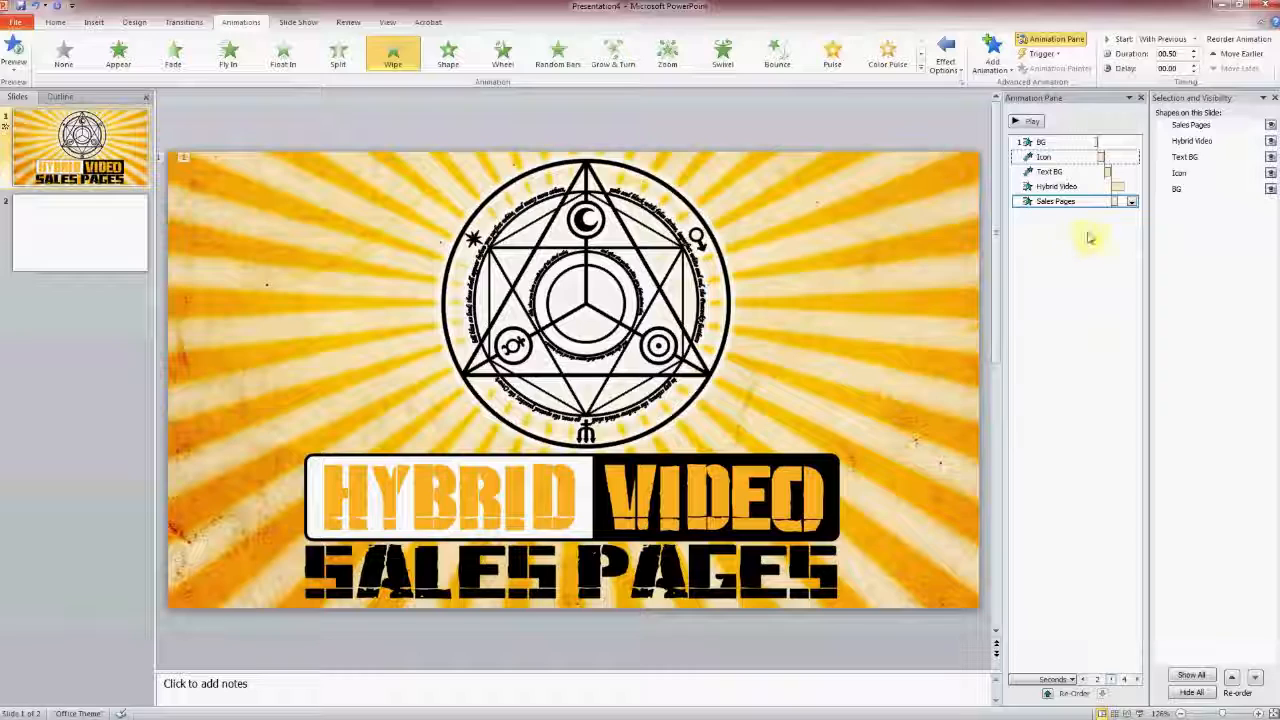
- Set the duration of the Sales Pages picture's Wipe effect to 1 second (Fast)
{"action": "left_click", "coordinate": [1133, 202]}
{"action": "left_click", "coordinate": [1117, 266]}
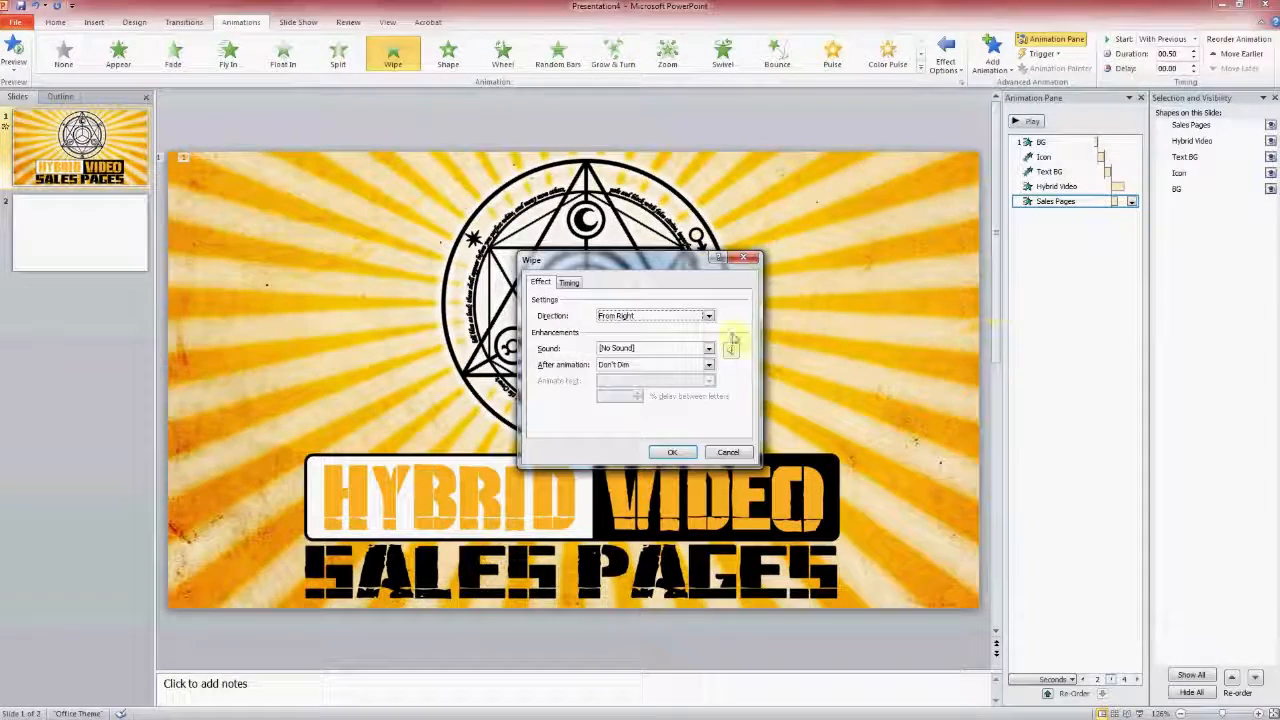
{"action": "left_click", "coordinate": [568, 283]}
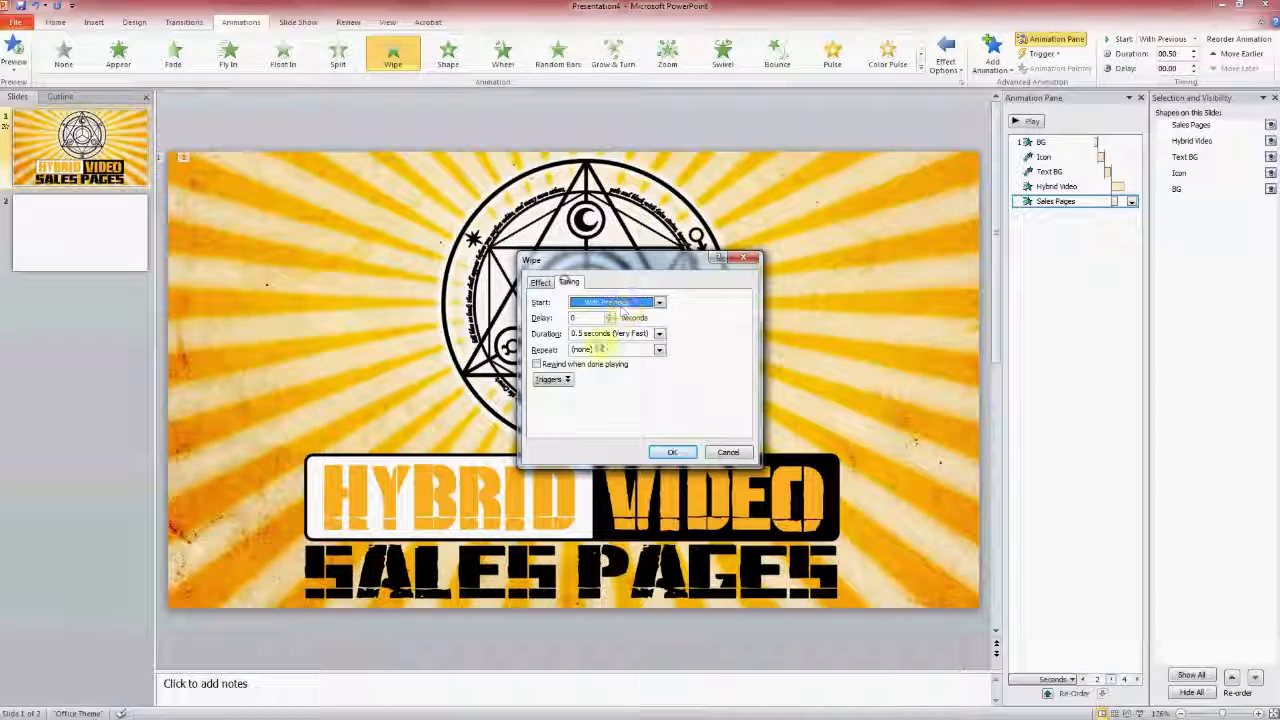
{"action": "left_click", "coordinate": [659, 333]}
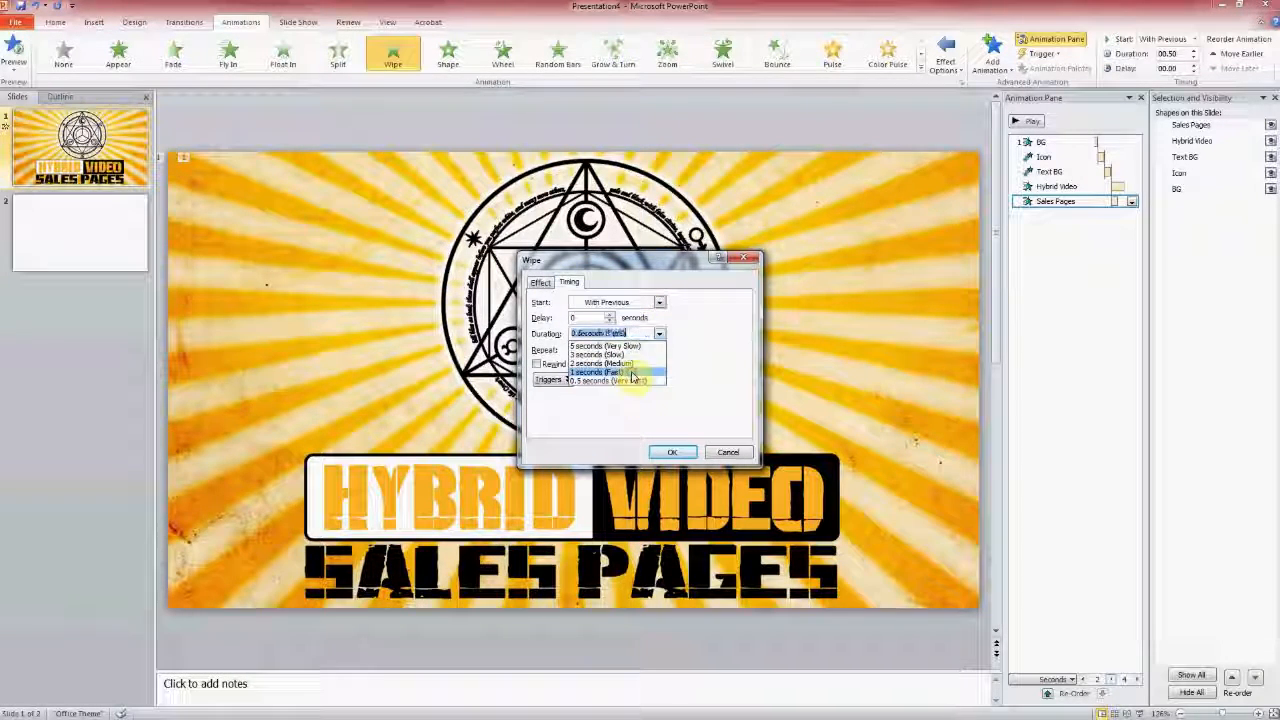
{"action": "left_click", "coordinate": [600, 372]}
{"action": "left_click", "coordinate": [672, 452]}
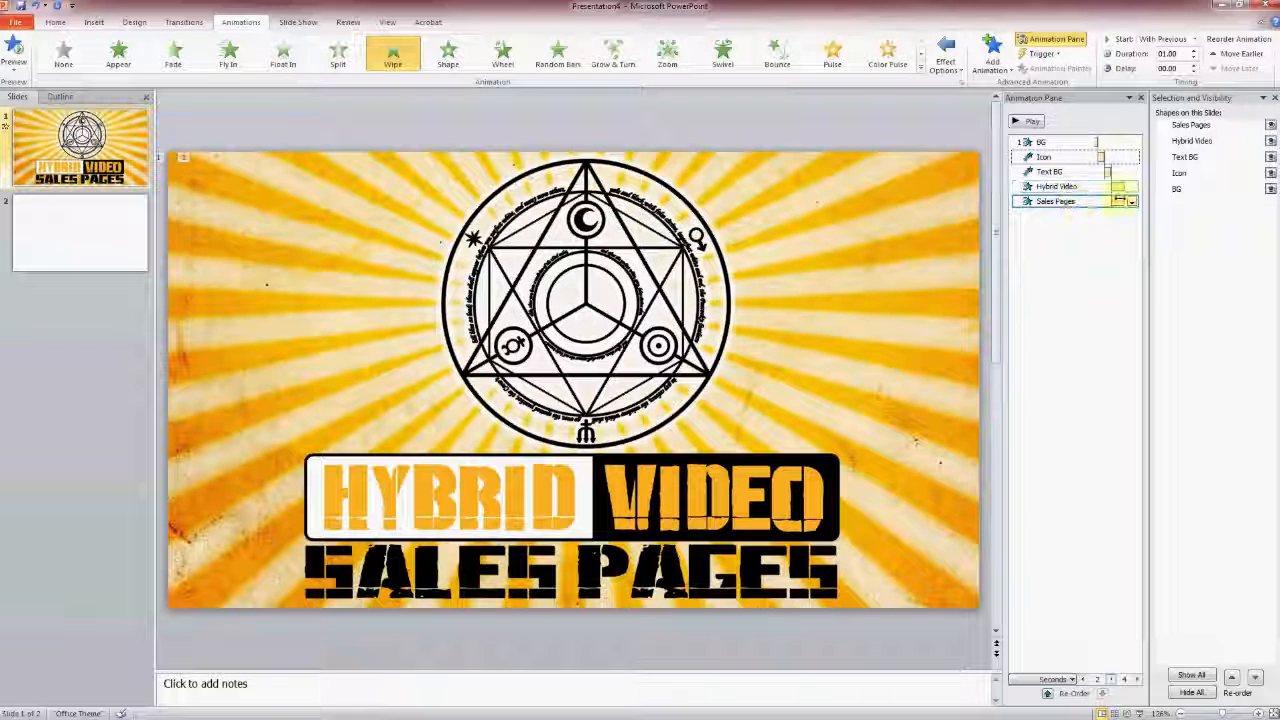
- Delay the Sales Pages picture's Wipe effect by 0.5 seconds and play the slide's animation sequence
{"action": "left_click", "coordinate": [1133, 202]}
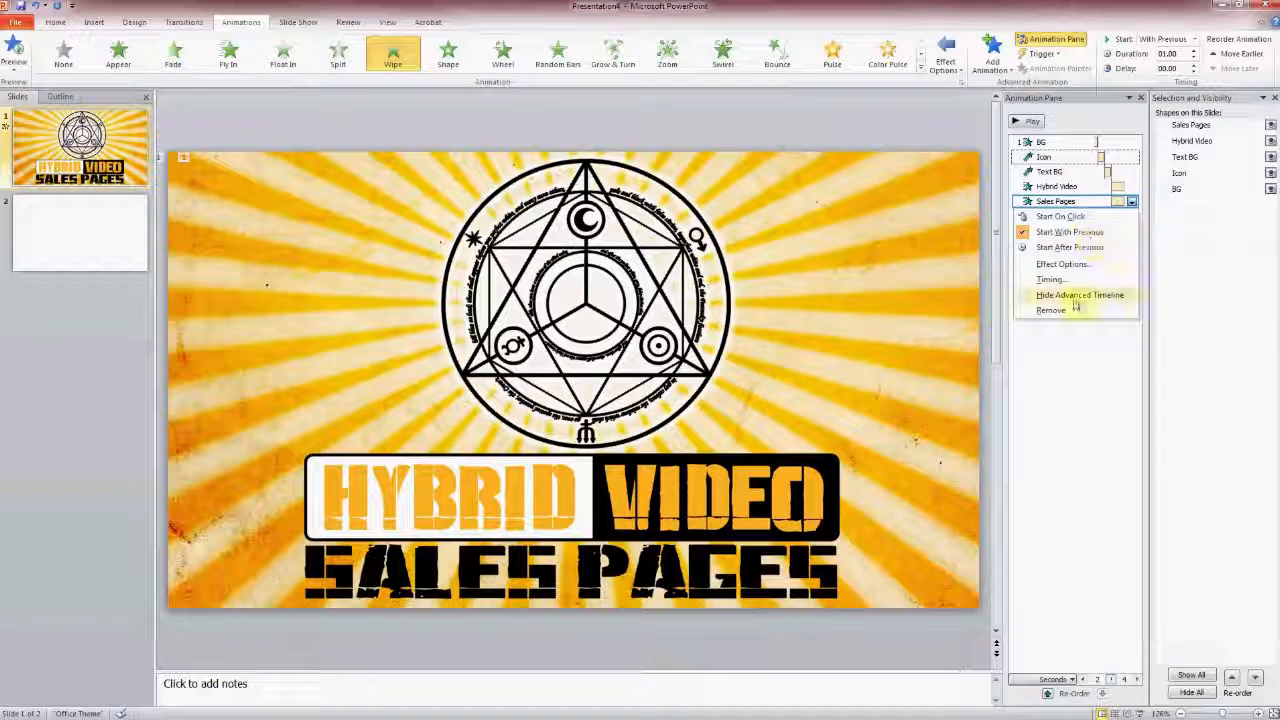
{"action": "left_click", "coordinate": [1050, 280]}
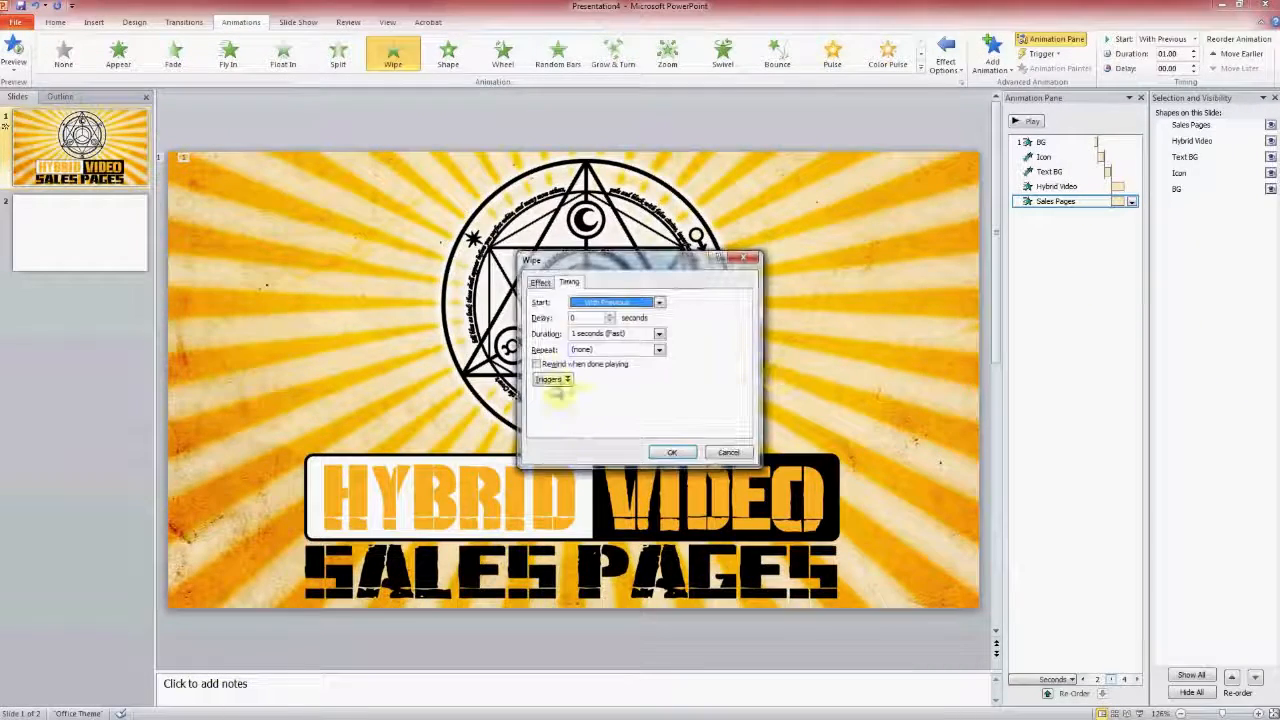
{"action": "left_click", "coordinate": [609, 315]}
{"action": "left_click", "coordinate": [674, 452]}
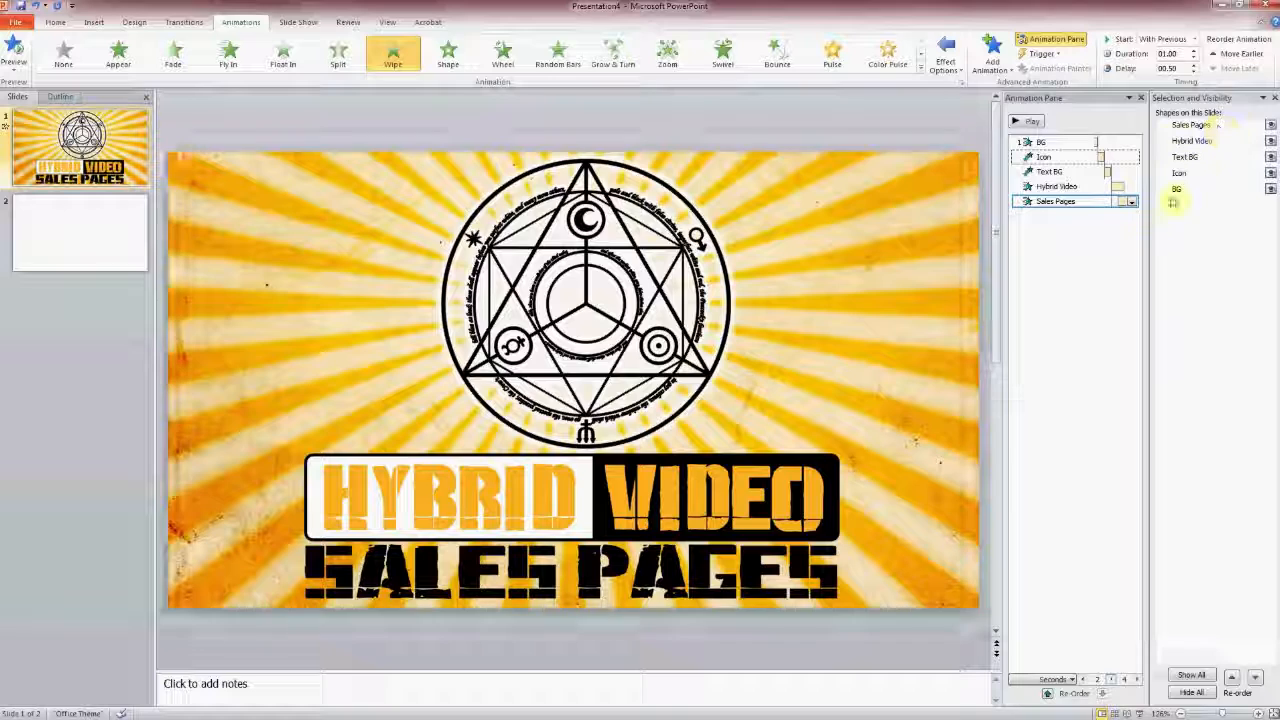
{"action": "left_click", "coordinate": [1120, 257]}
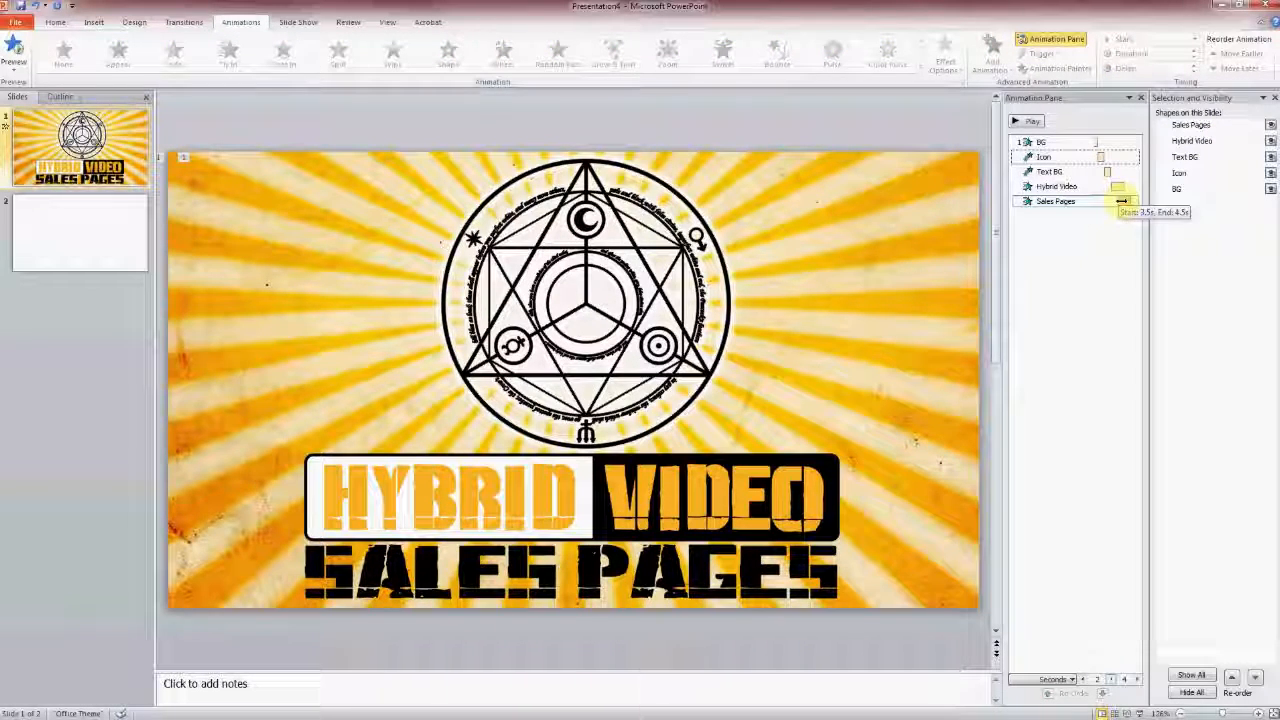
{"action": "left_click", "coordinate": [1034, 121]}
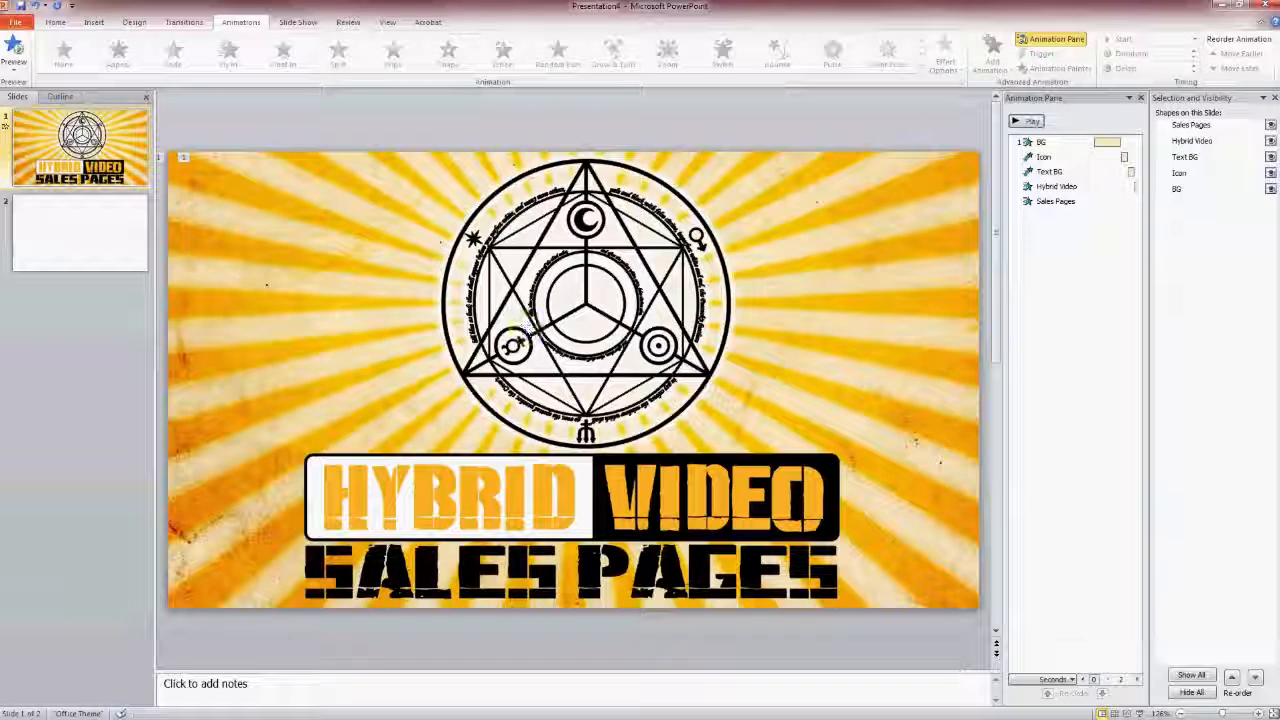
- Apply a Fade transition to the blank second slide and return to the first slide
{"action": "left_click", "coordinate": [68, 259]}
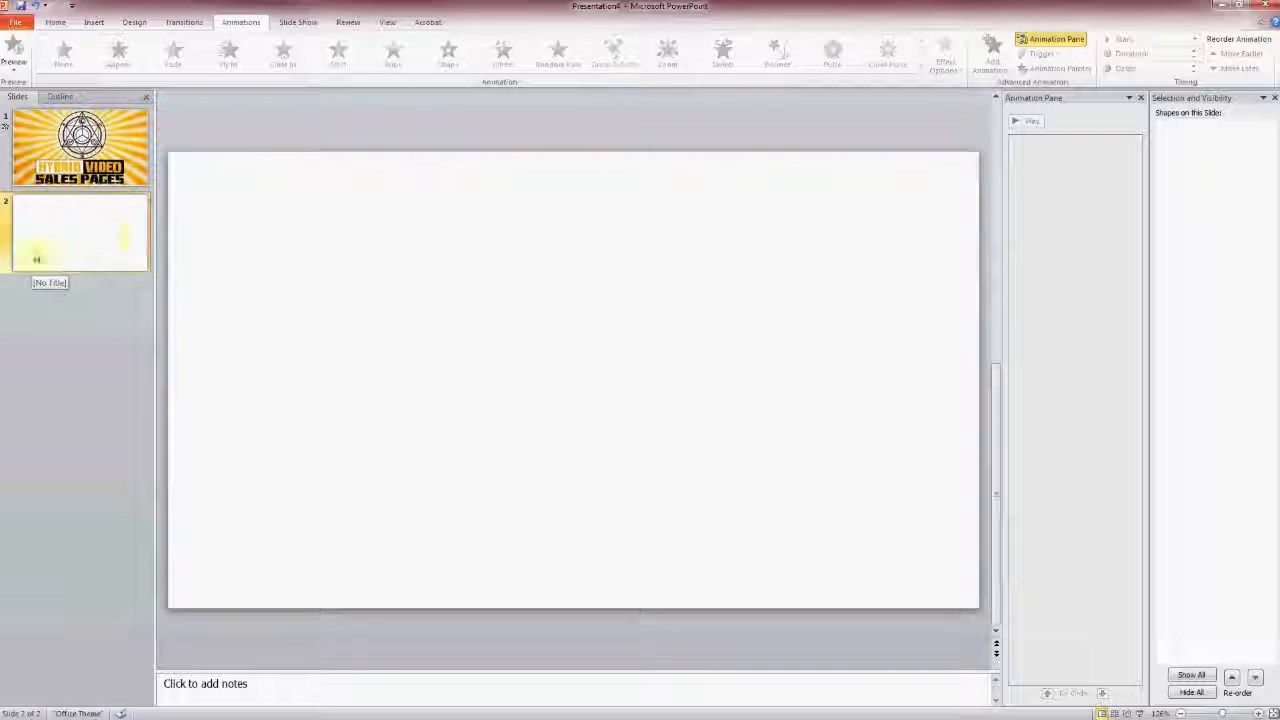
{"action": "left_click", "coordinate": [191, 24]}
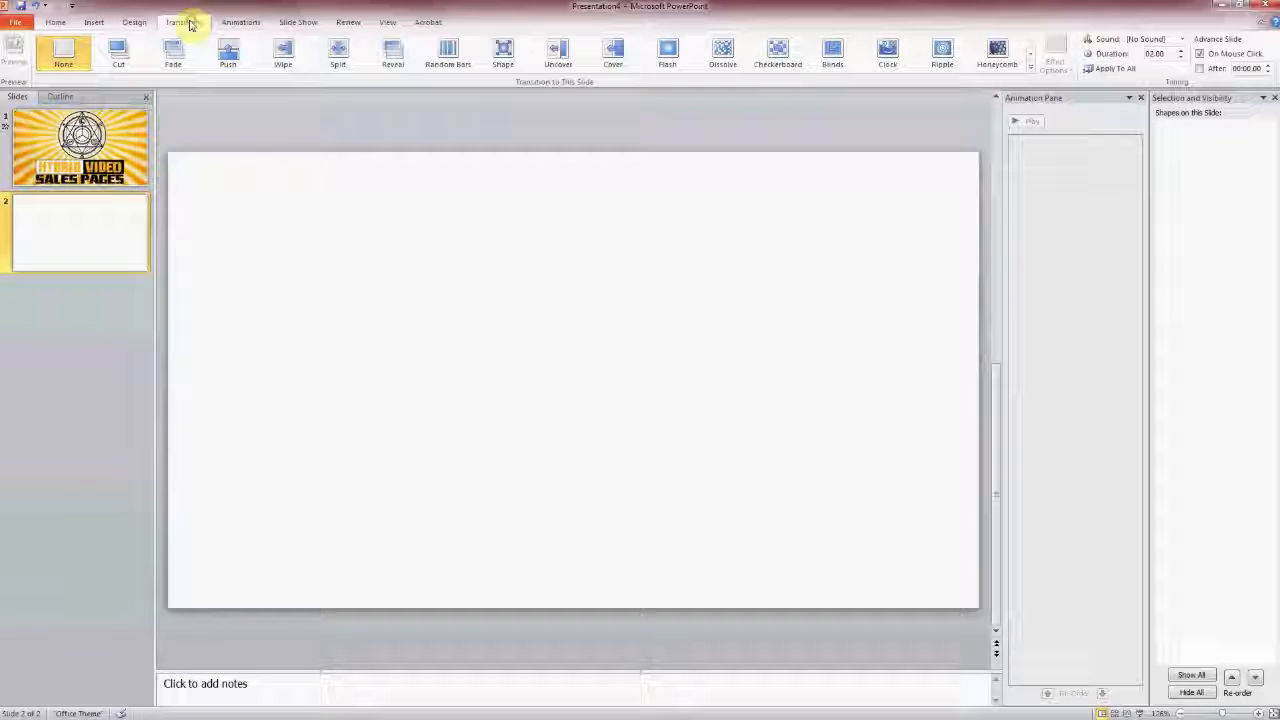
{"action": "left_click", "coordinate": [173, 52]}
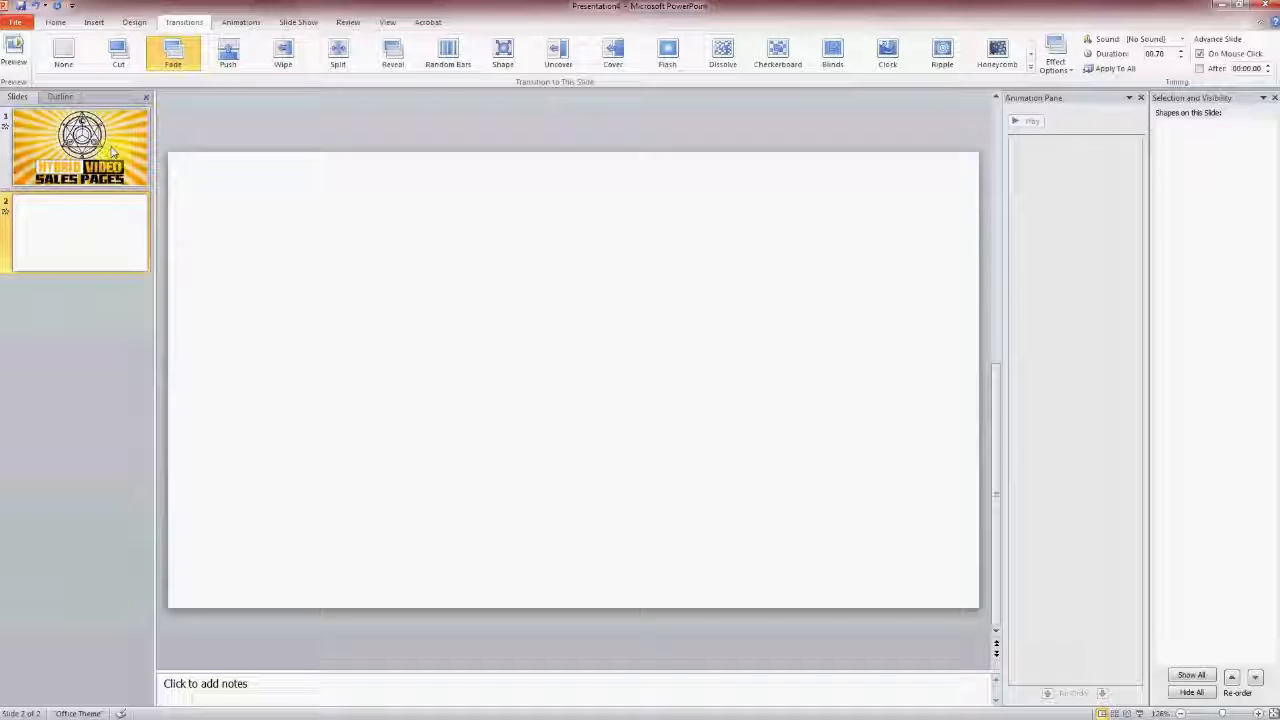
{"action": "left_click", "coordinate": [8, 150]}
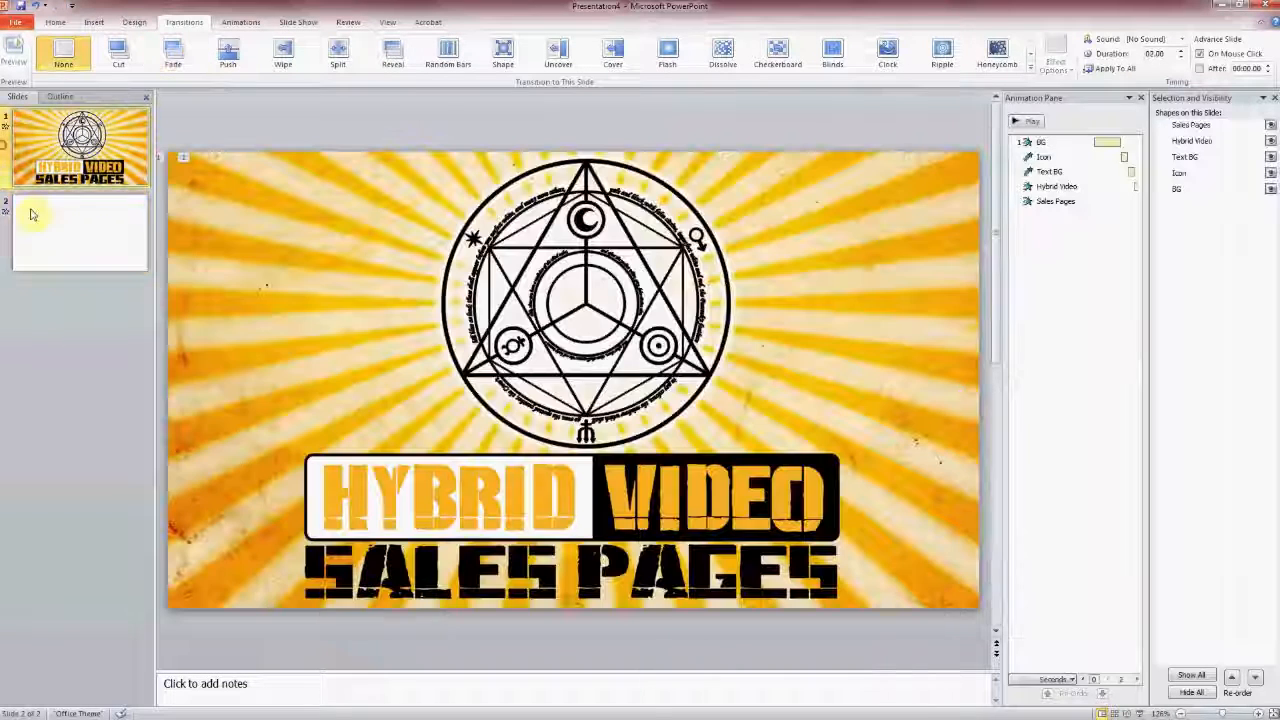
- Examine the Create a Video export options and the Windows Media Video save dialog, leaving without saving
{"action": "left_click", "coordinate": [15, 23]}
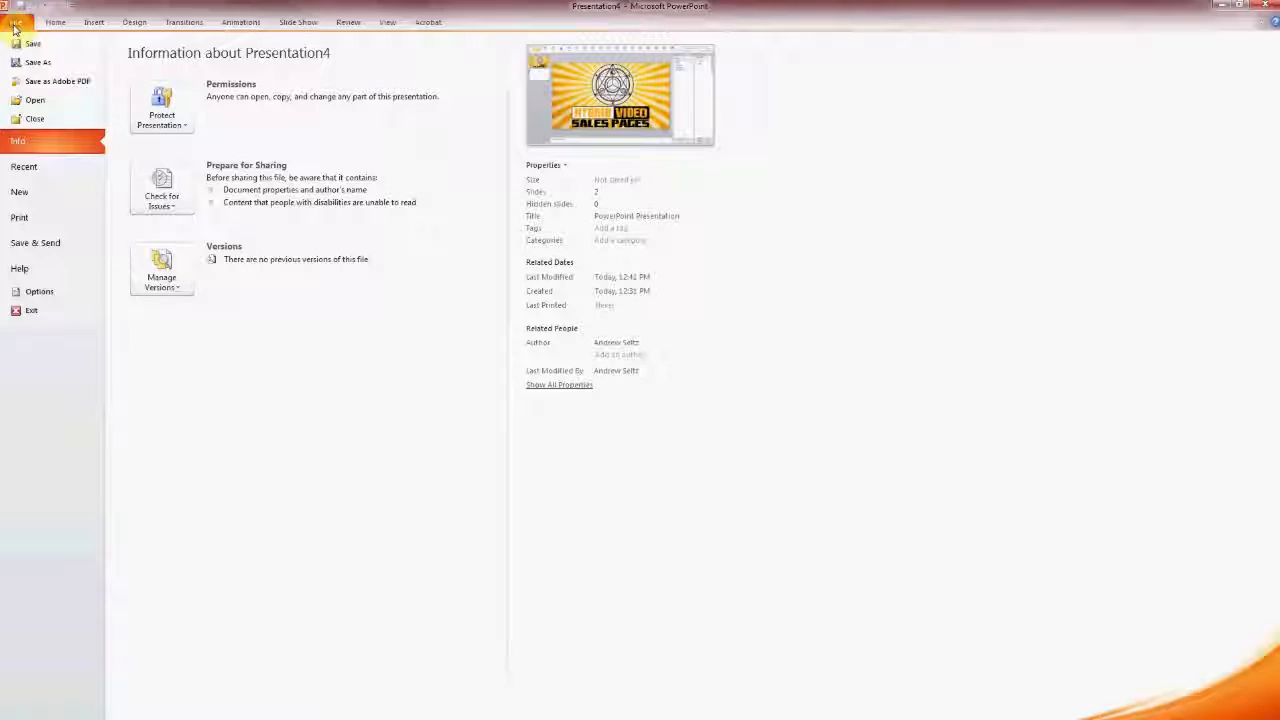
{"action": "left_click", "coordinate": [38, 245]}
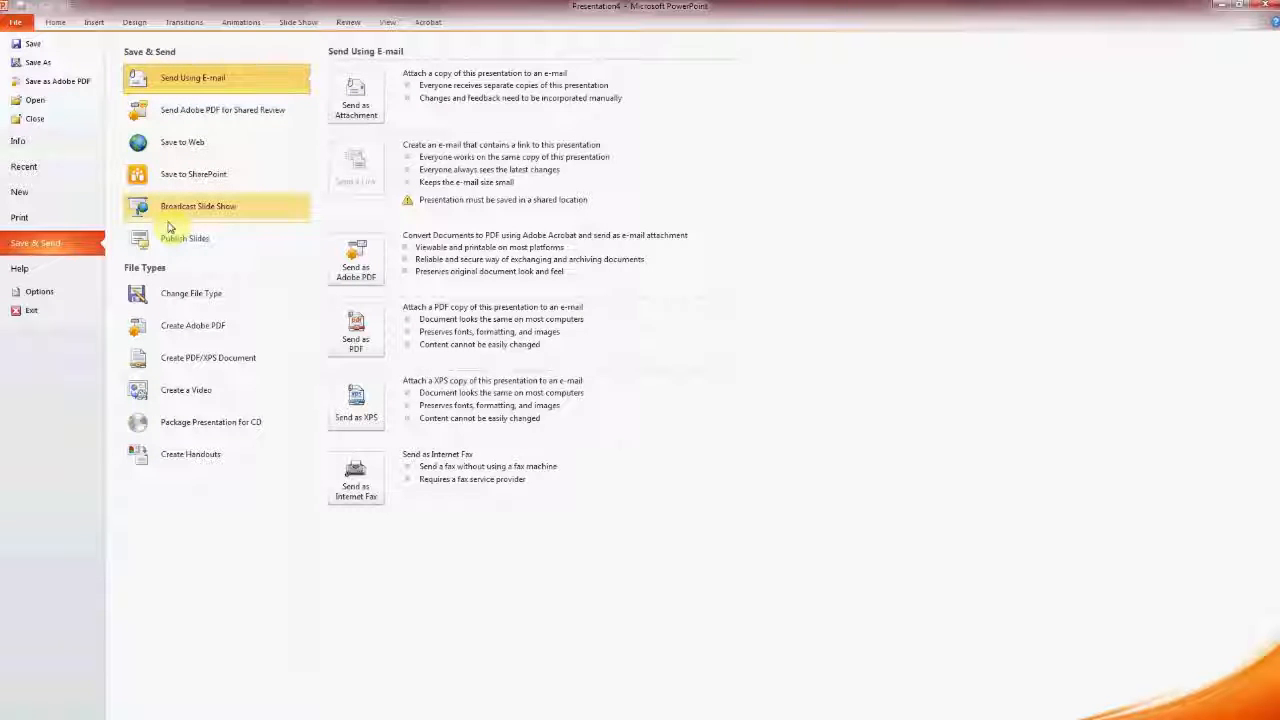
{"action": "left_click", "coordinate": [197, 400]}
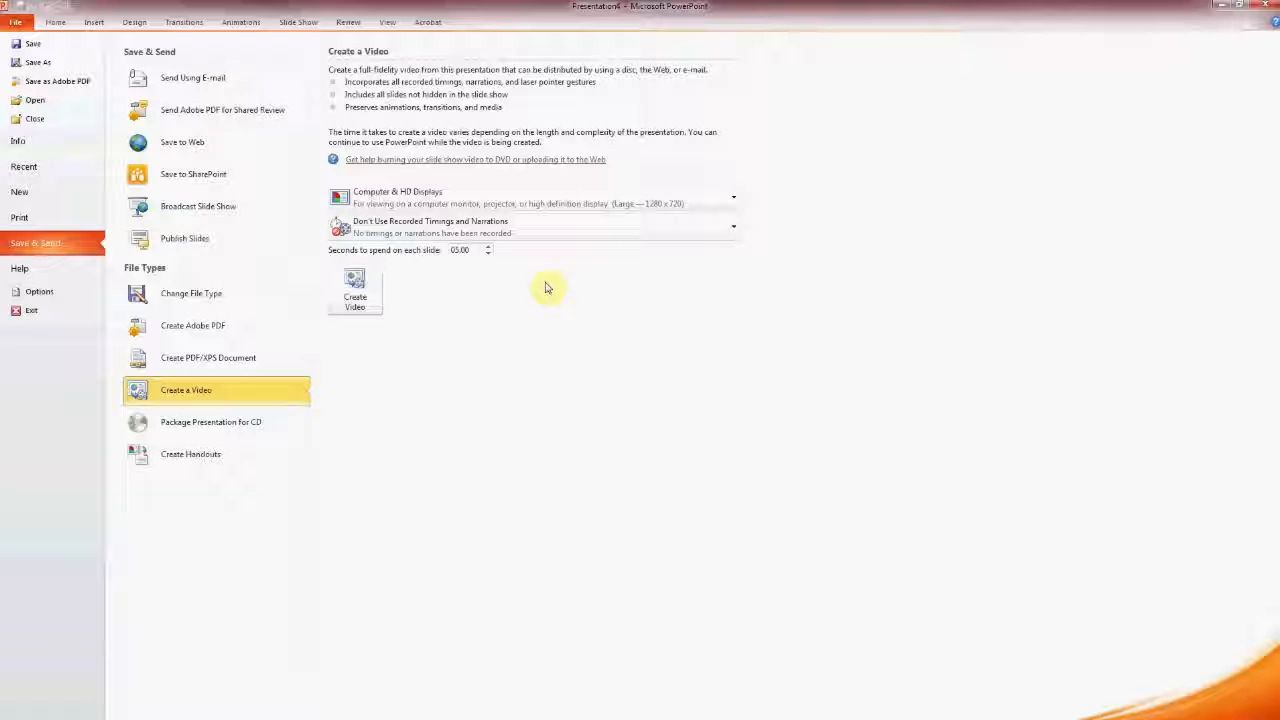
{"action": "left_click", "coordinate": [357, 298]}
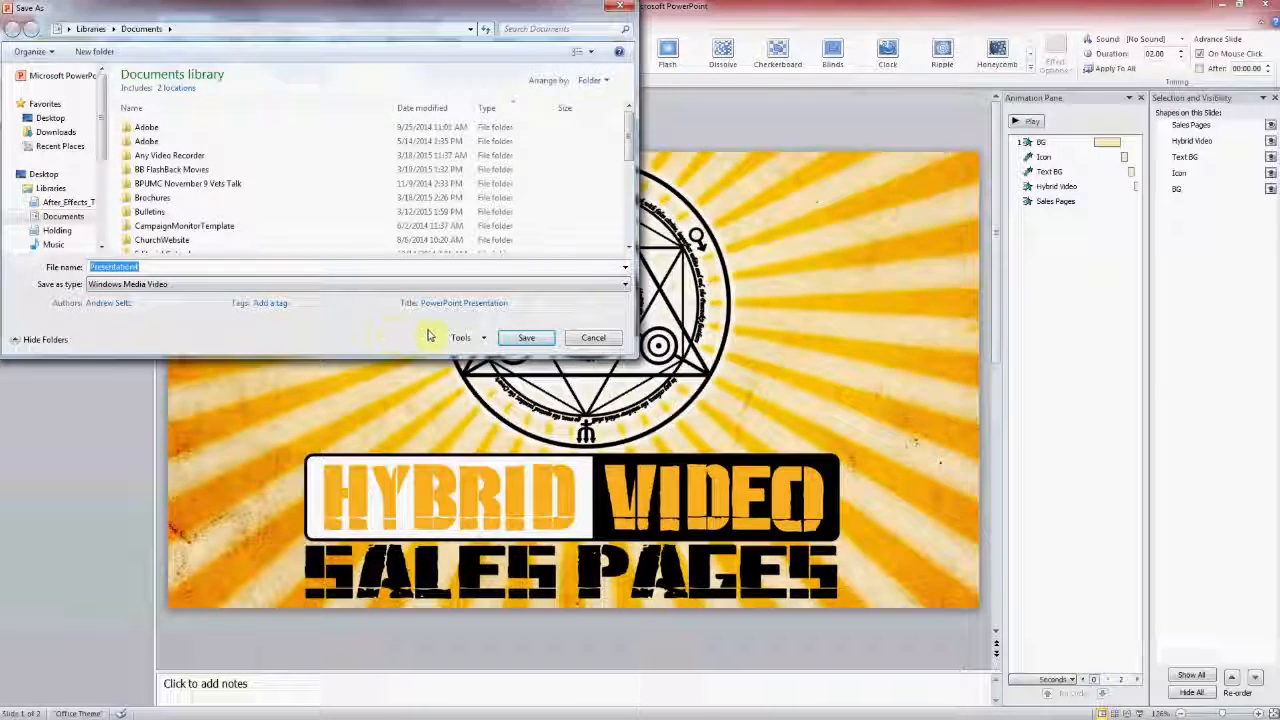
{"action": "left_click", "coordinate": [617, 7]}
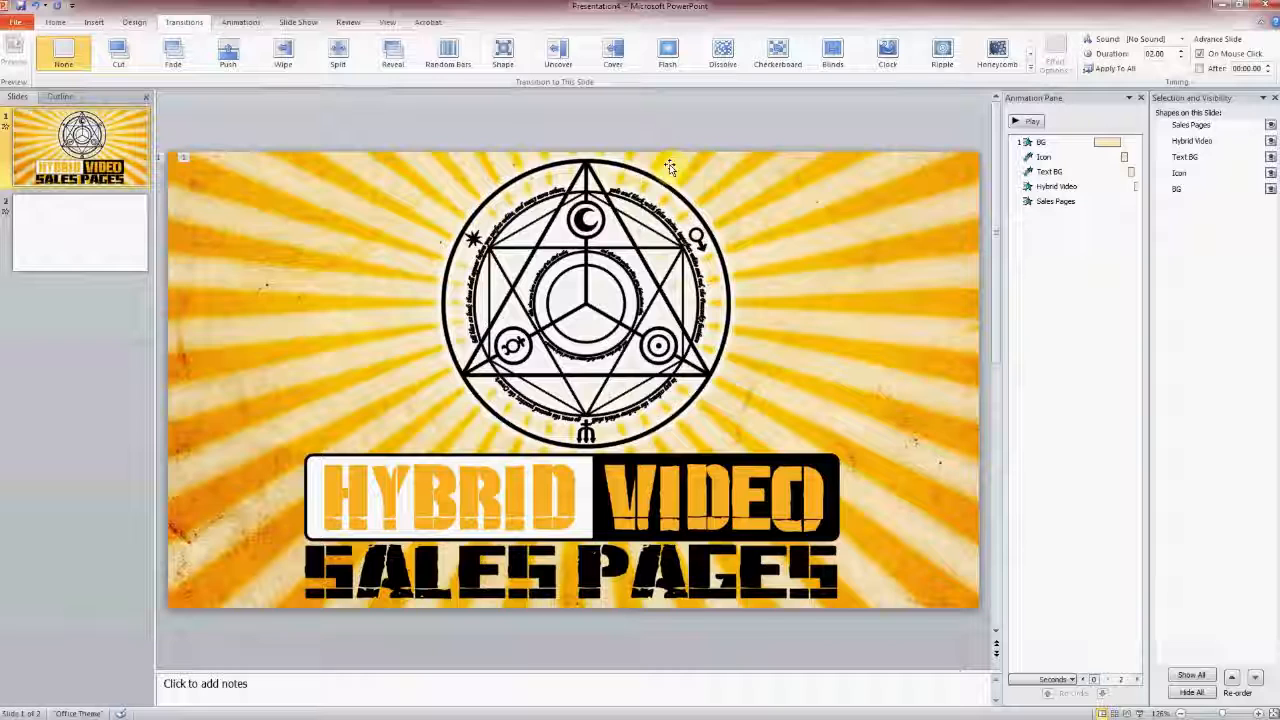